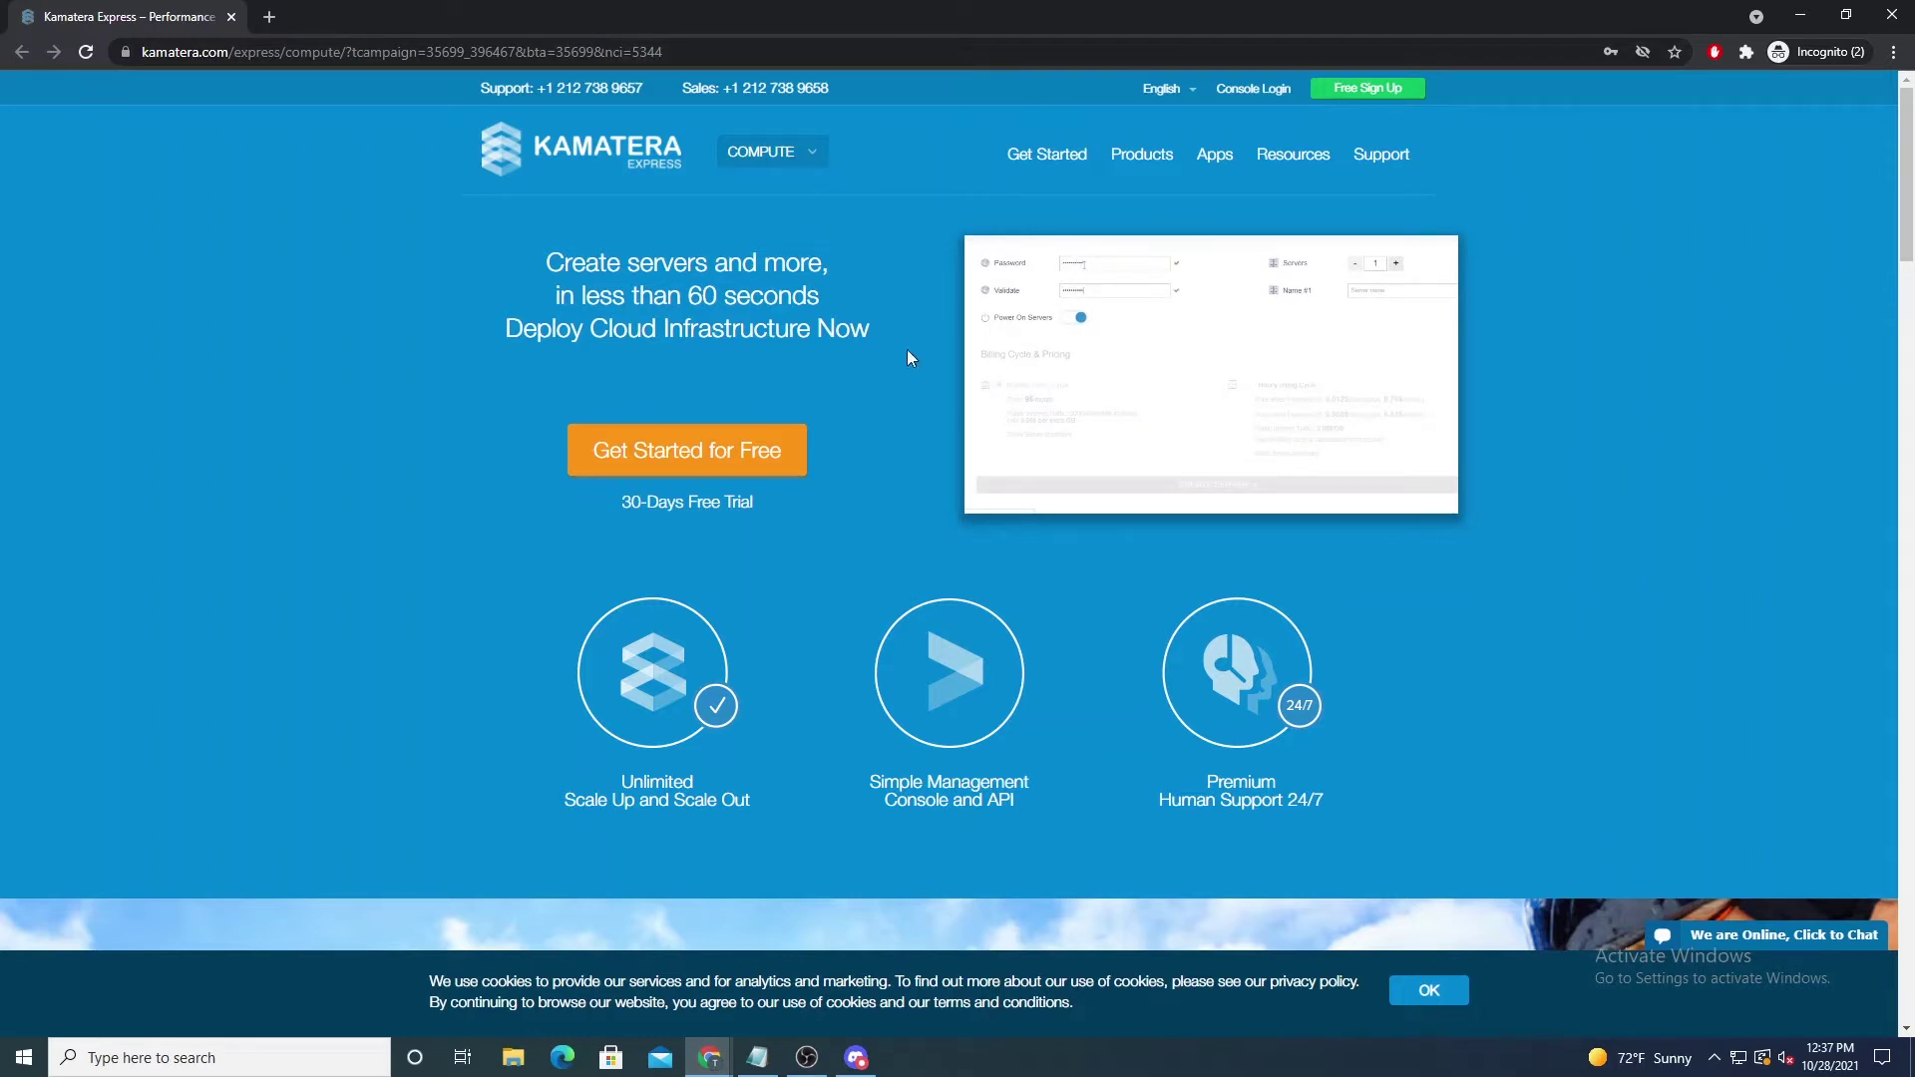
Step: Dismiss the free-trial sign-up form and switch to the logged-in Kamatera Cloud Platform window
click(679, 457)
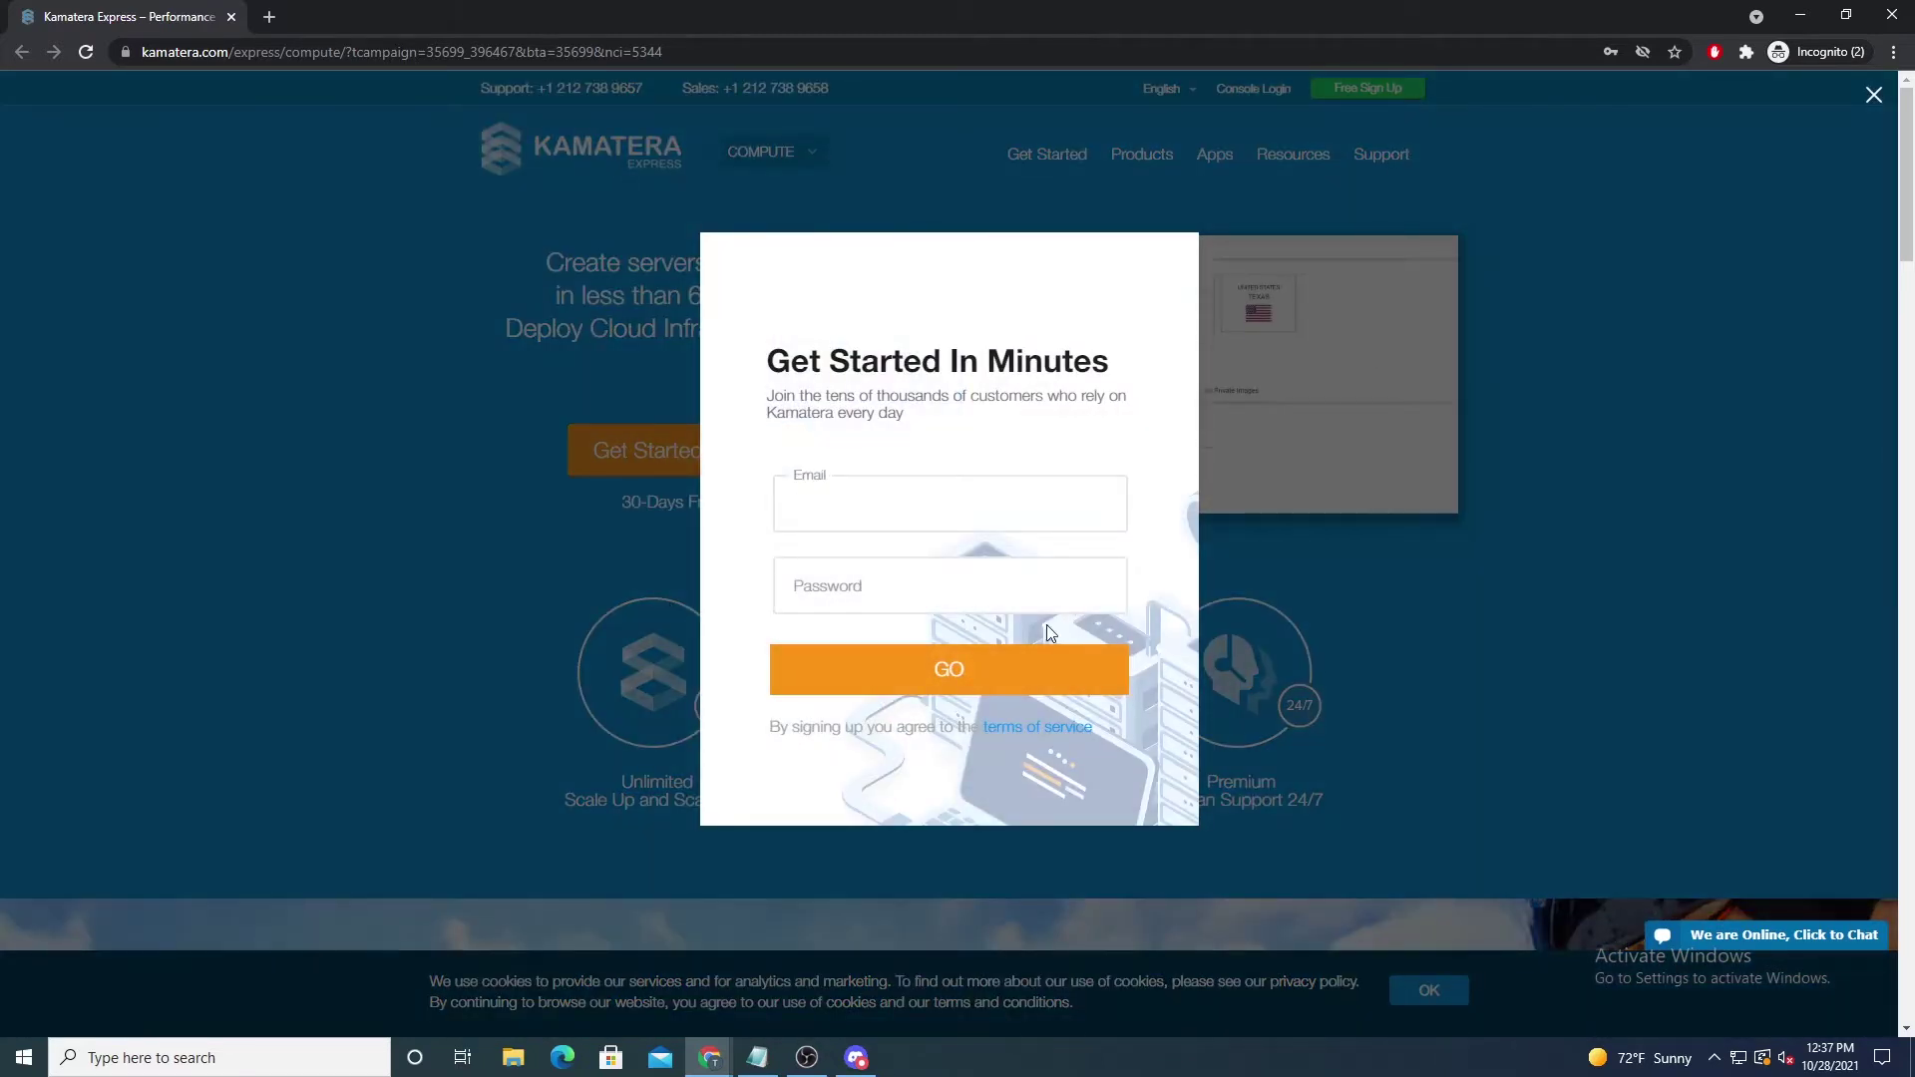
key(Escape)
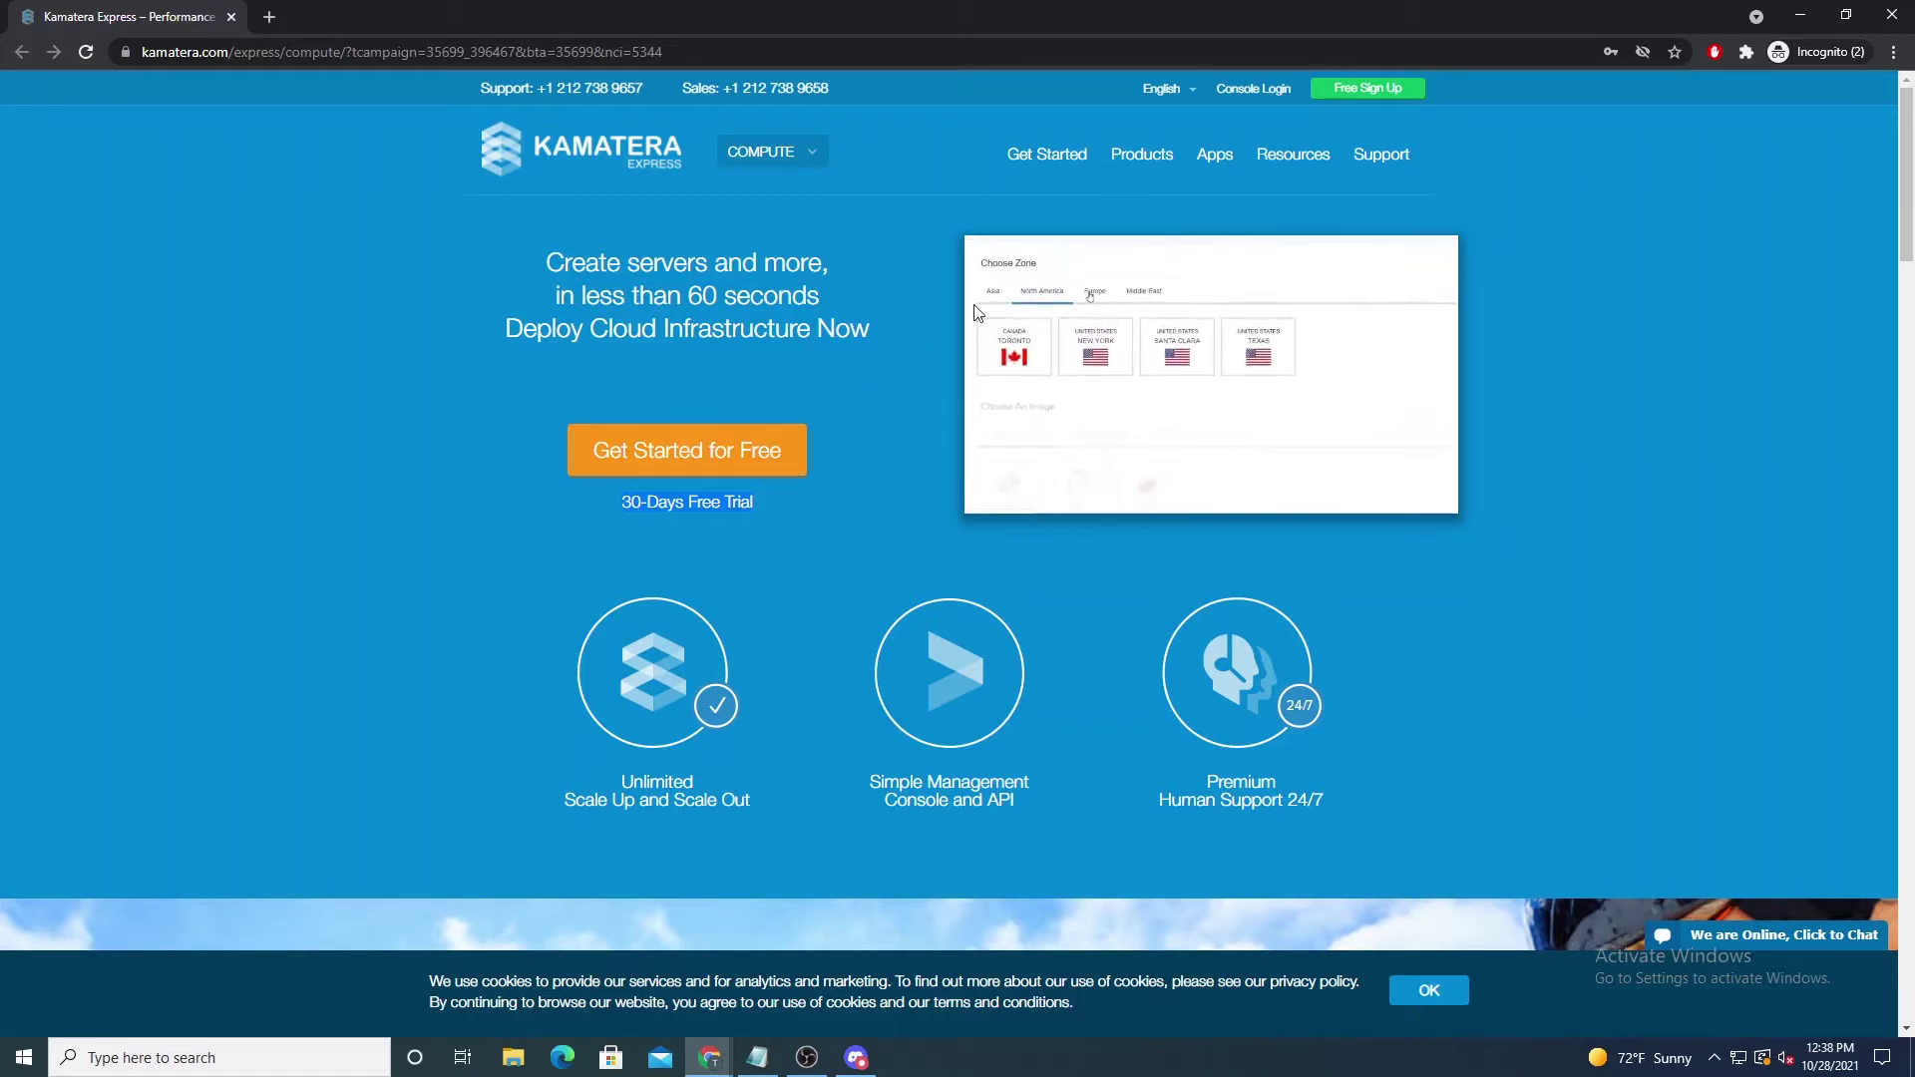
triple_click(711, 502)
click(710, 1061)
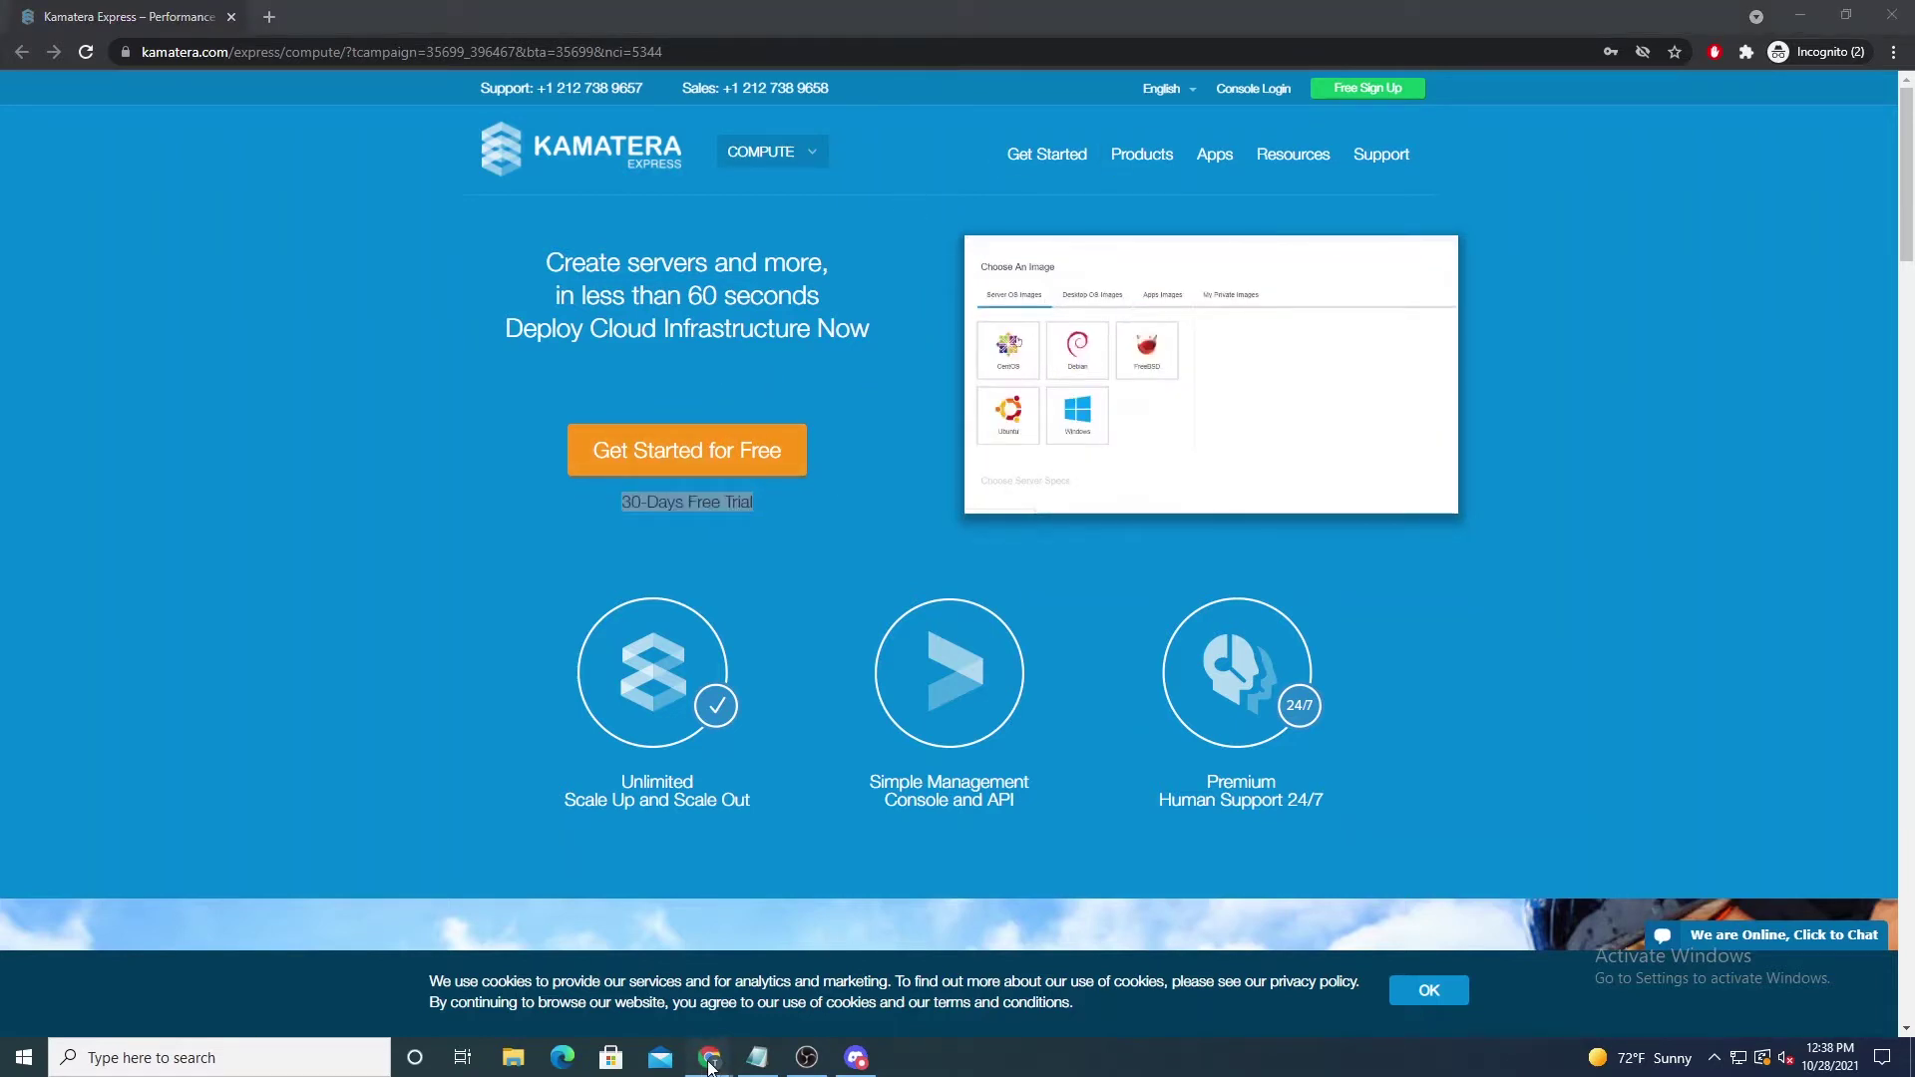
click(483, 958)
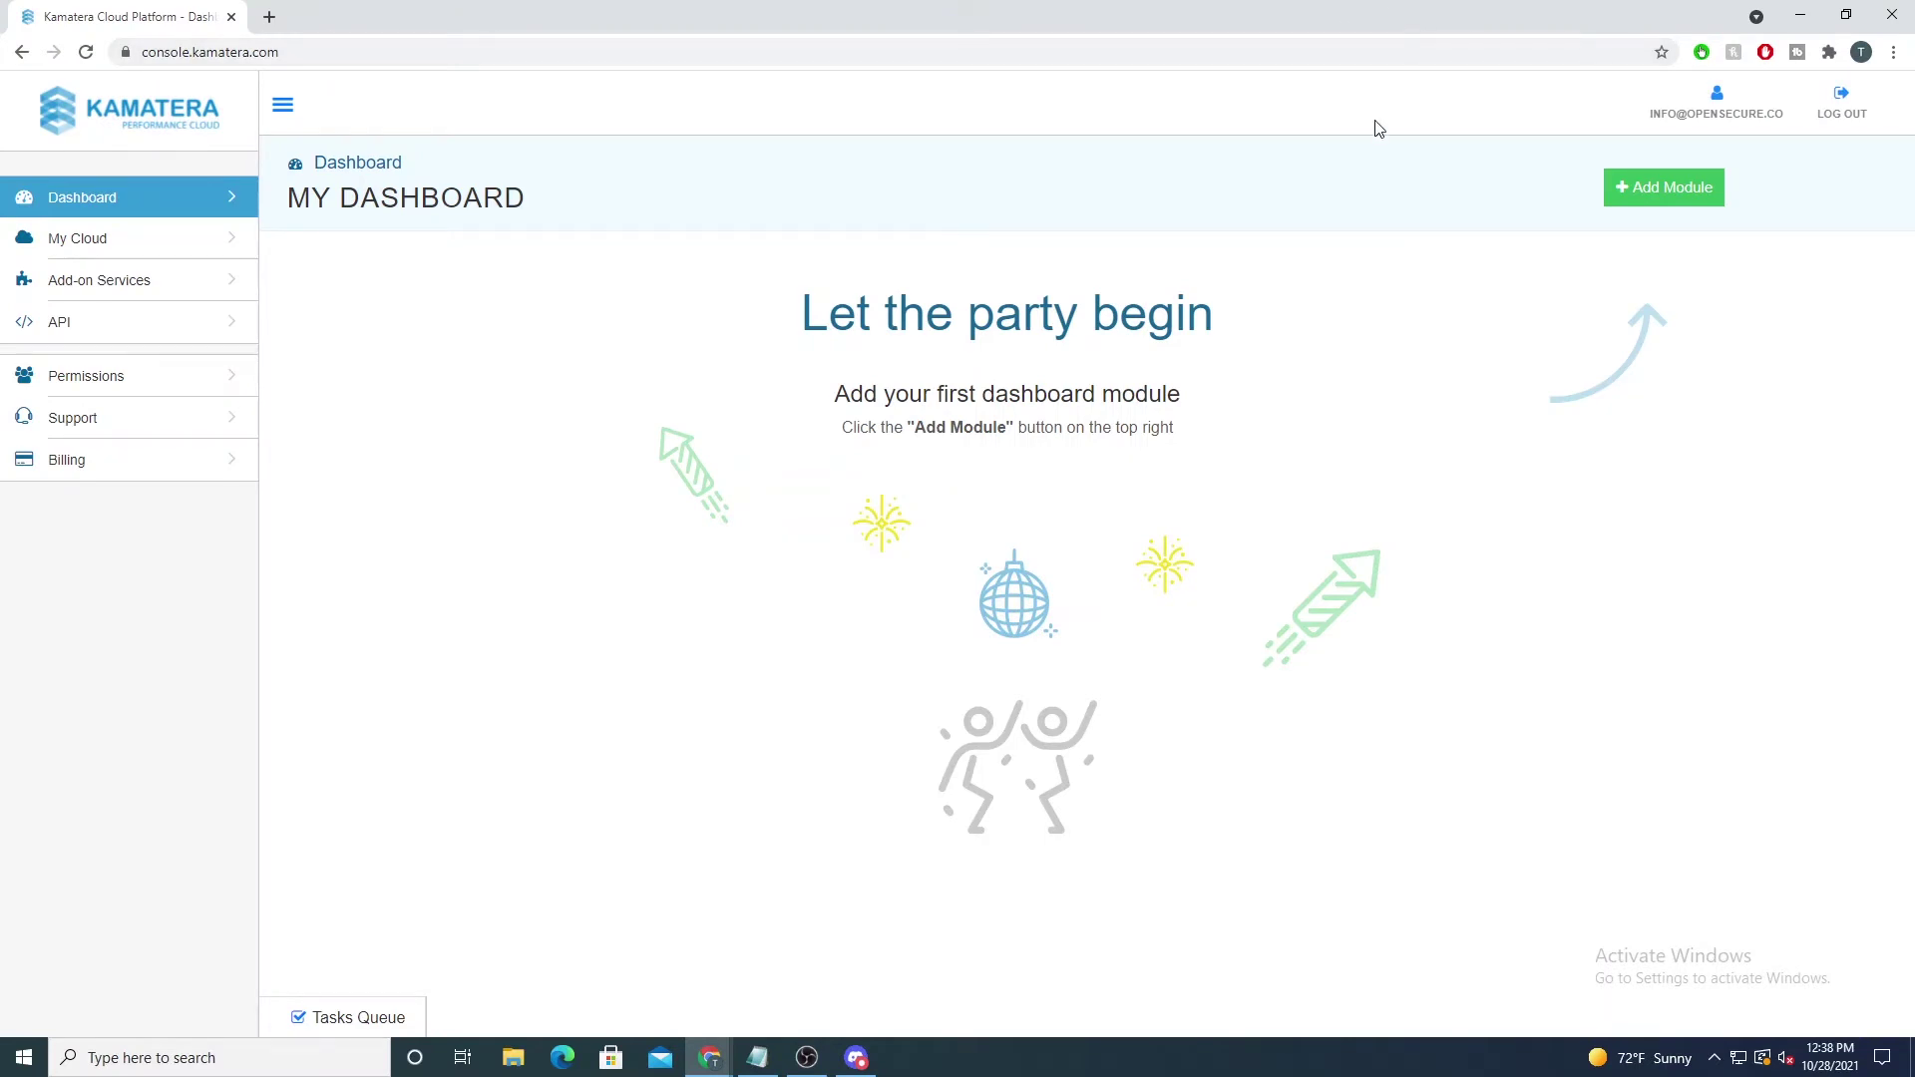
Step: Go to My Cloud > Servers and start a new server
click(102, 240)
click(205, 275)
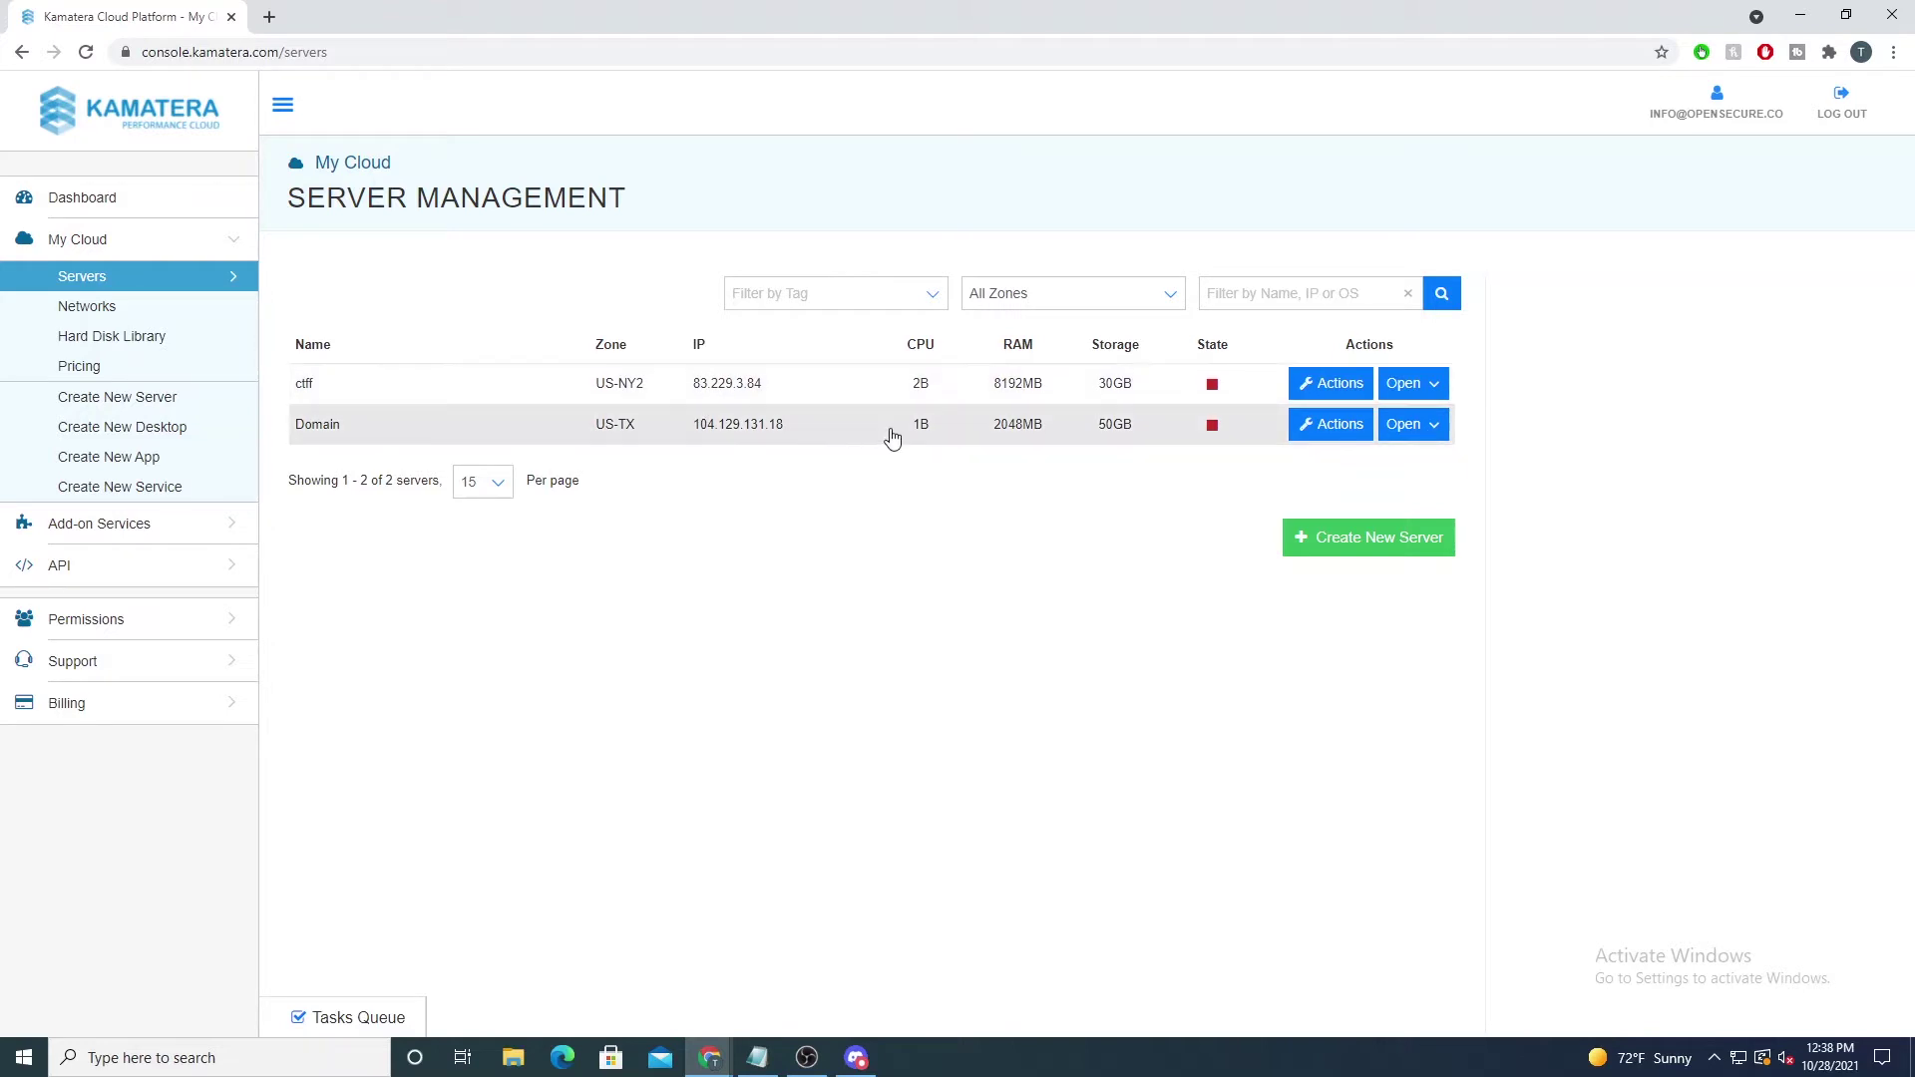
click(1416, 555)
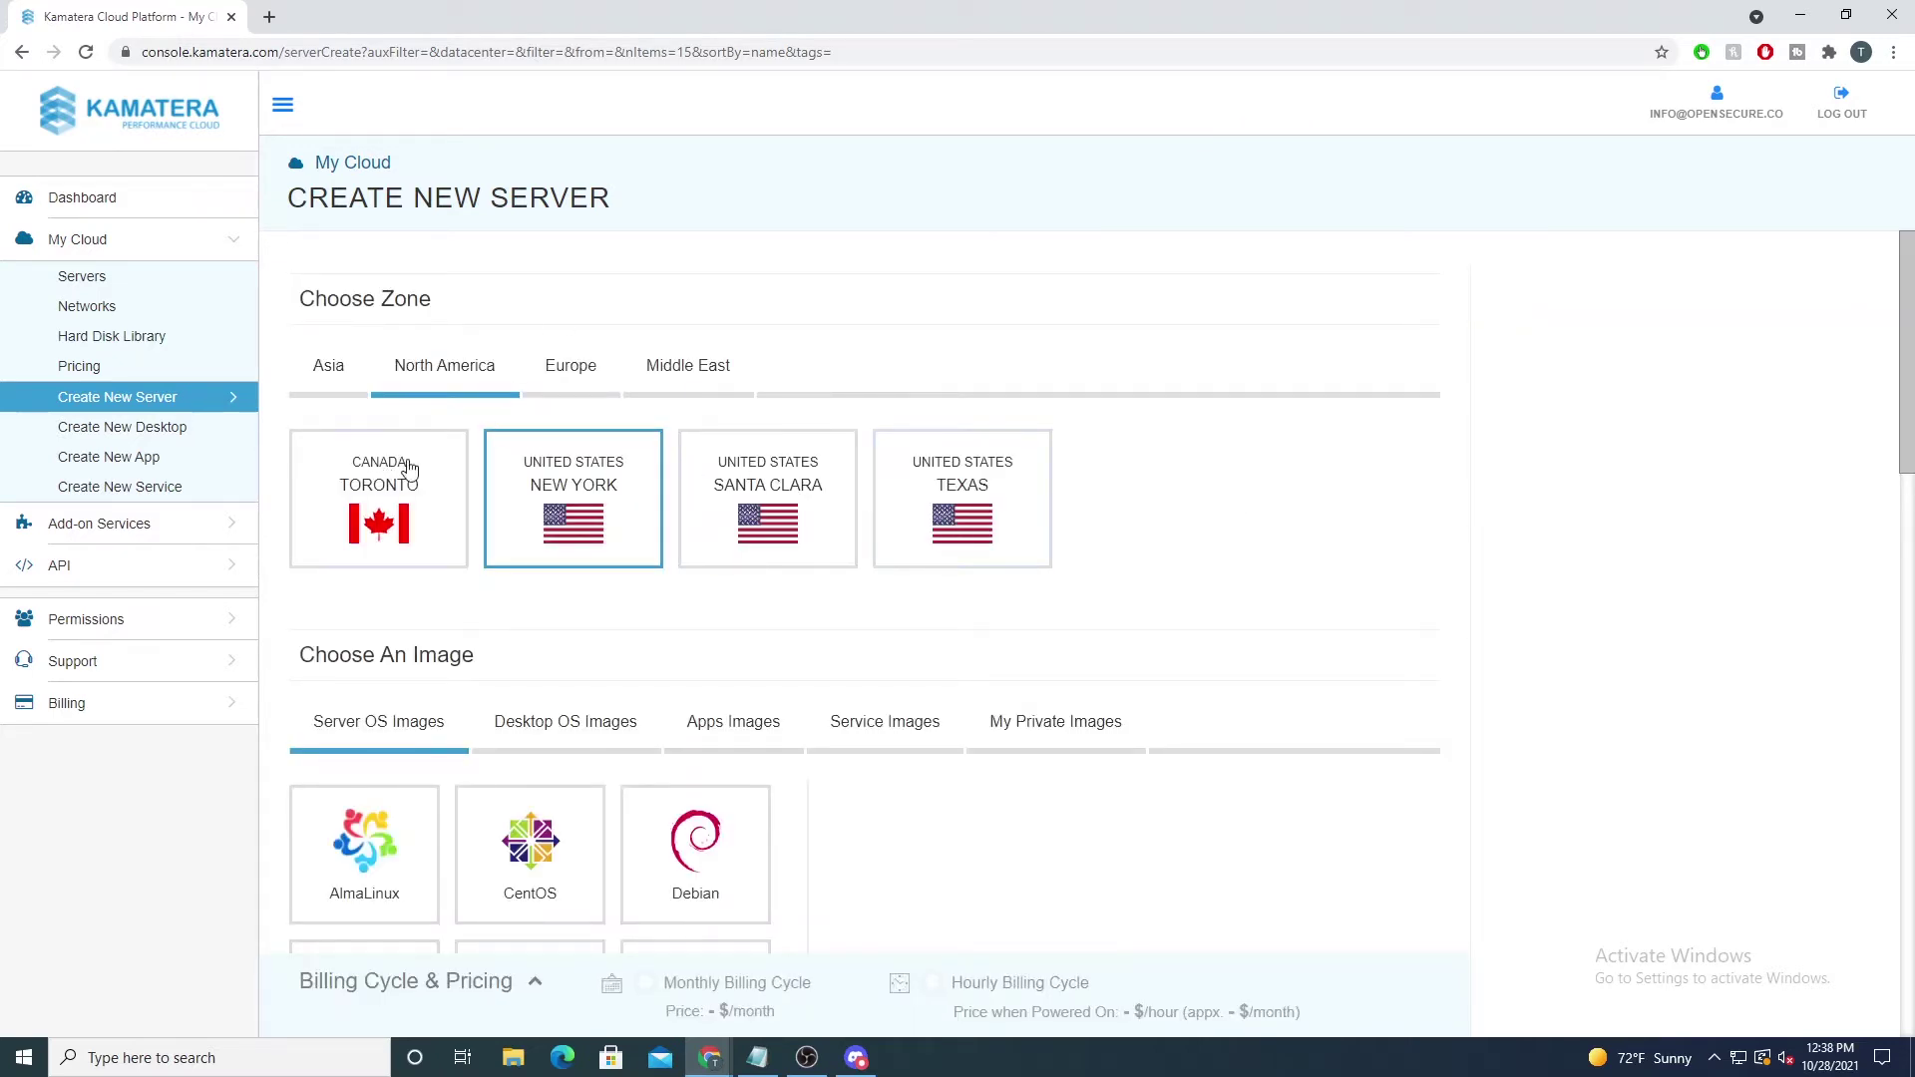
Step: Compare the Asia, Europe and Middle East zones, then pick Texas under North America
click(342, 389)
click(563, 399)
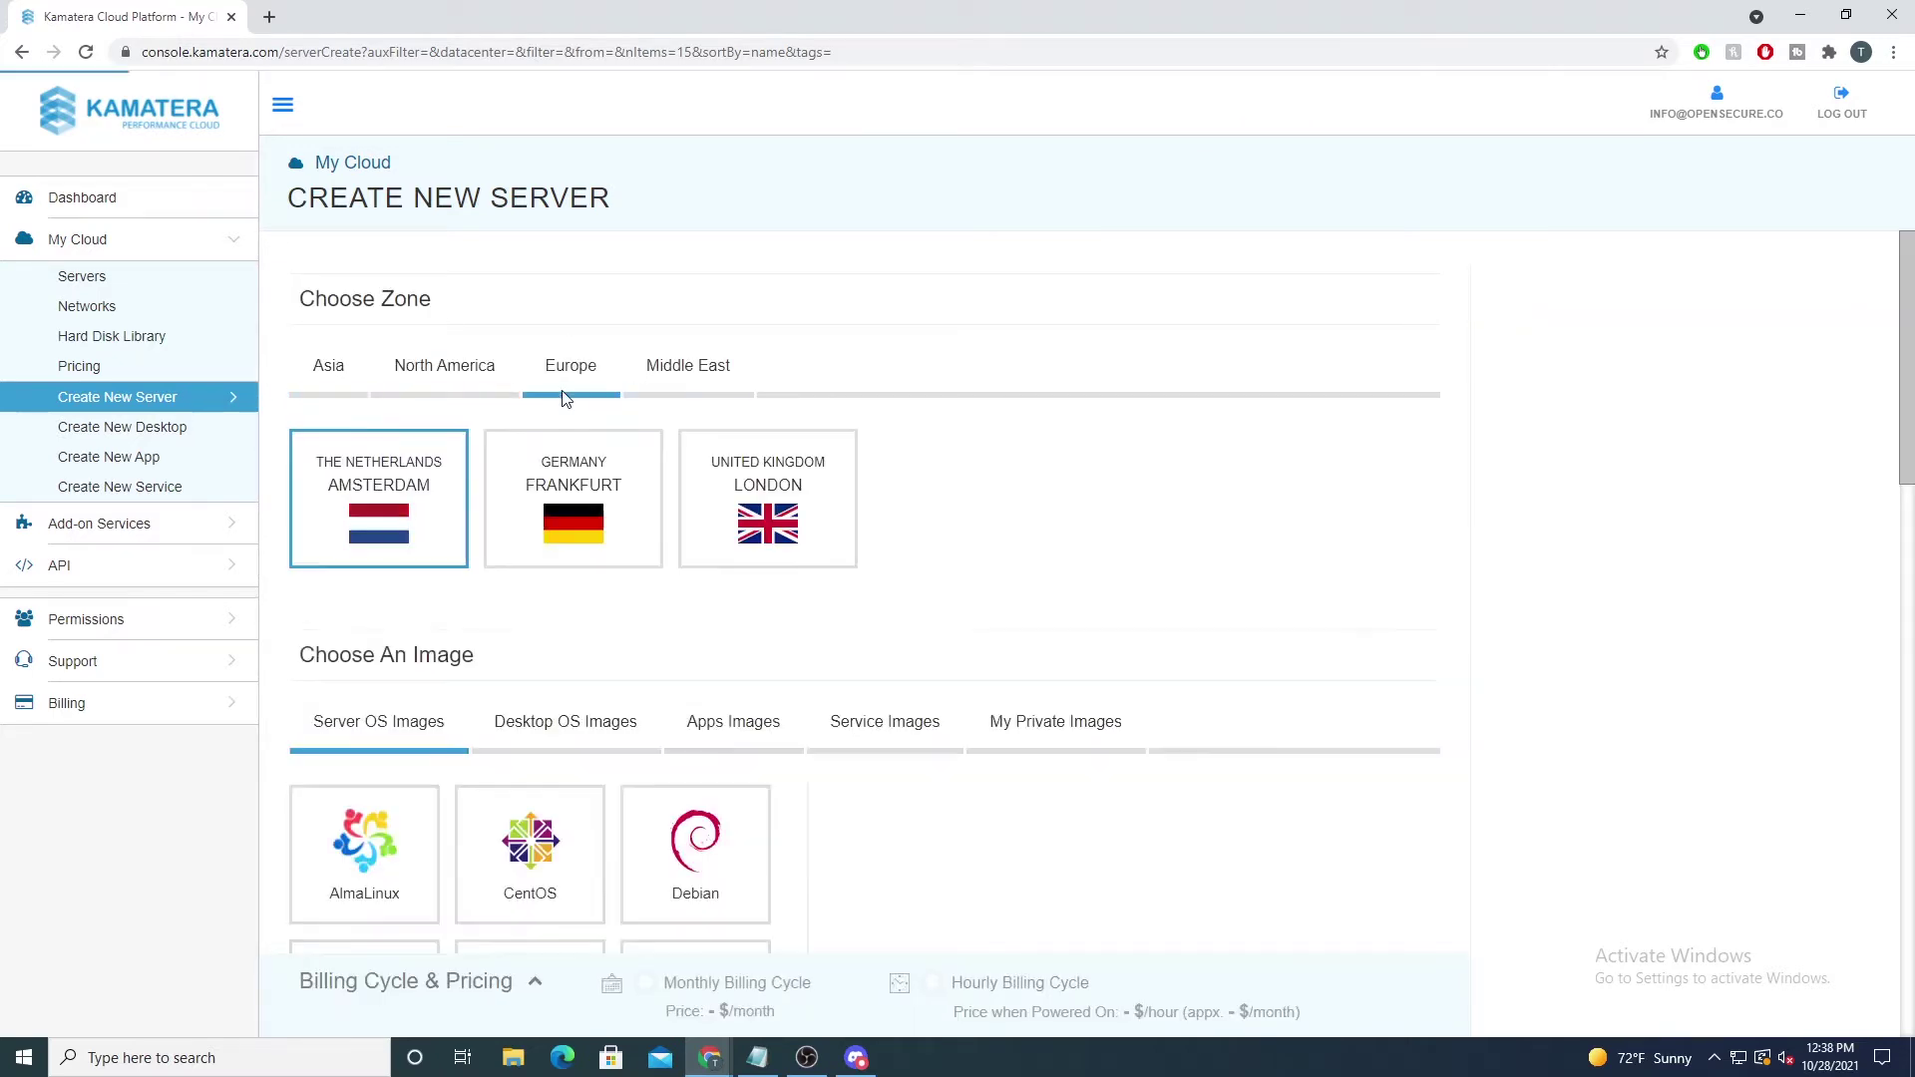
click(659, 399)
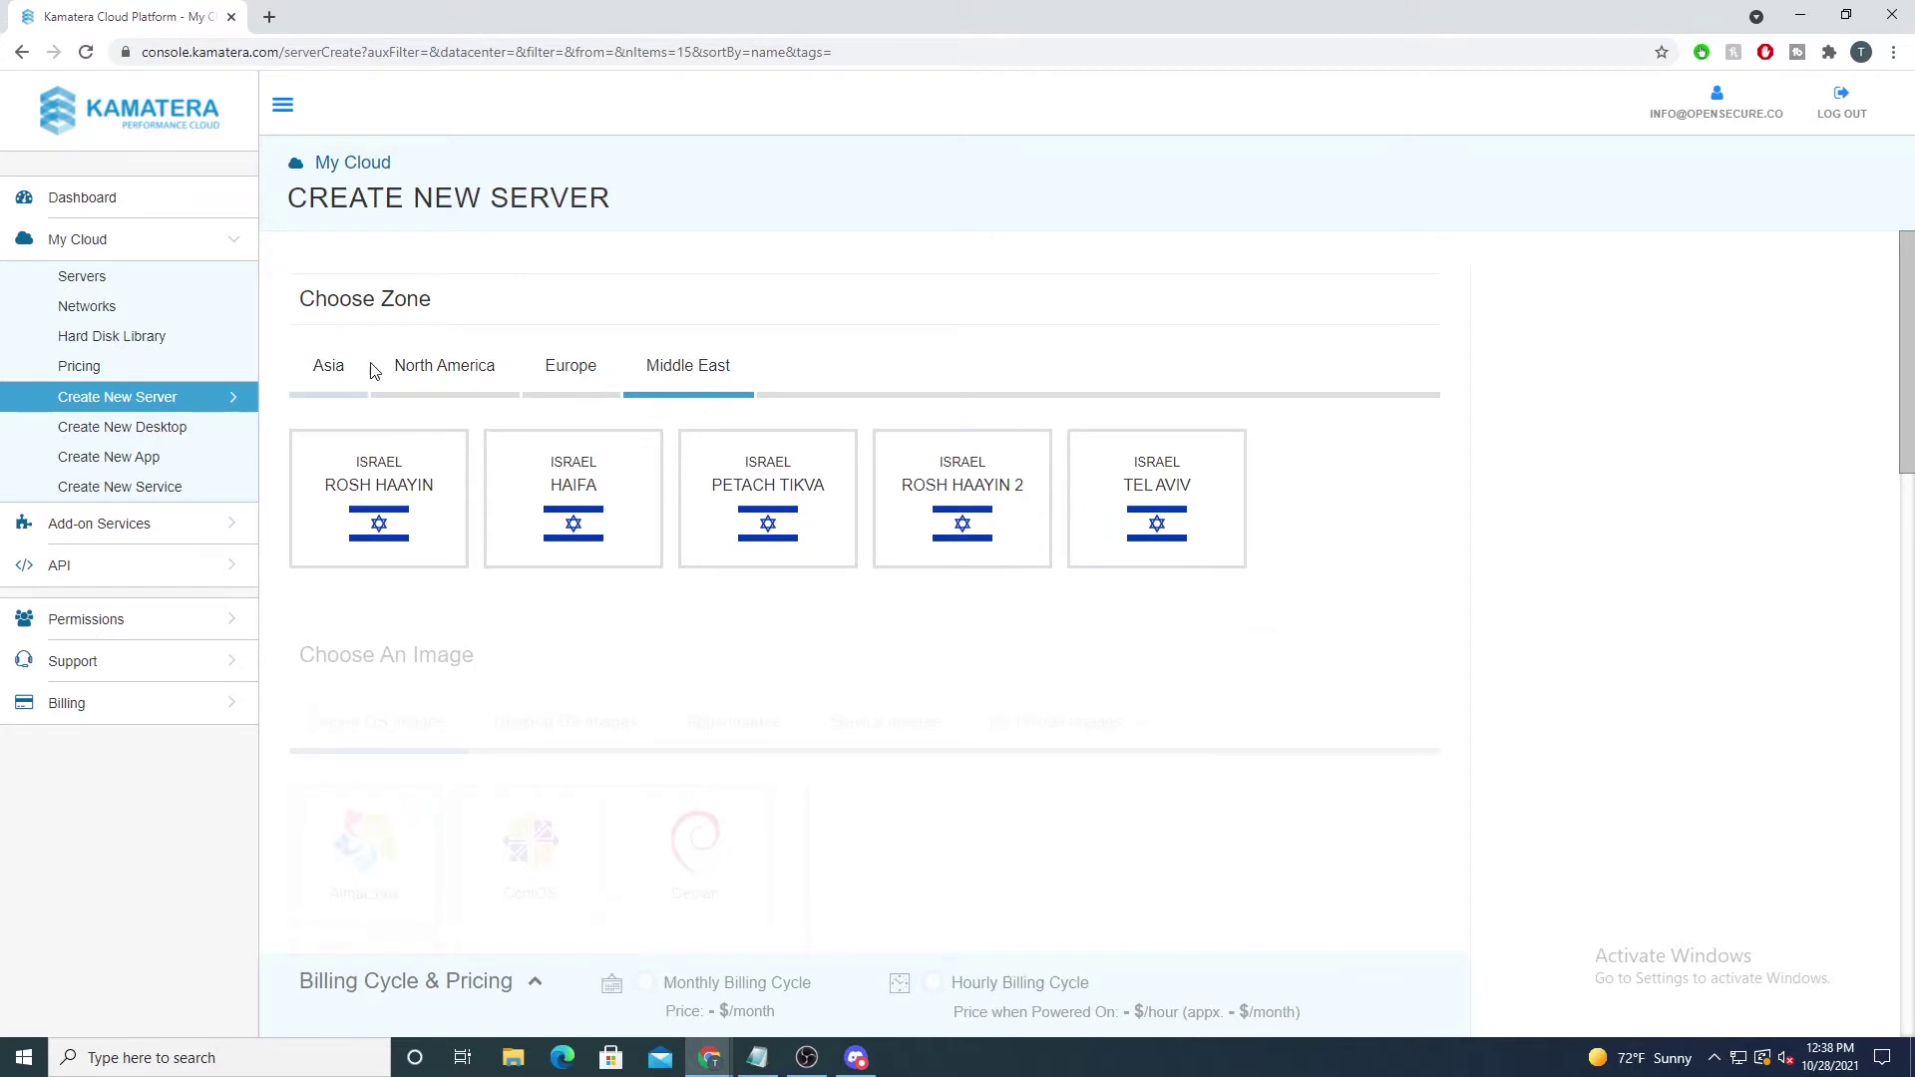
click(414, 392)
click(1007, 485)
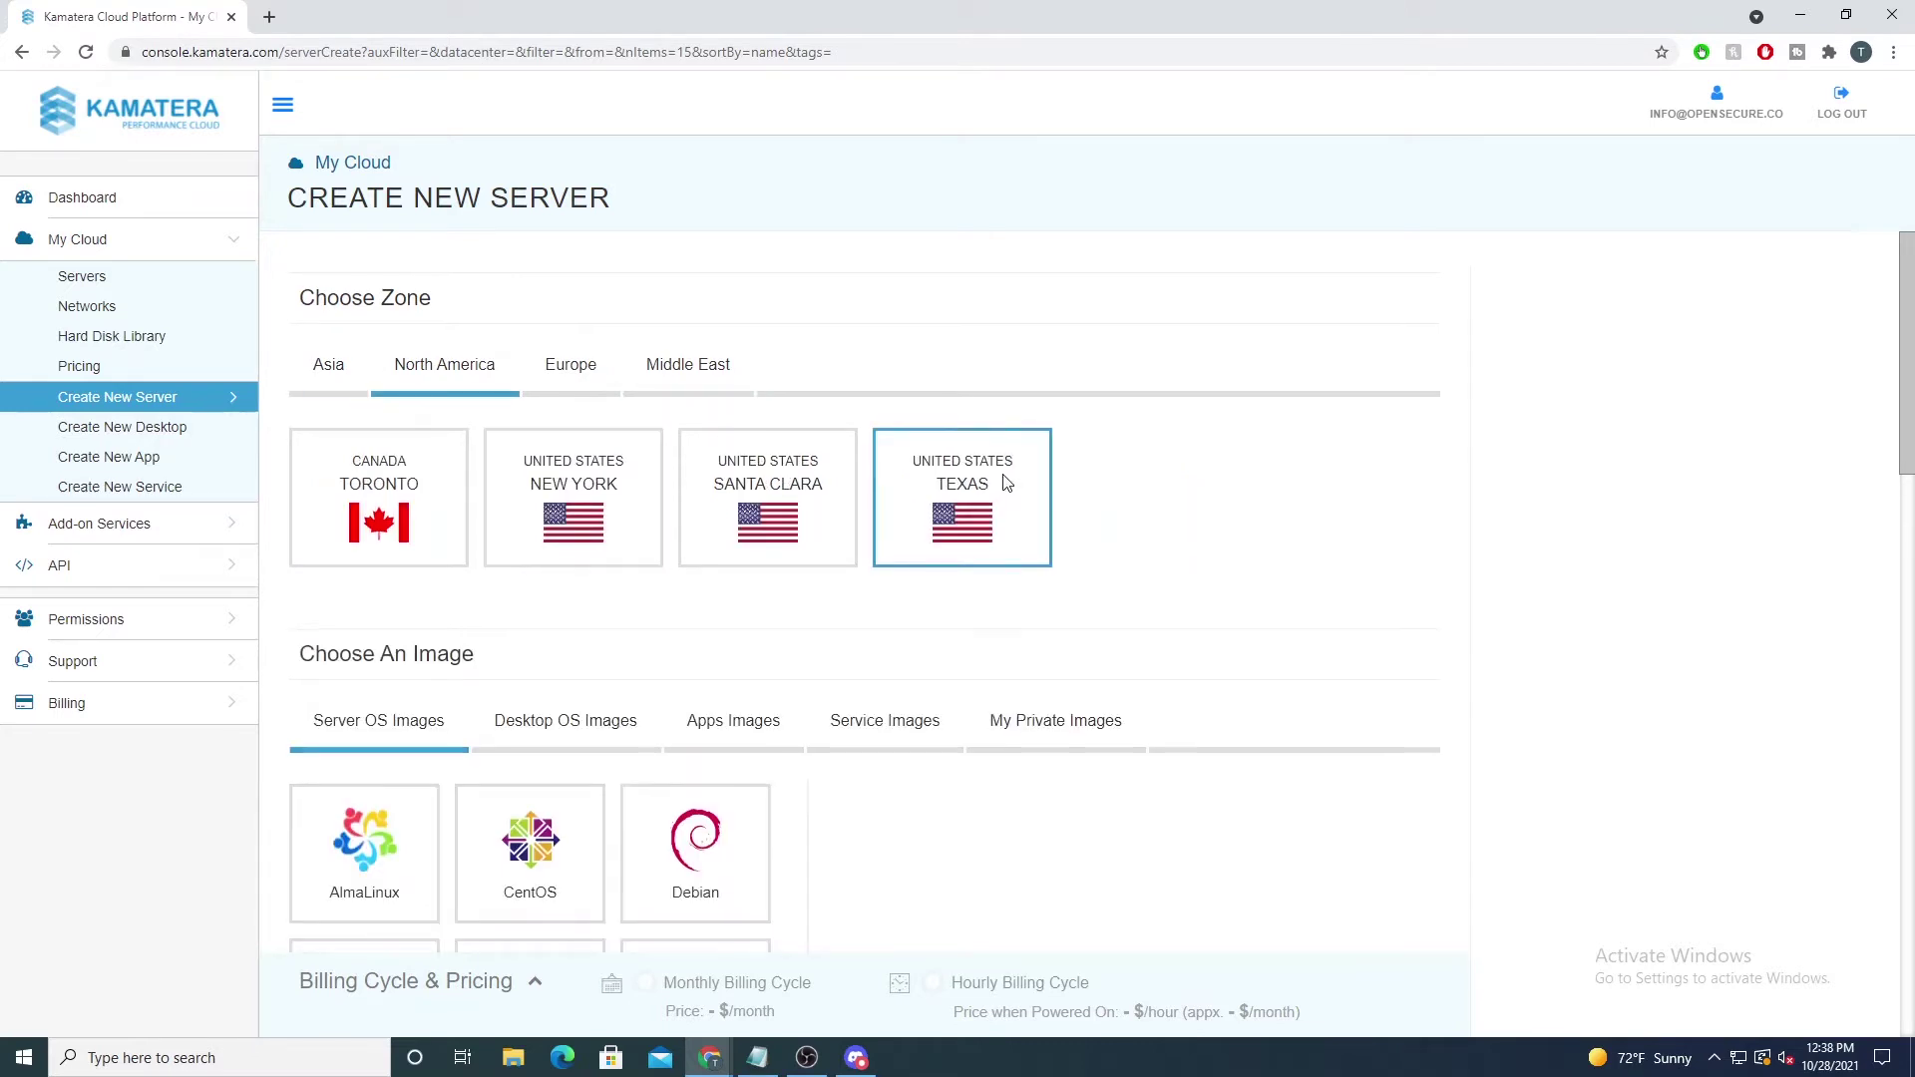
scroll(1004, 480, down, 1)
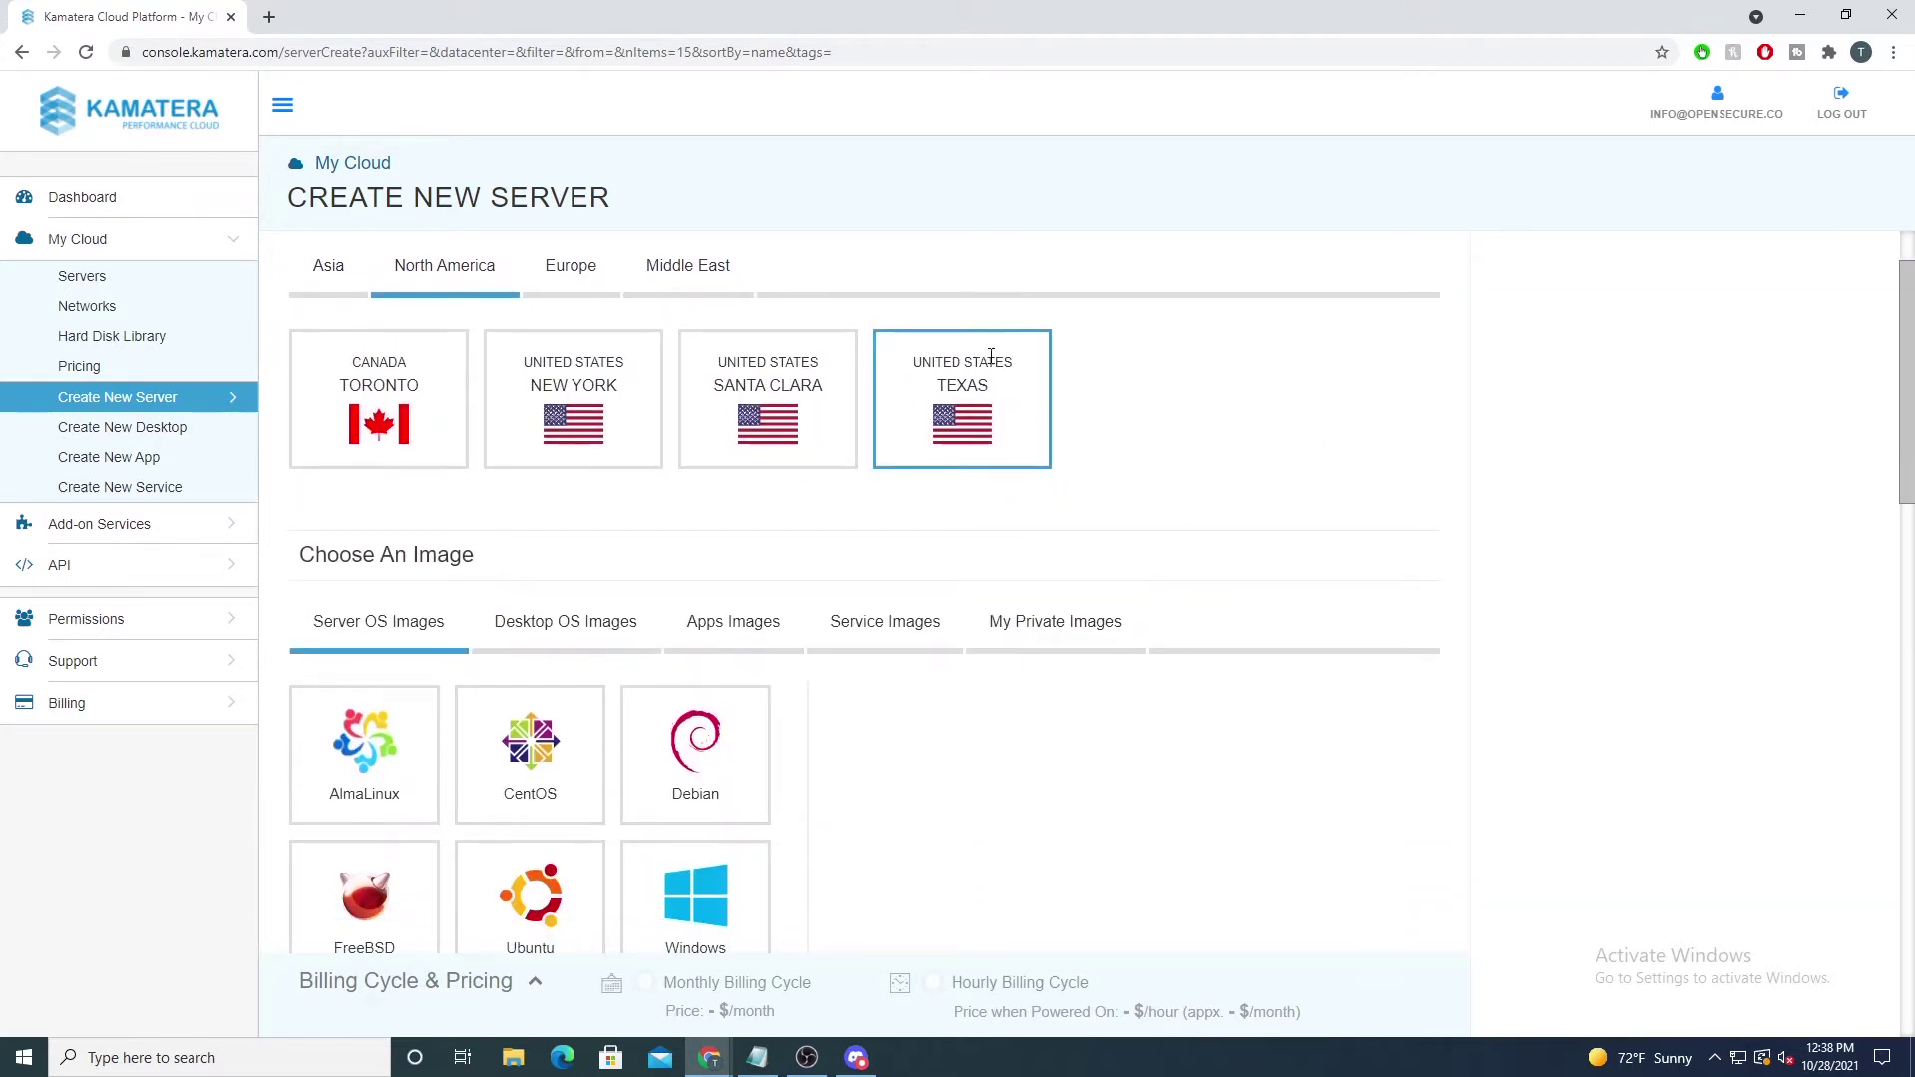
scroll(994, 435, up, 1)
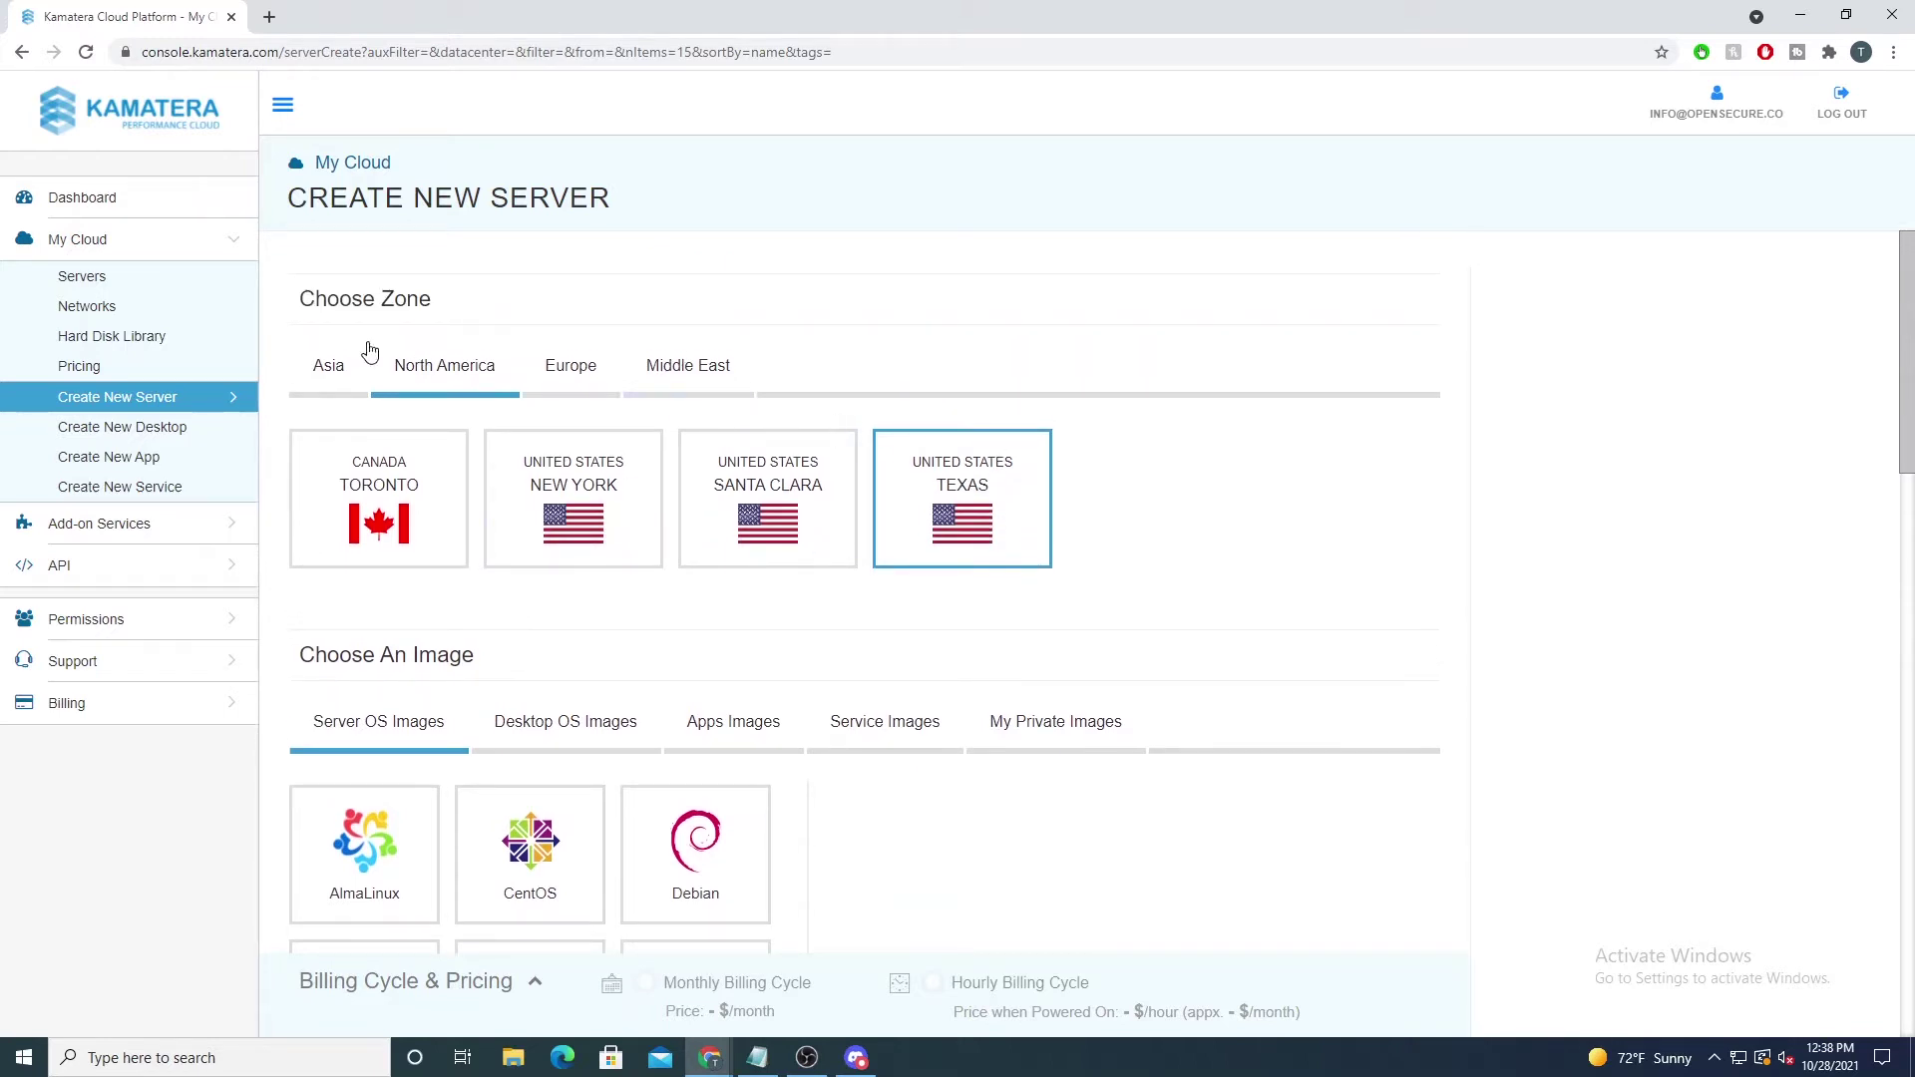
scroll(771, 474, down, 4)
scroll(1059, 524, up, 3)
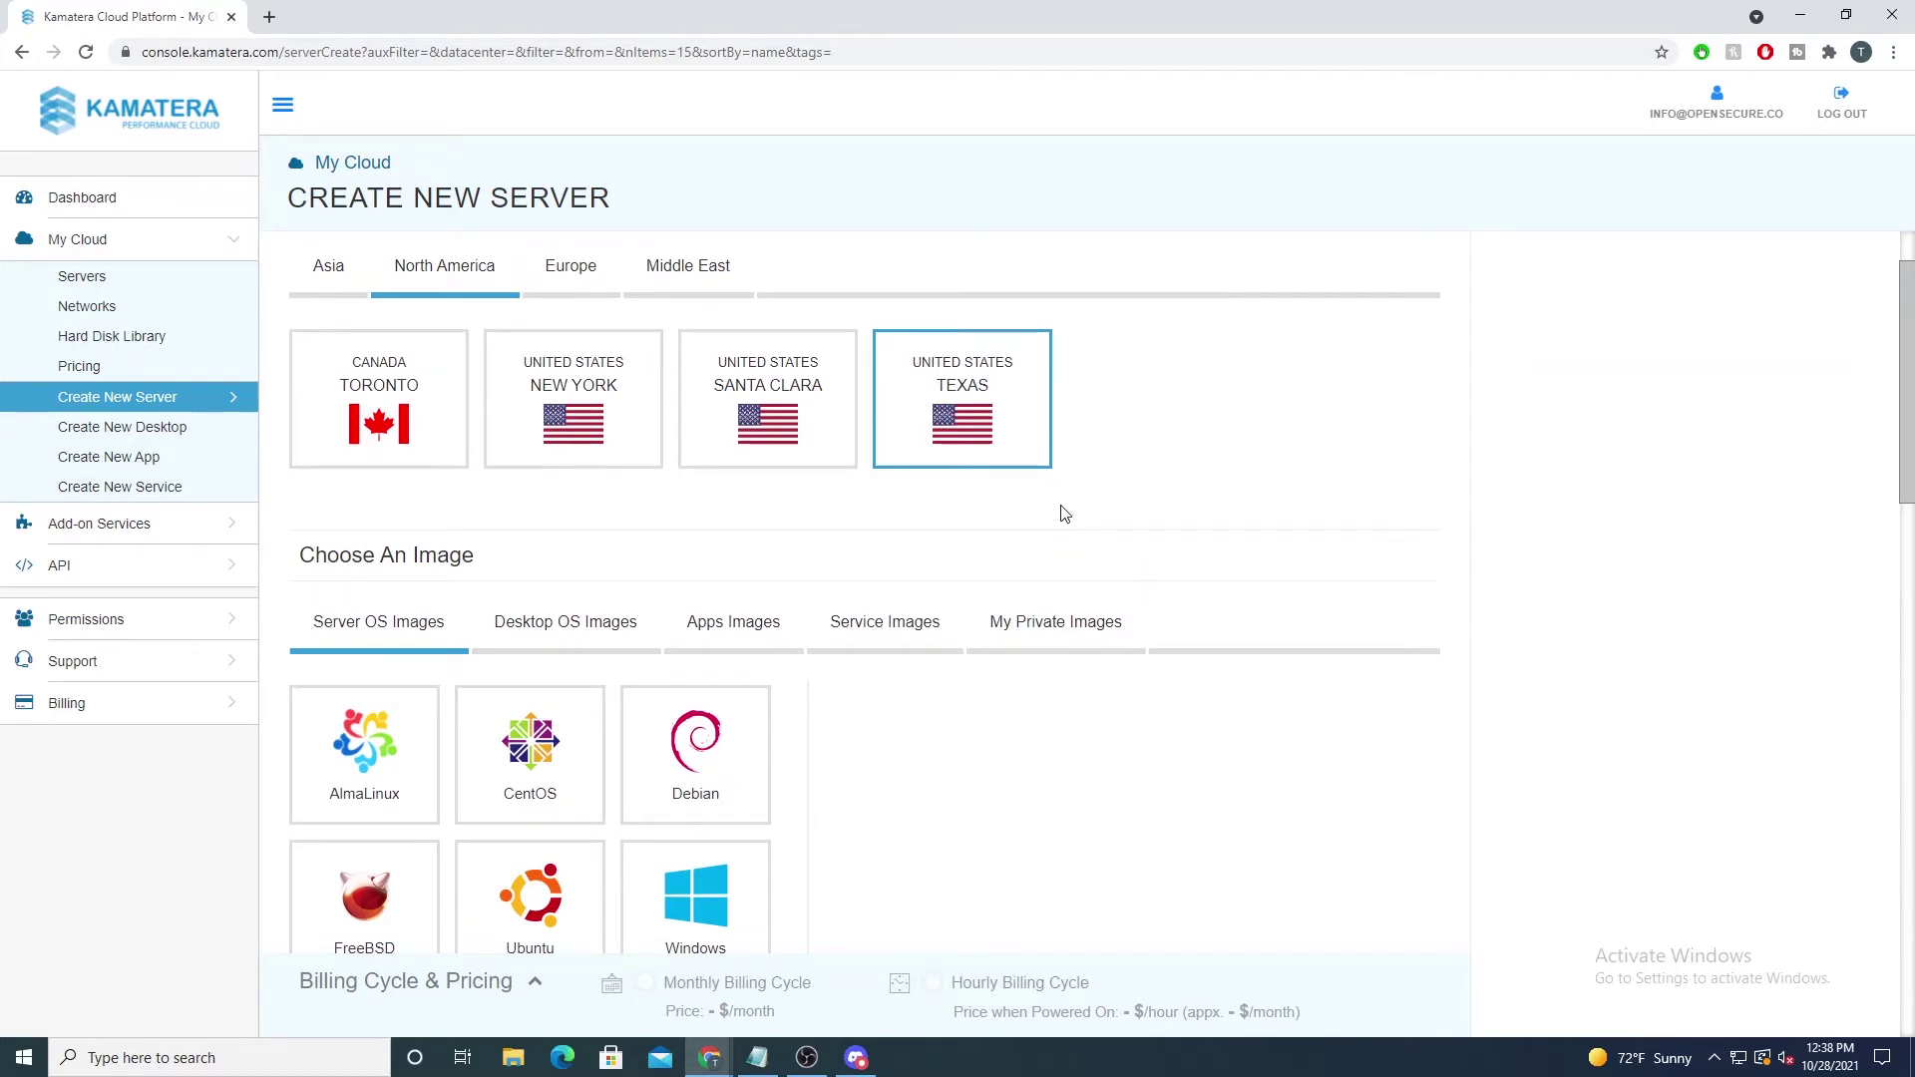
scroll(1059, 489, down, 1)
scroll(1216, 523, down, 2)
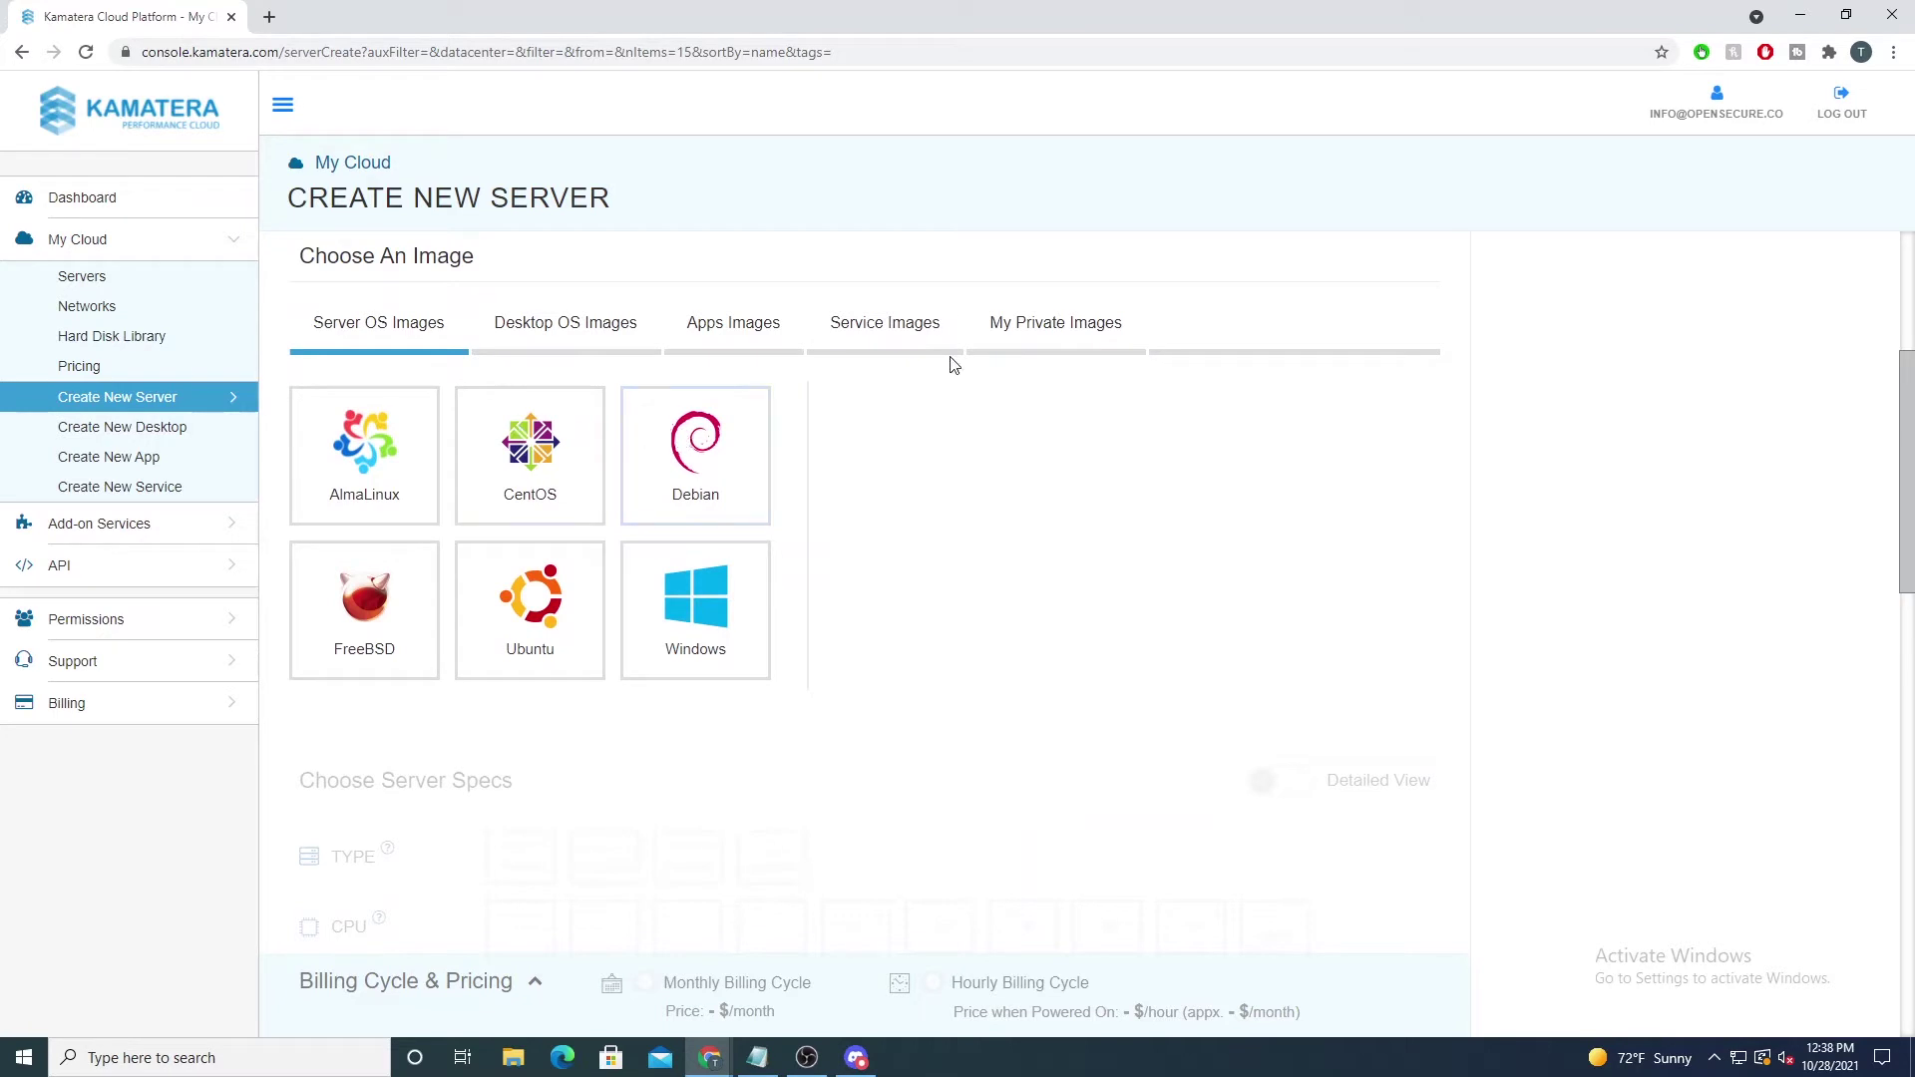
Step: Pick the CentOS image and choose version 7.7 64bit_minimal
click(514, 461)
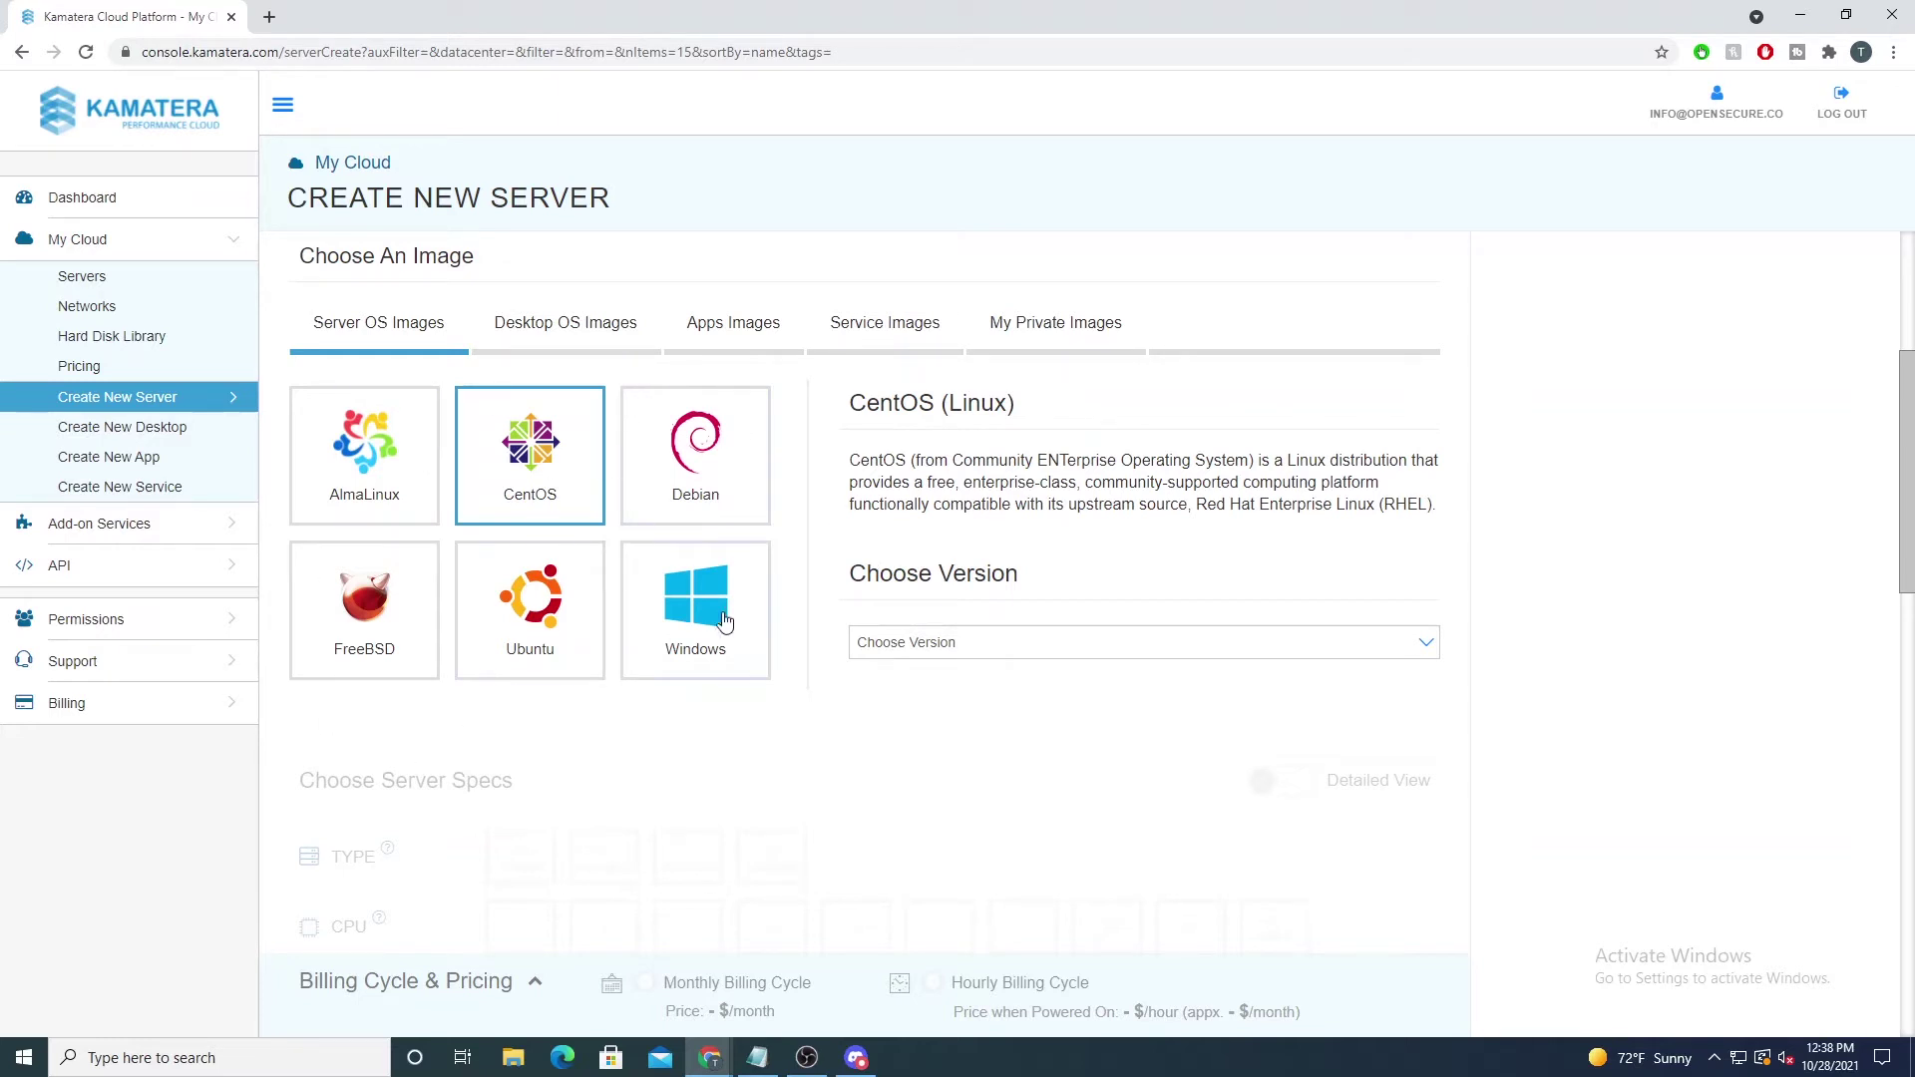
click(901, 651)
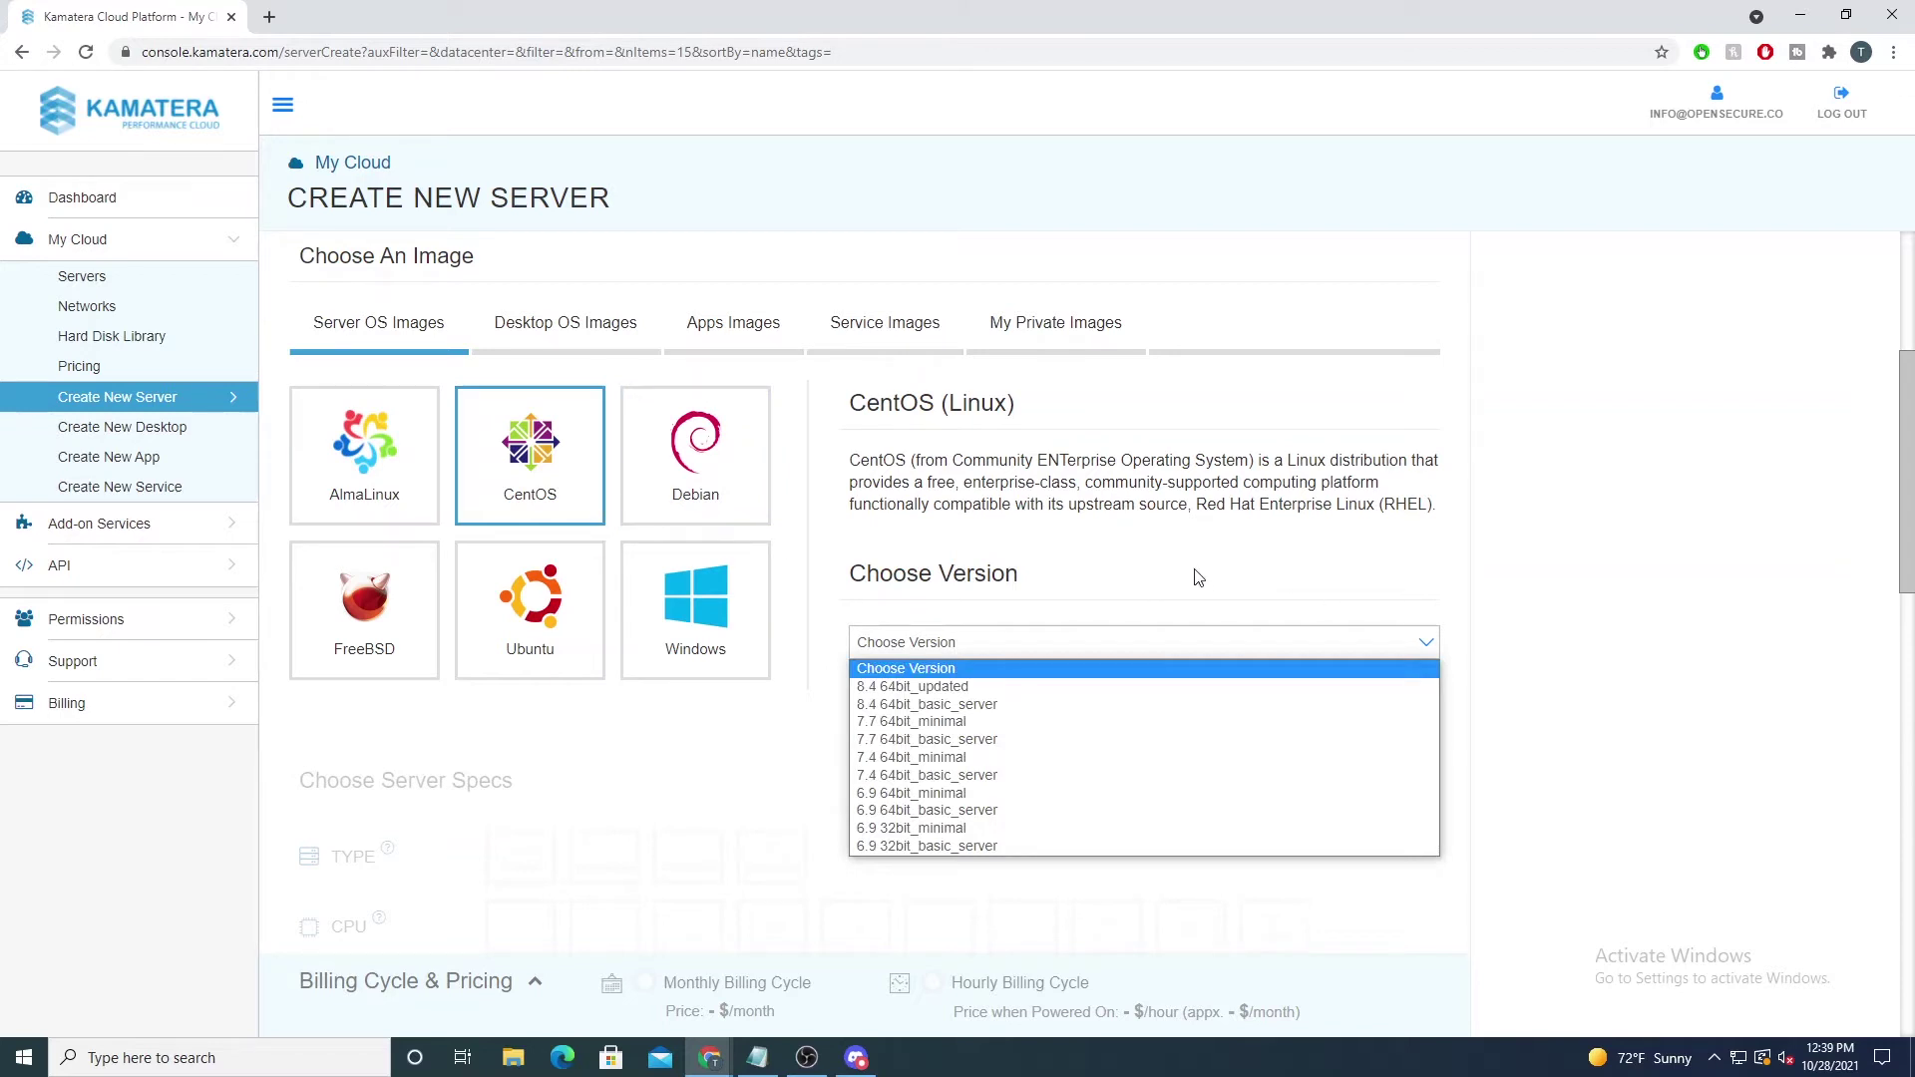
click(935, 723)
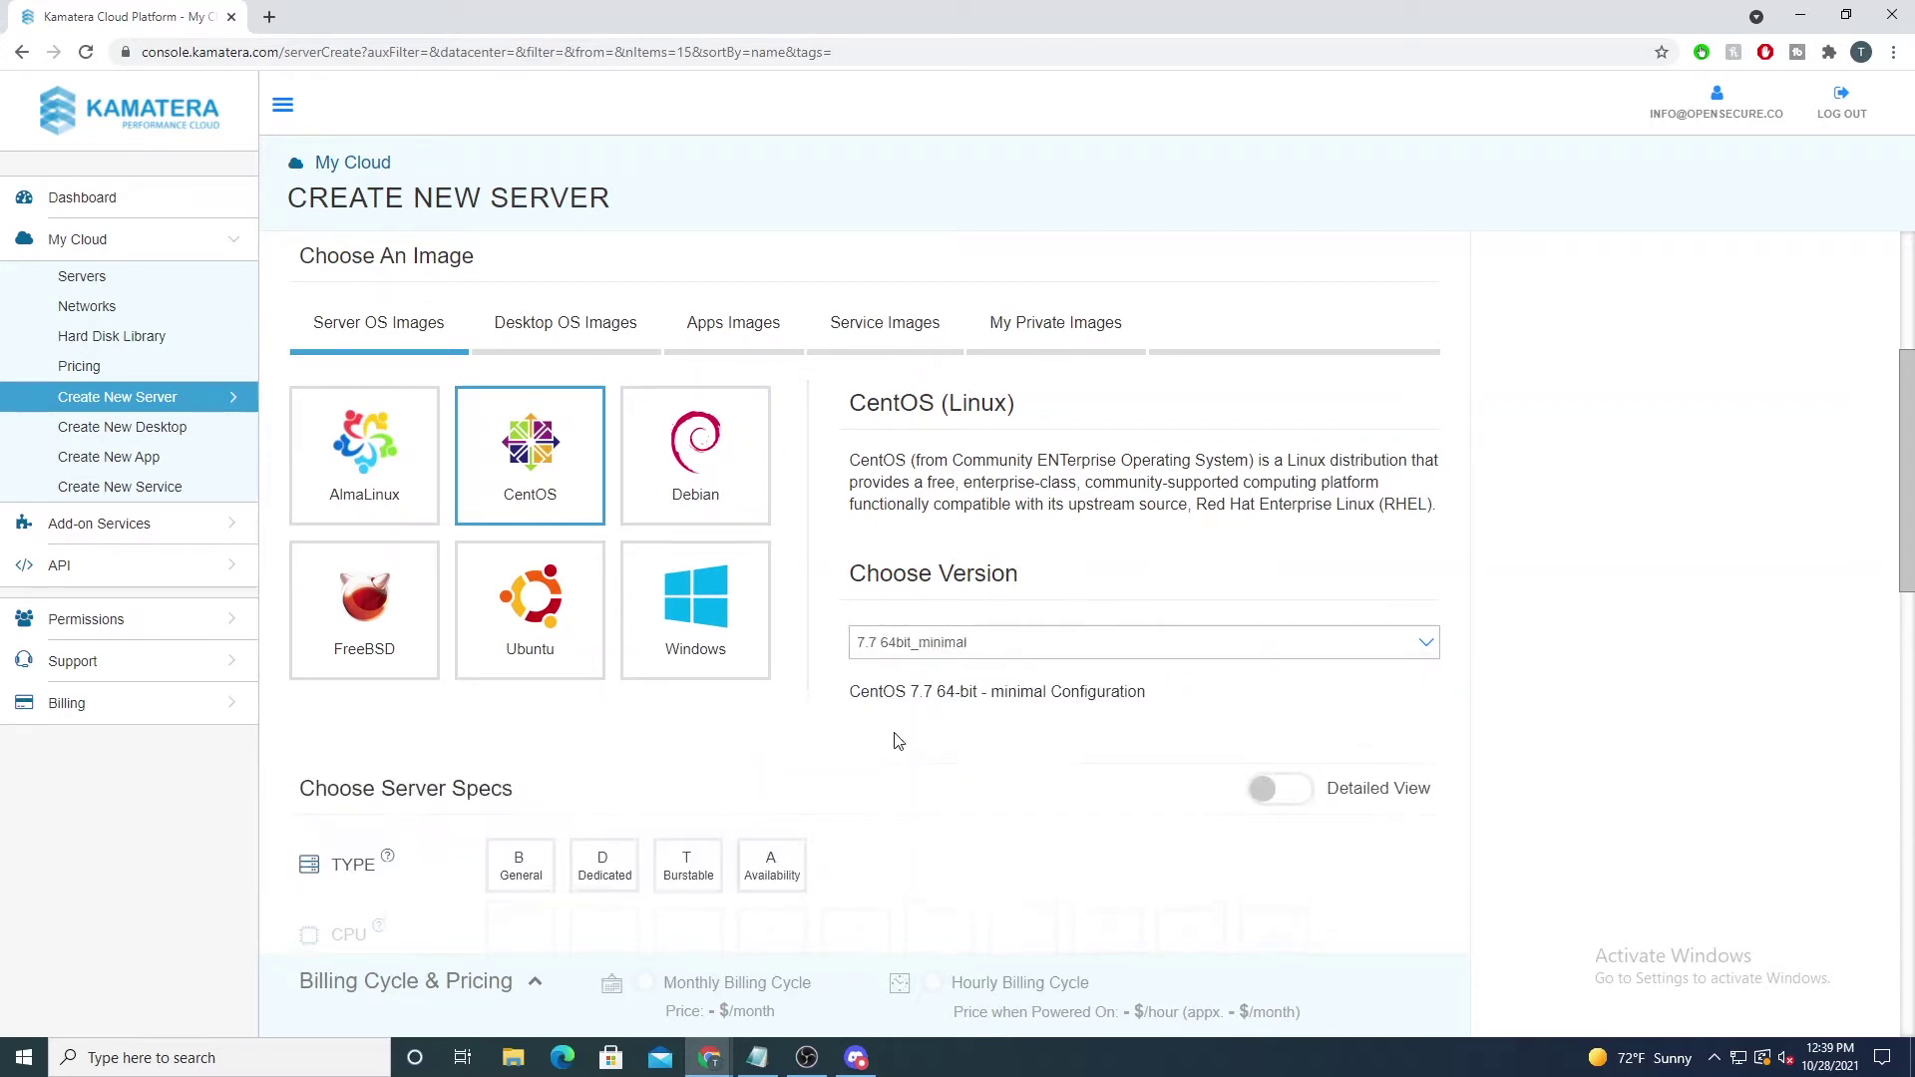
scroll(878, 735, down, 3)
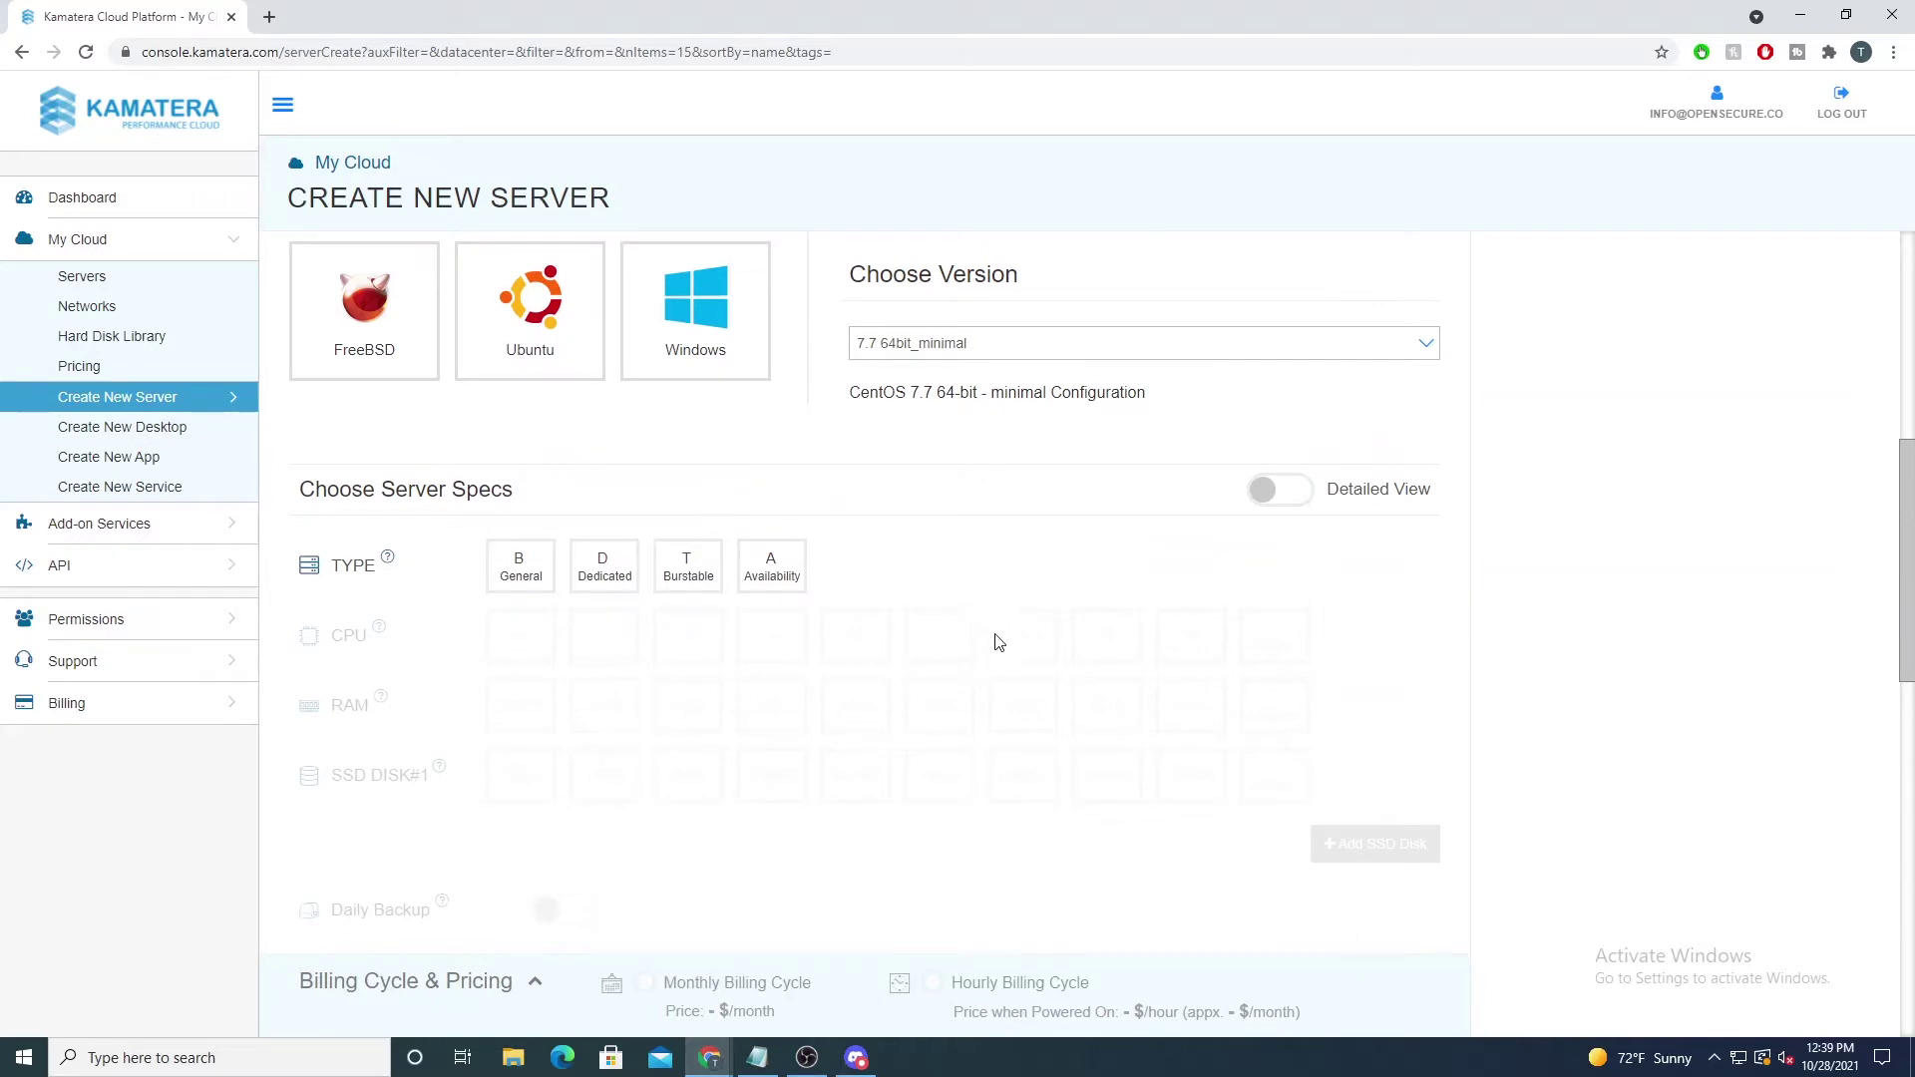
scroll(998, 643, down, 1)
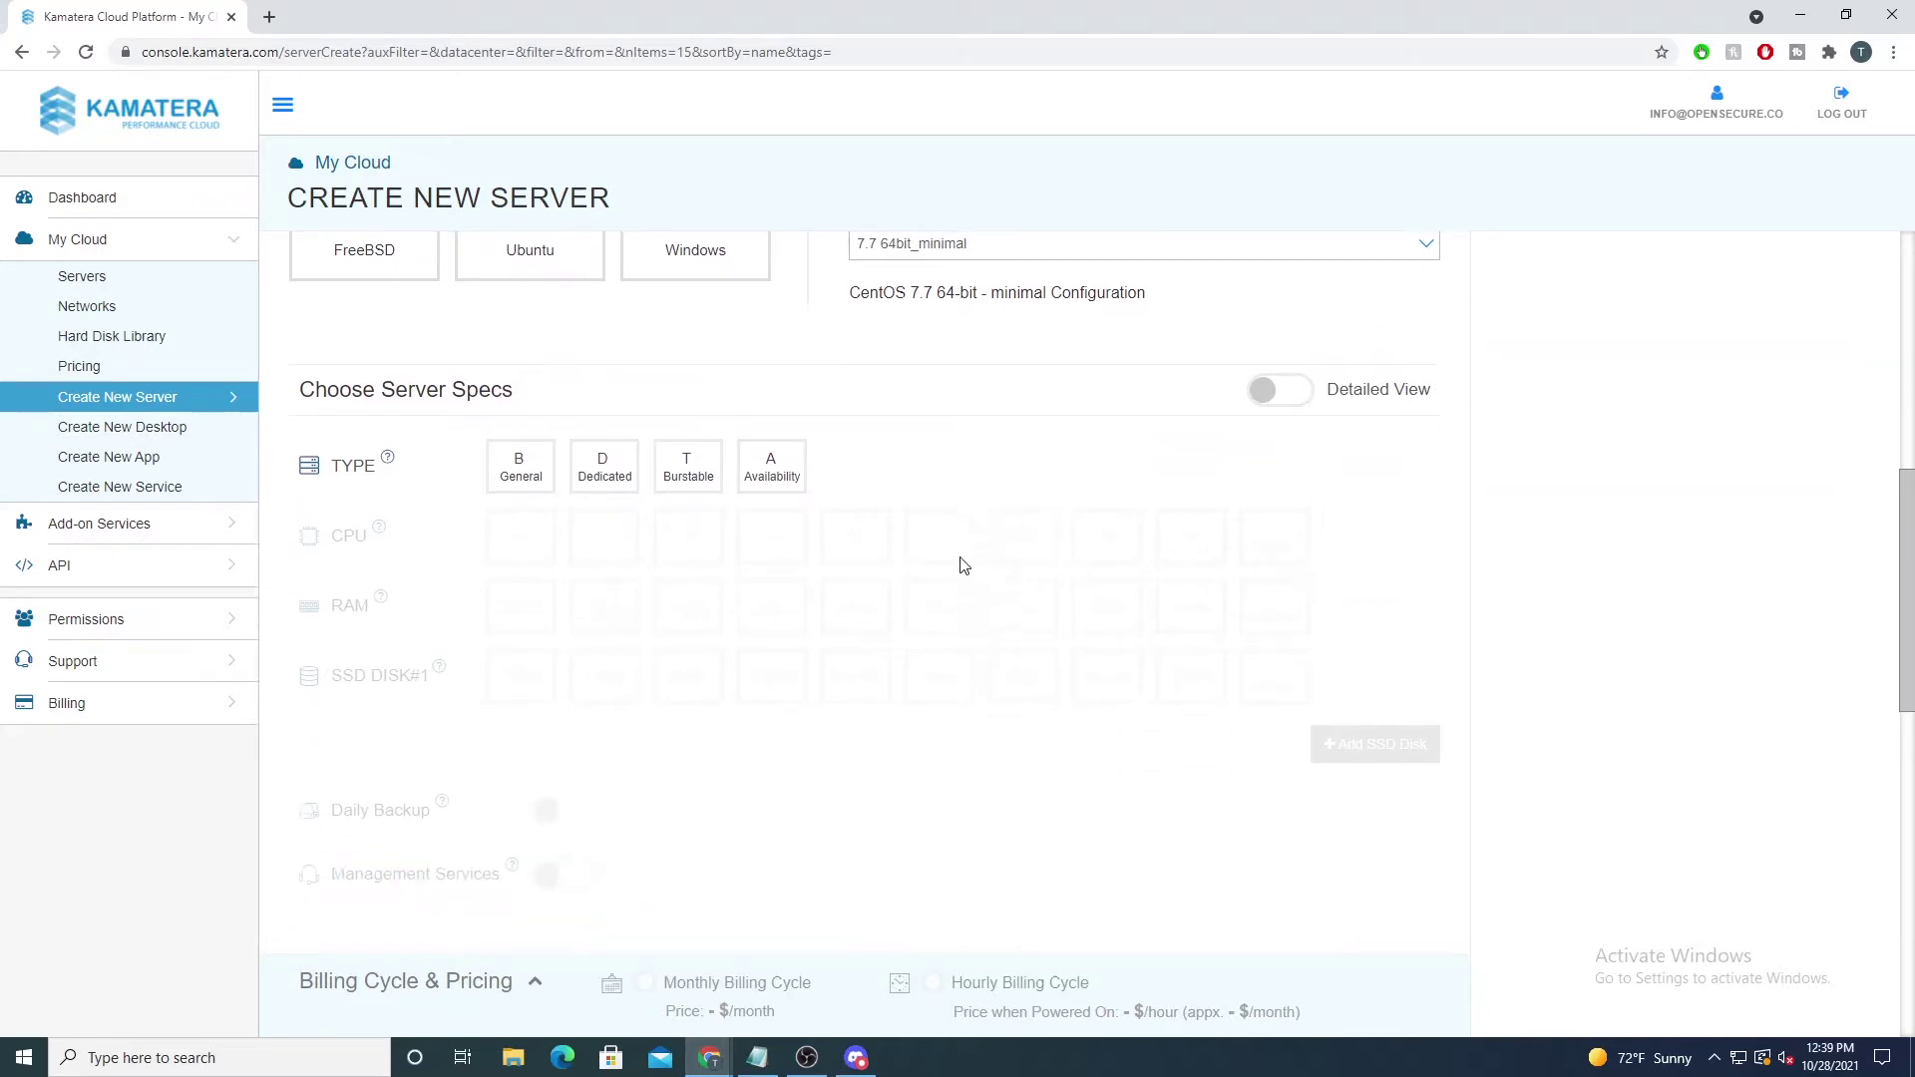
Step: Select General type, CPU 1, RAM 2GB and SSD DISK#1 20GB, totalling 15$/month
click(540, 483)
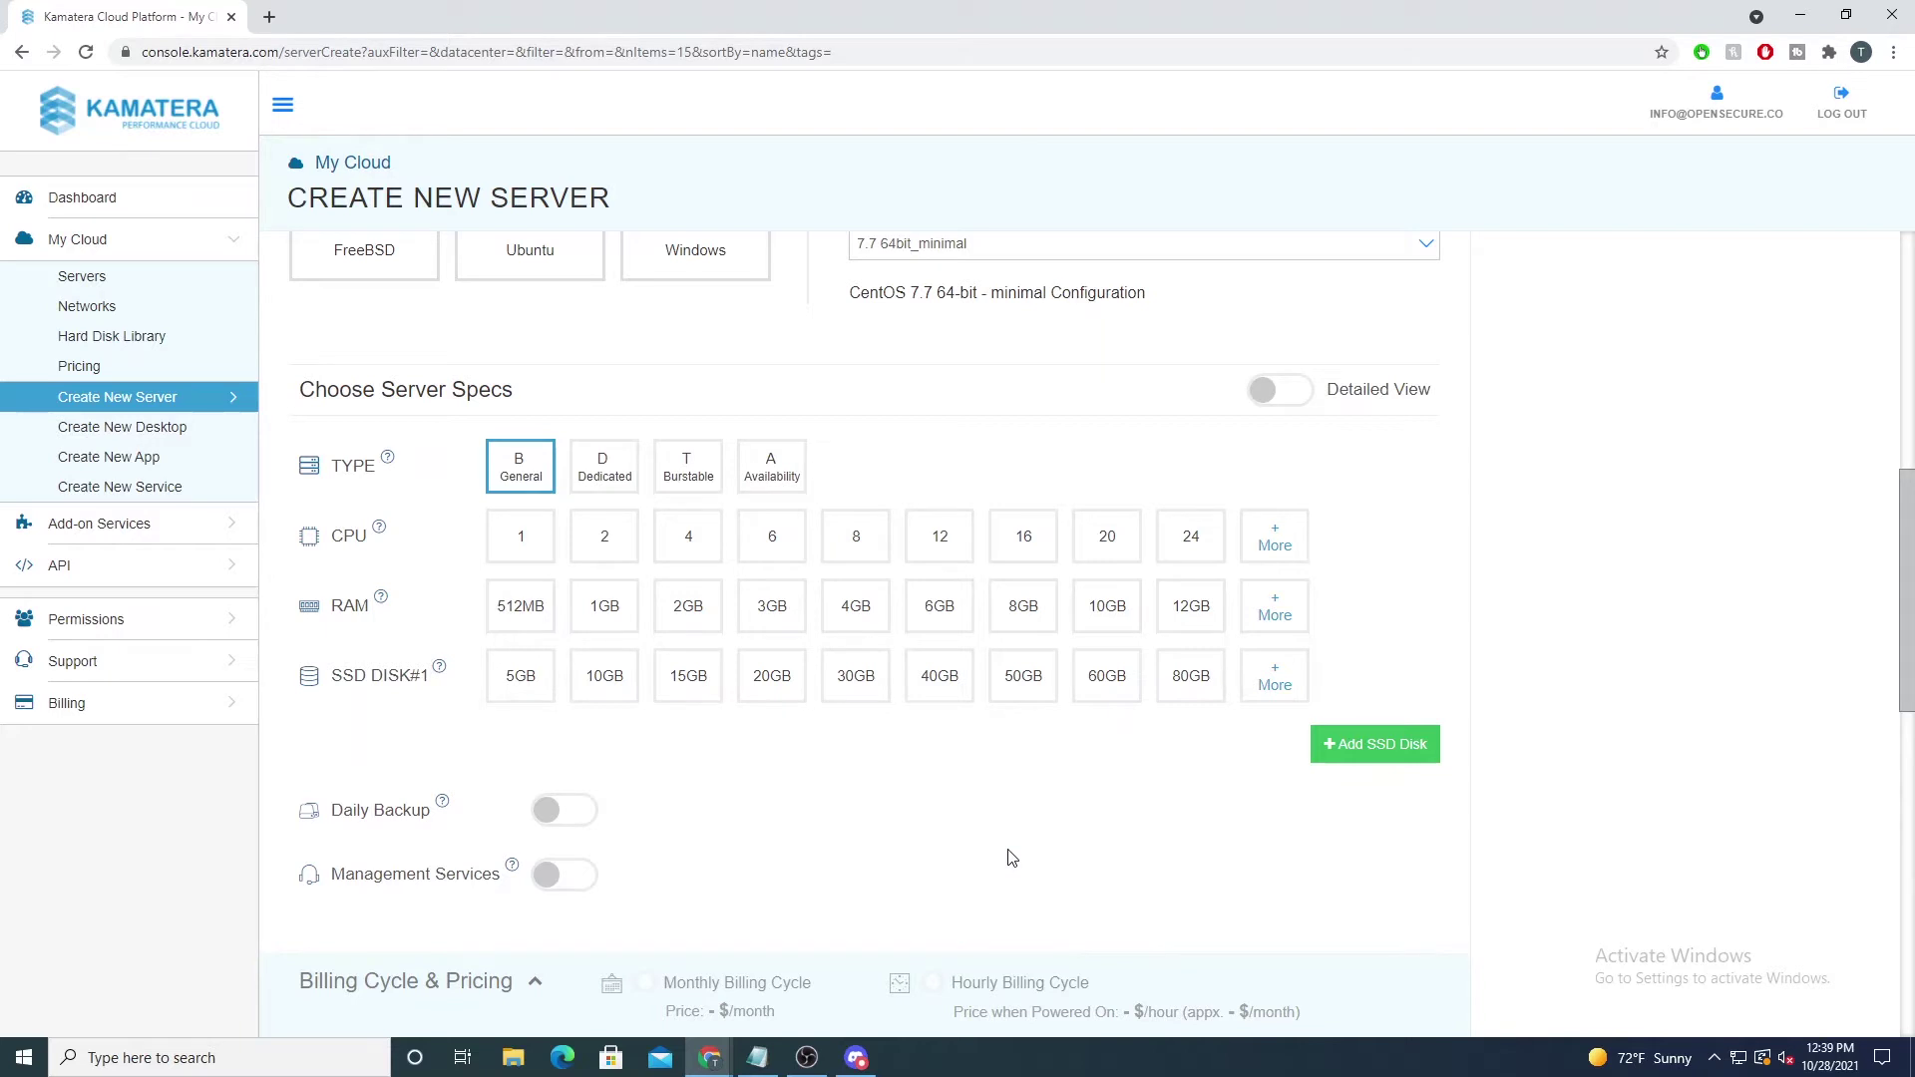
click(521, 538)
click(691, 611)
scroll(590, 580, down, 1)
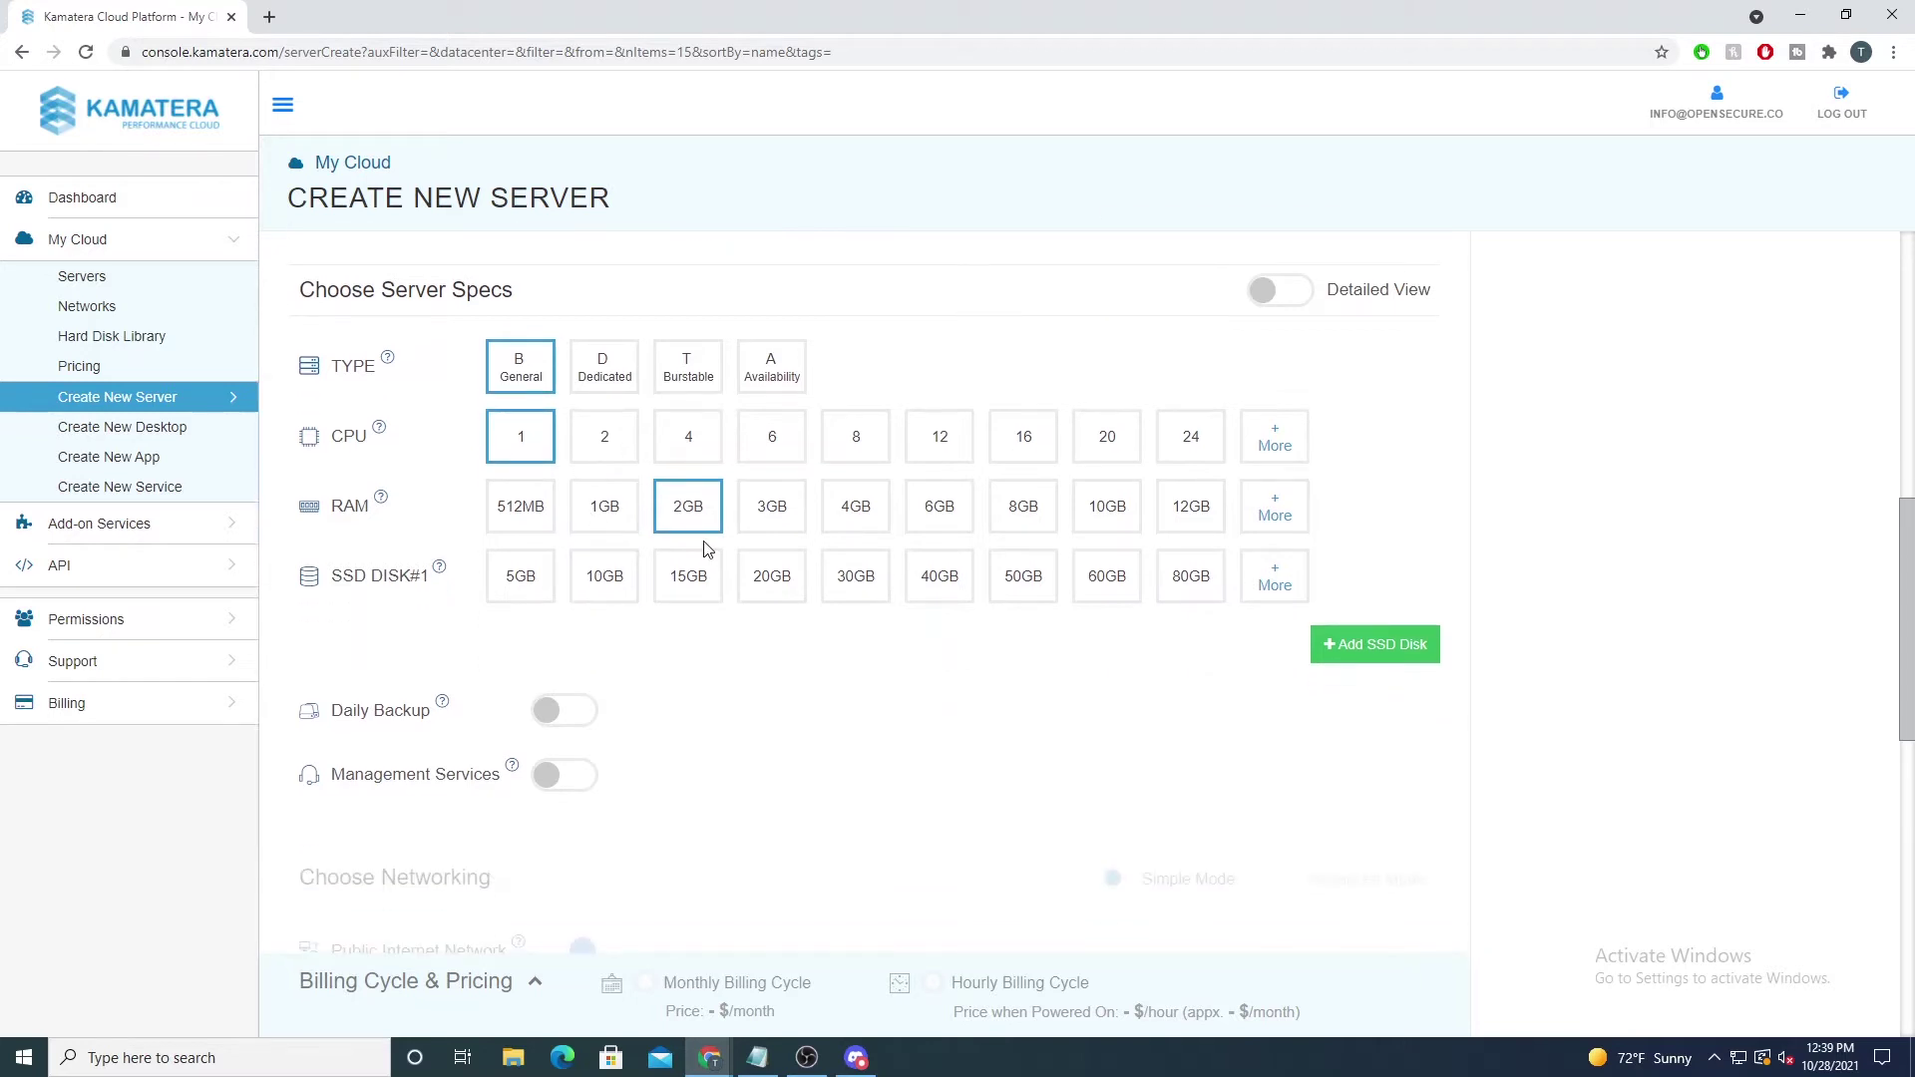
click(763, 577)
scroll(739, 593, down, 1)
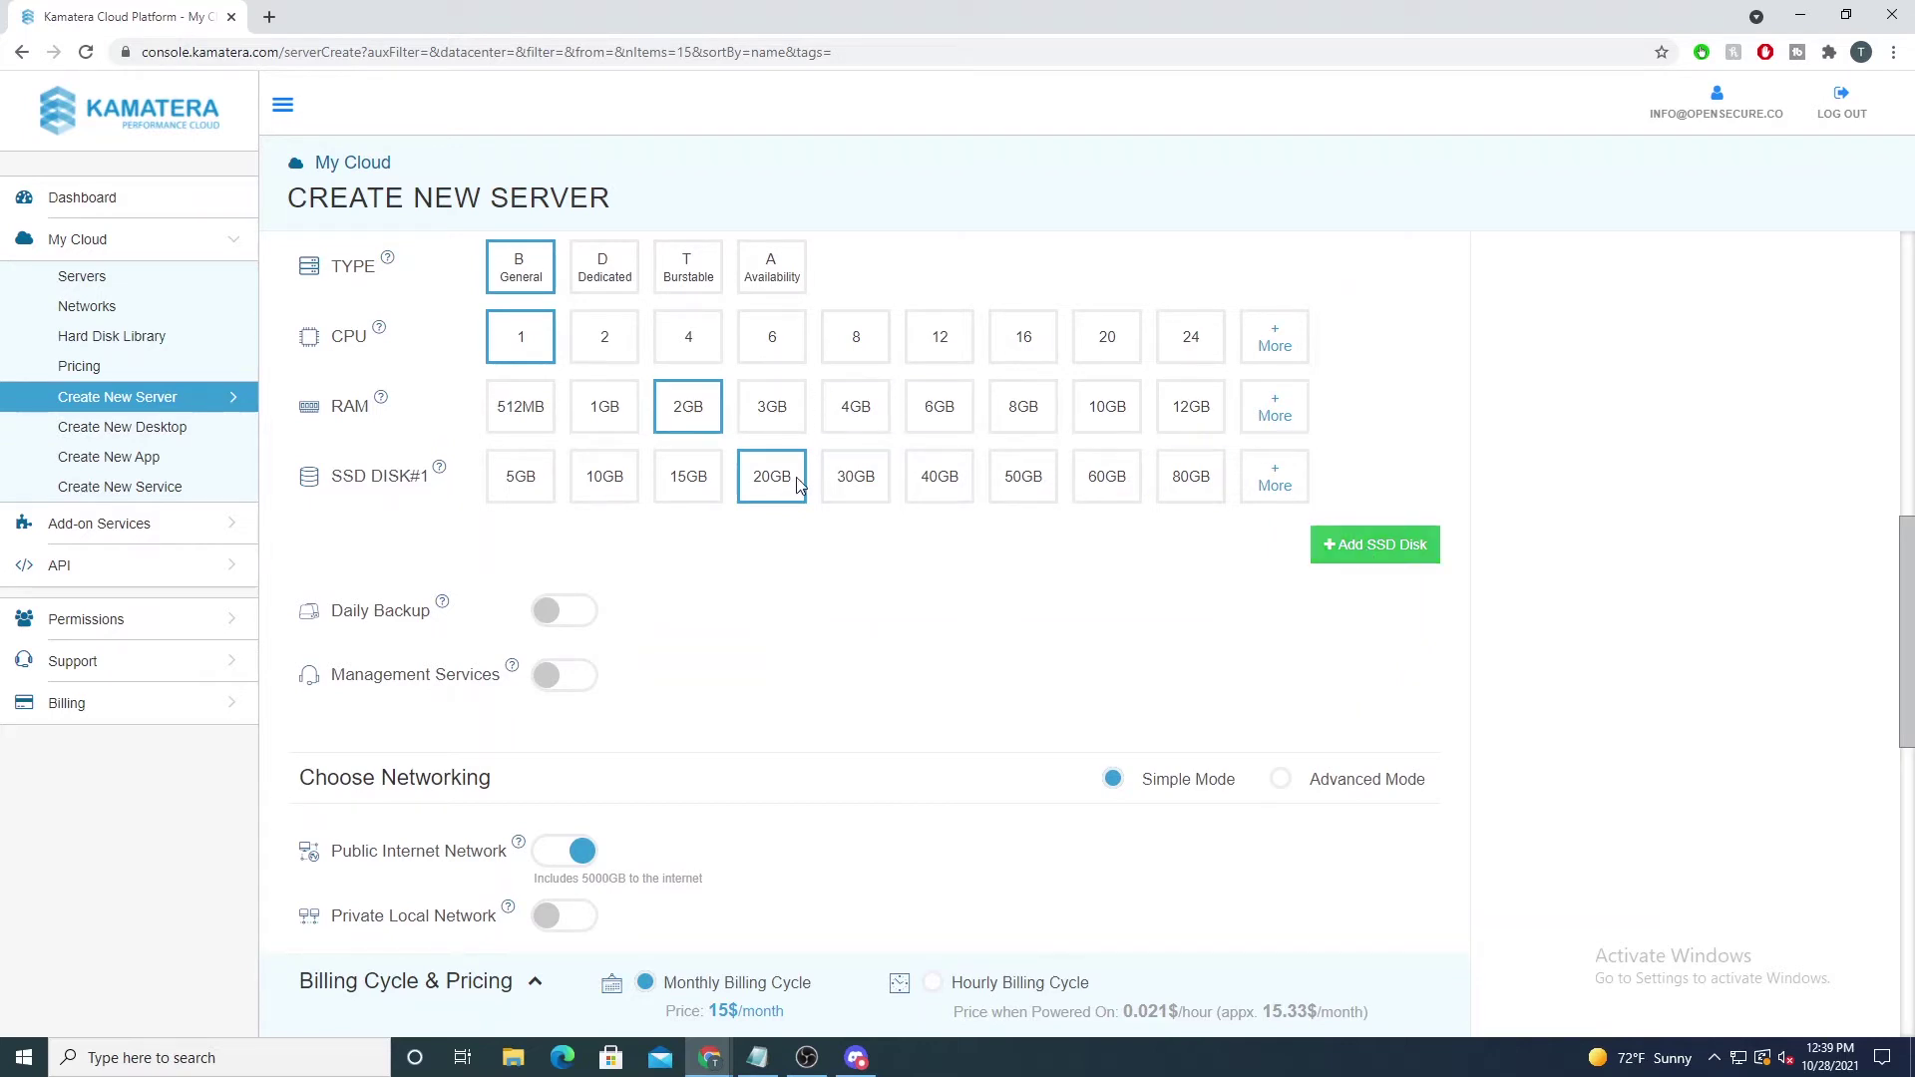
drag(323, 471, 442, 489)
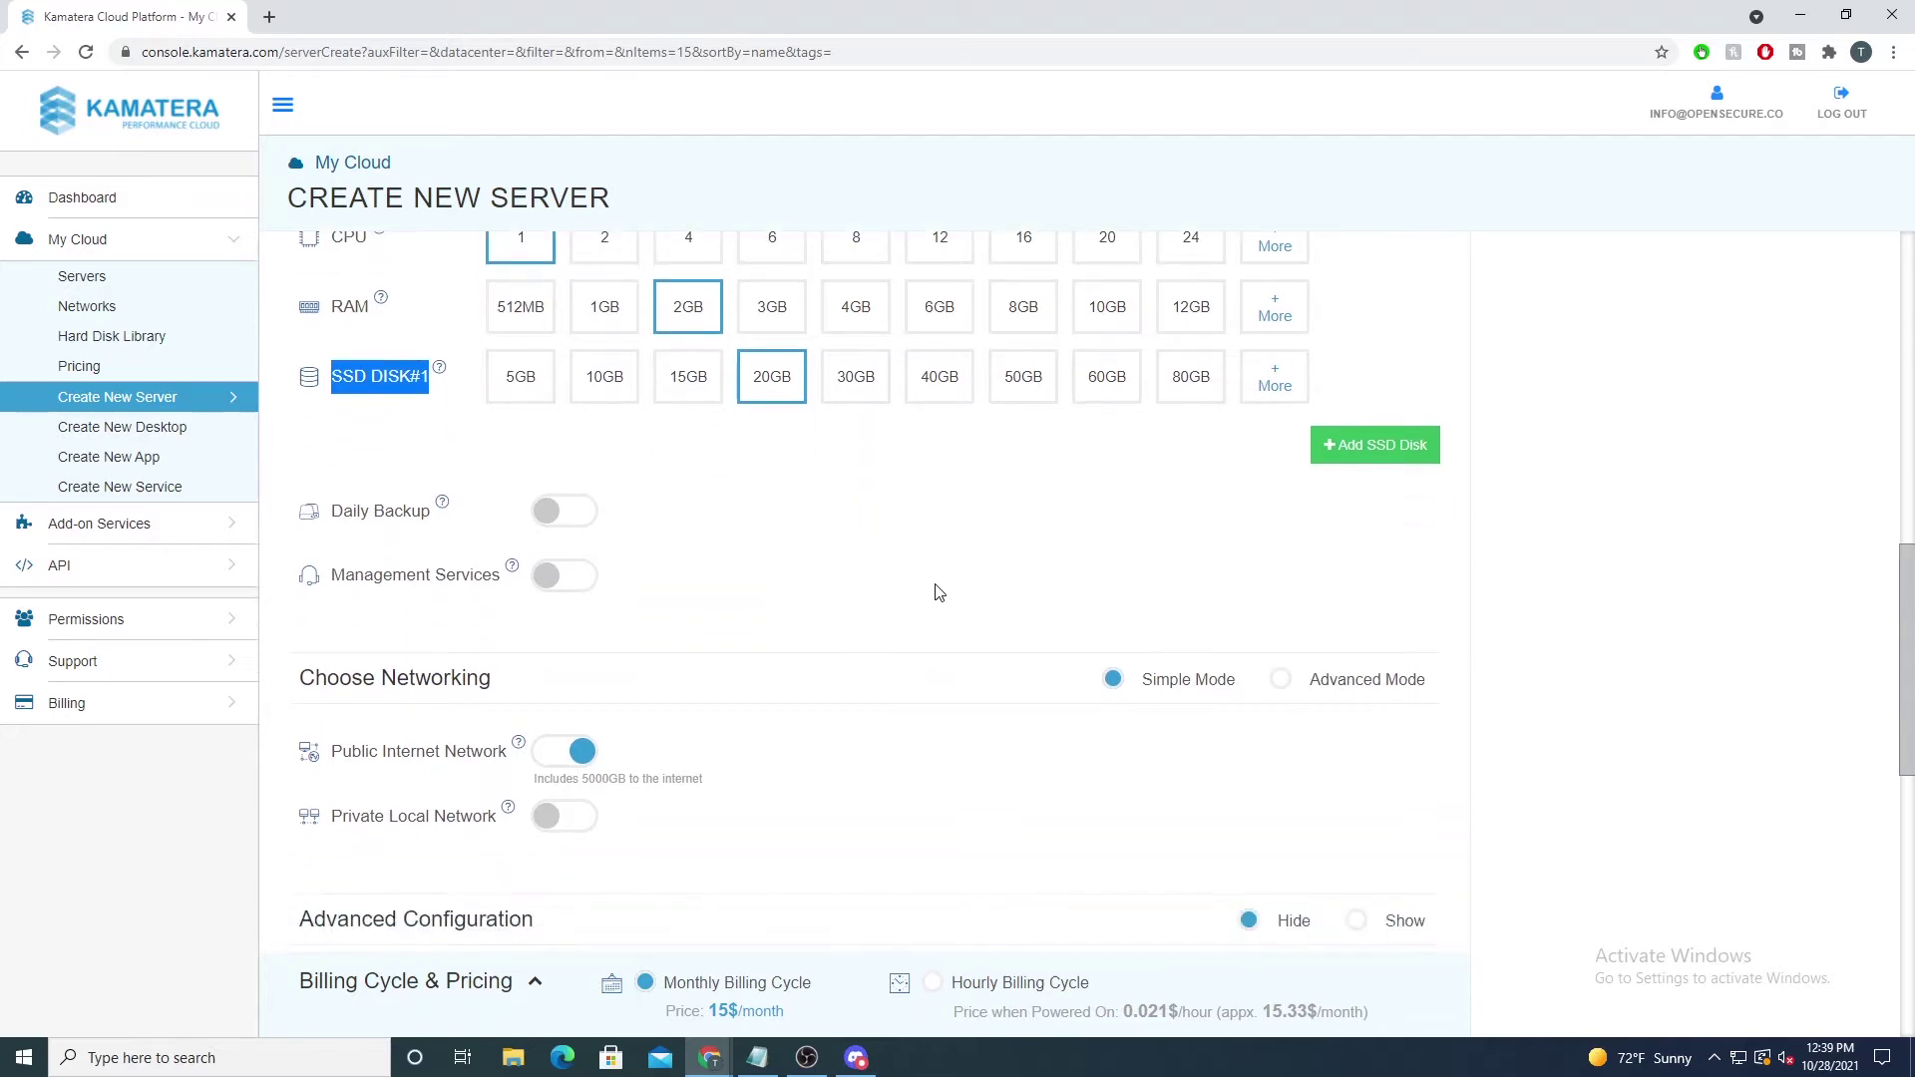
scroll(938, 592, down, 1)
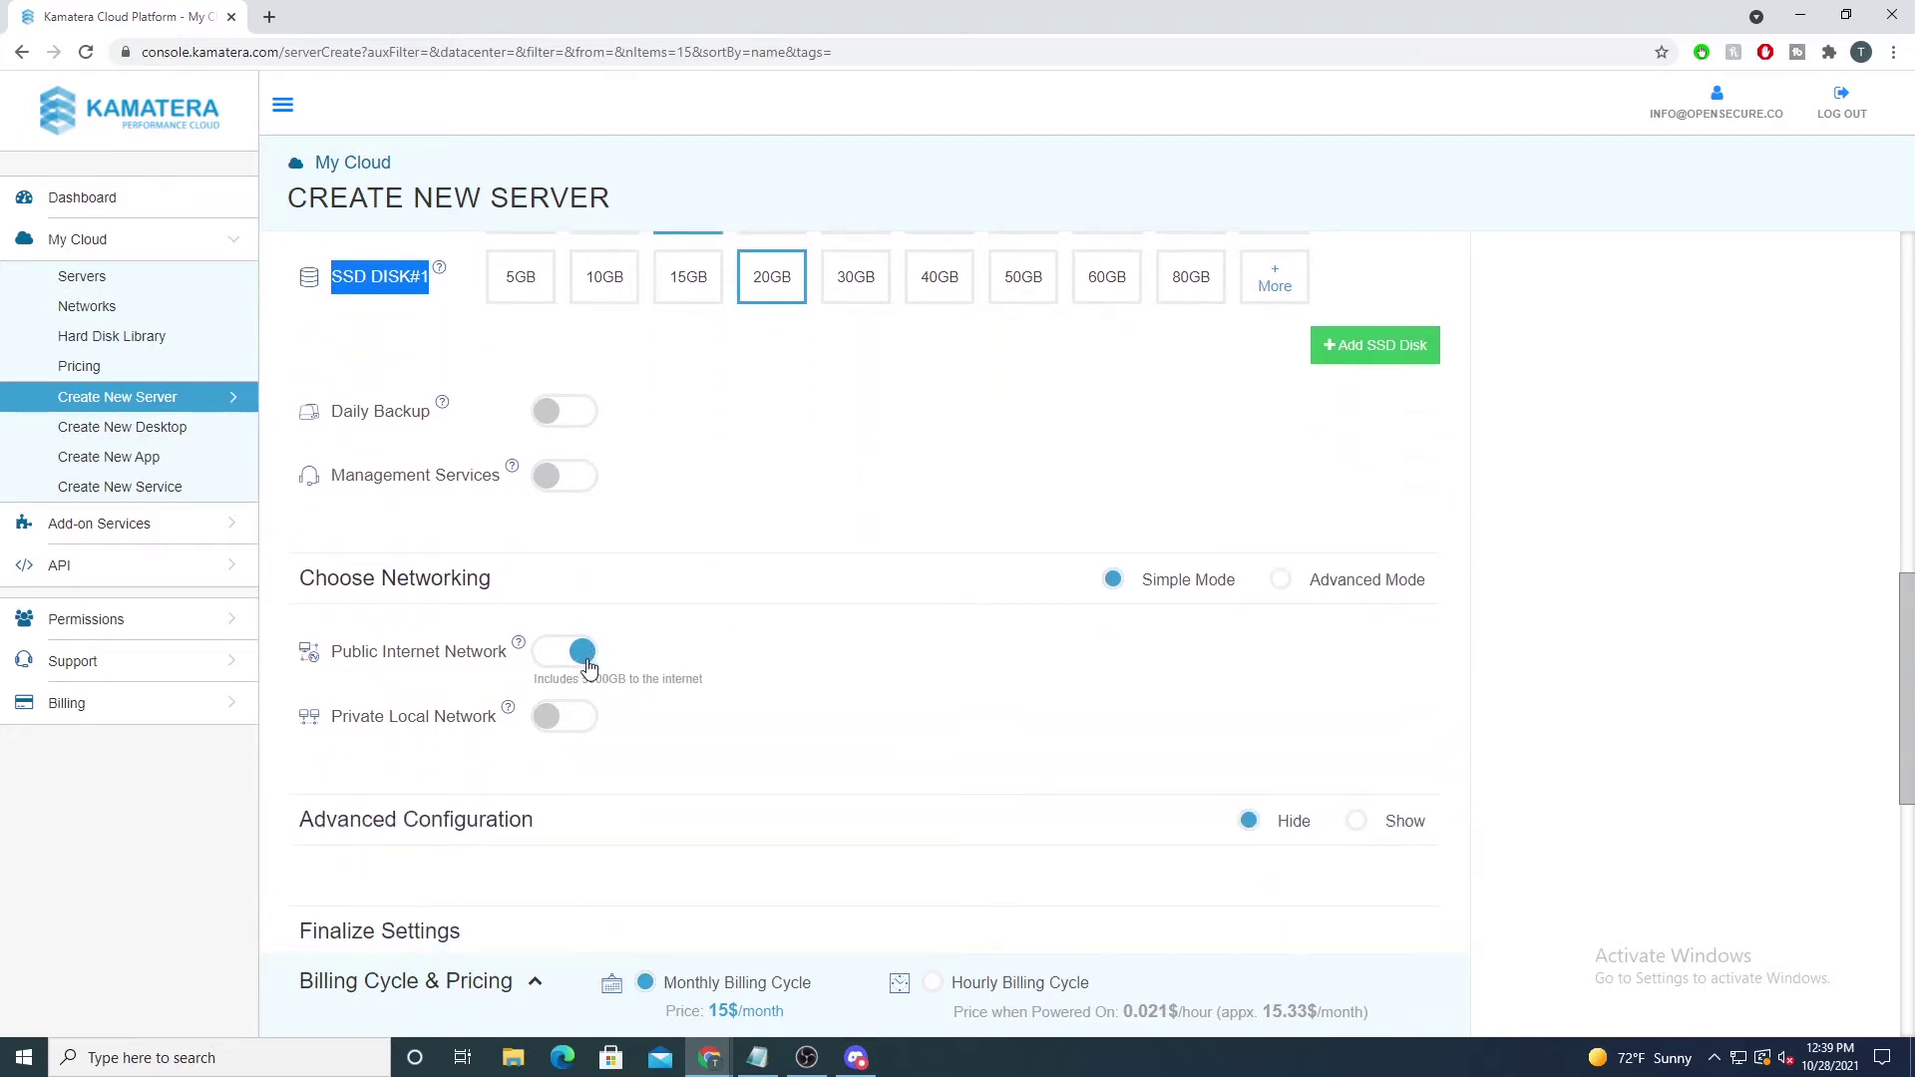
scroll(660, 649, down, 1)
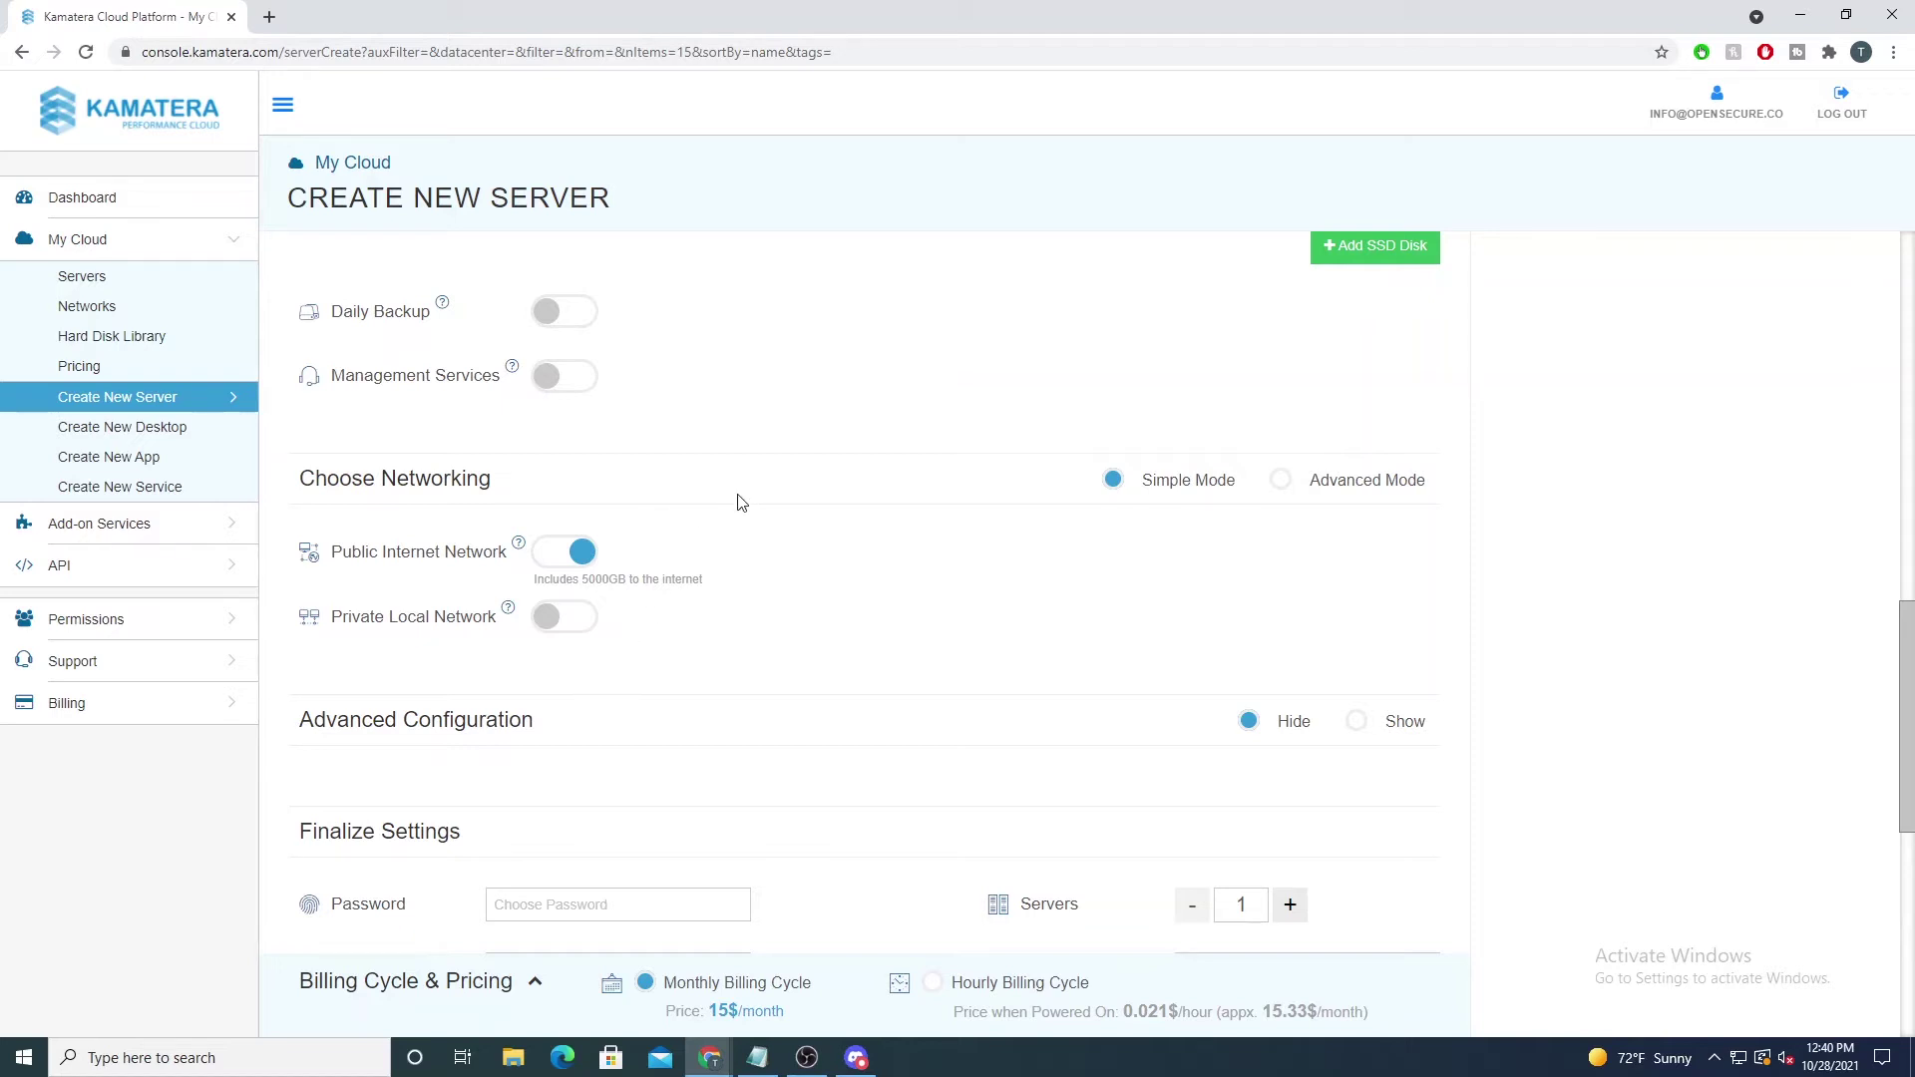
scroll(705, 505, up, 8)
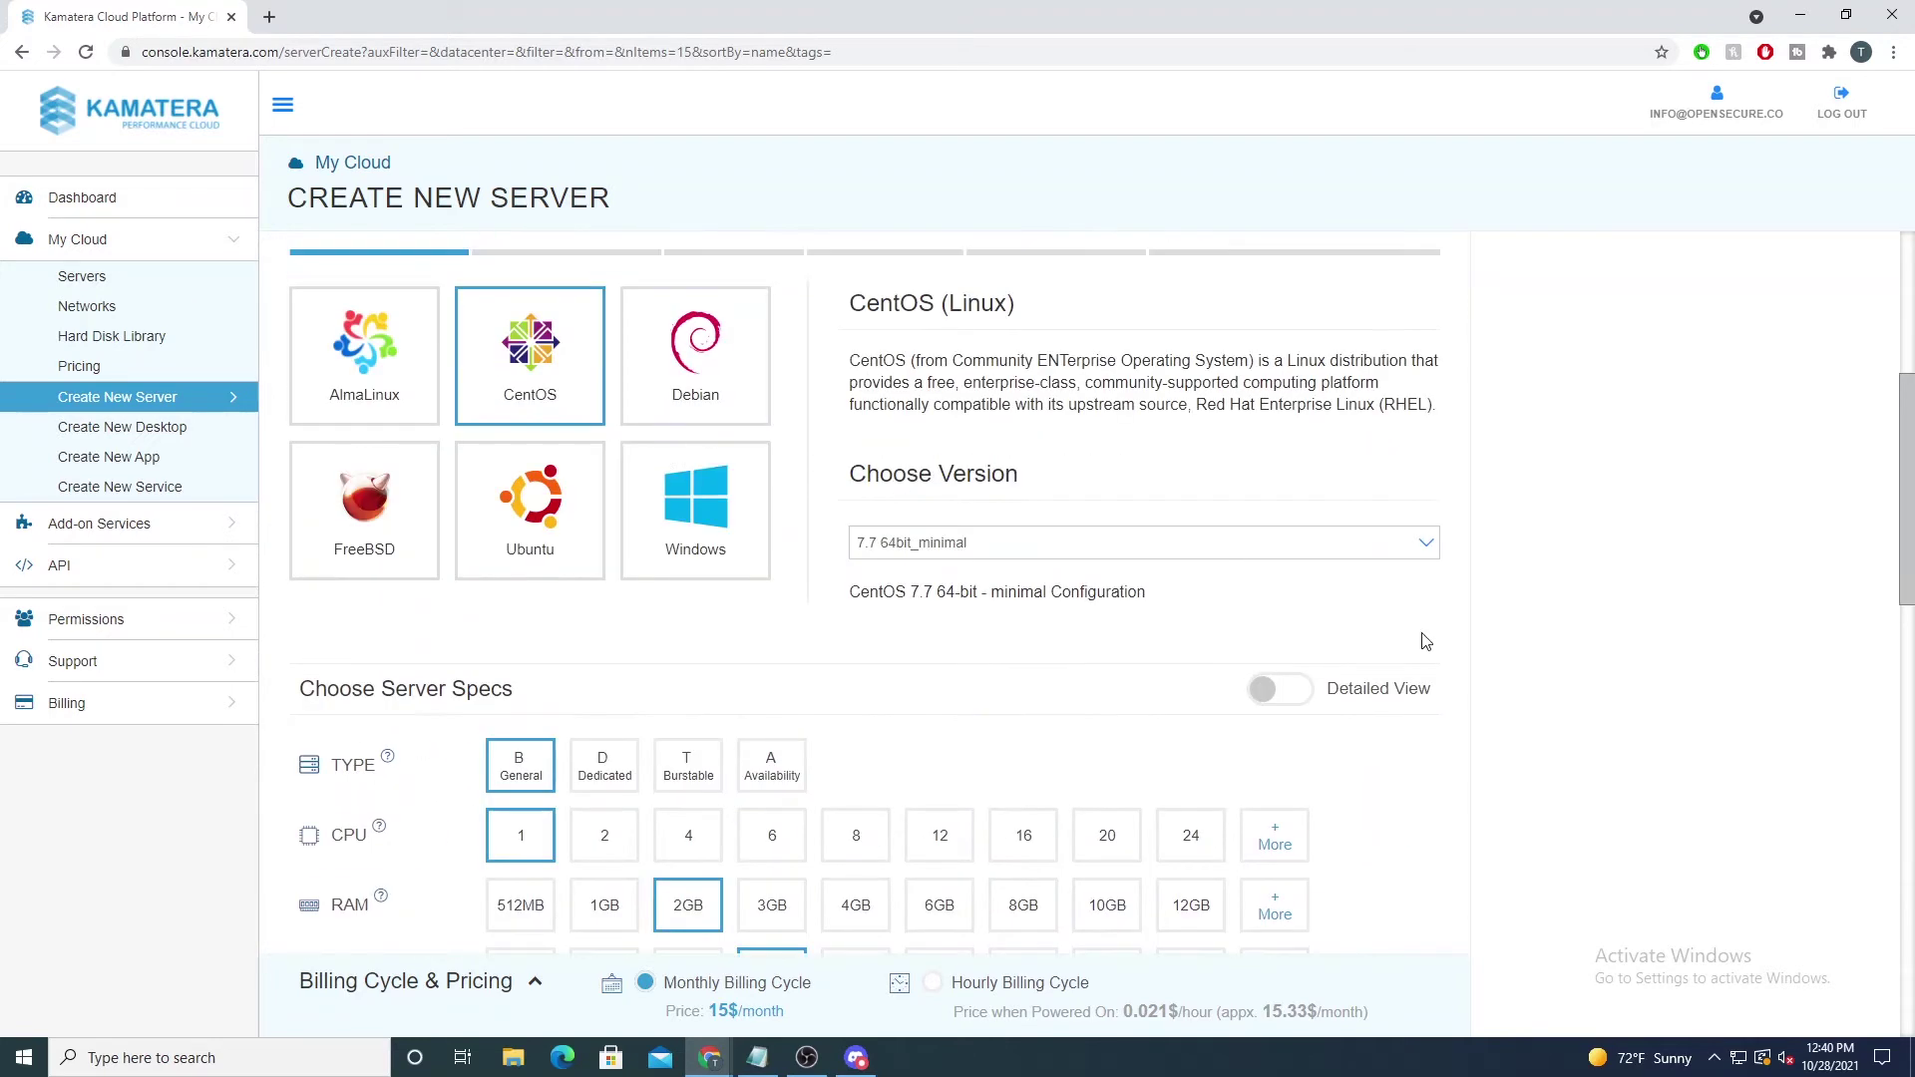
scroll(1157, 564, up, 4)
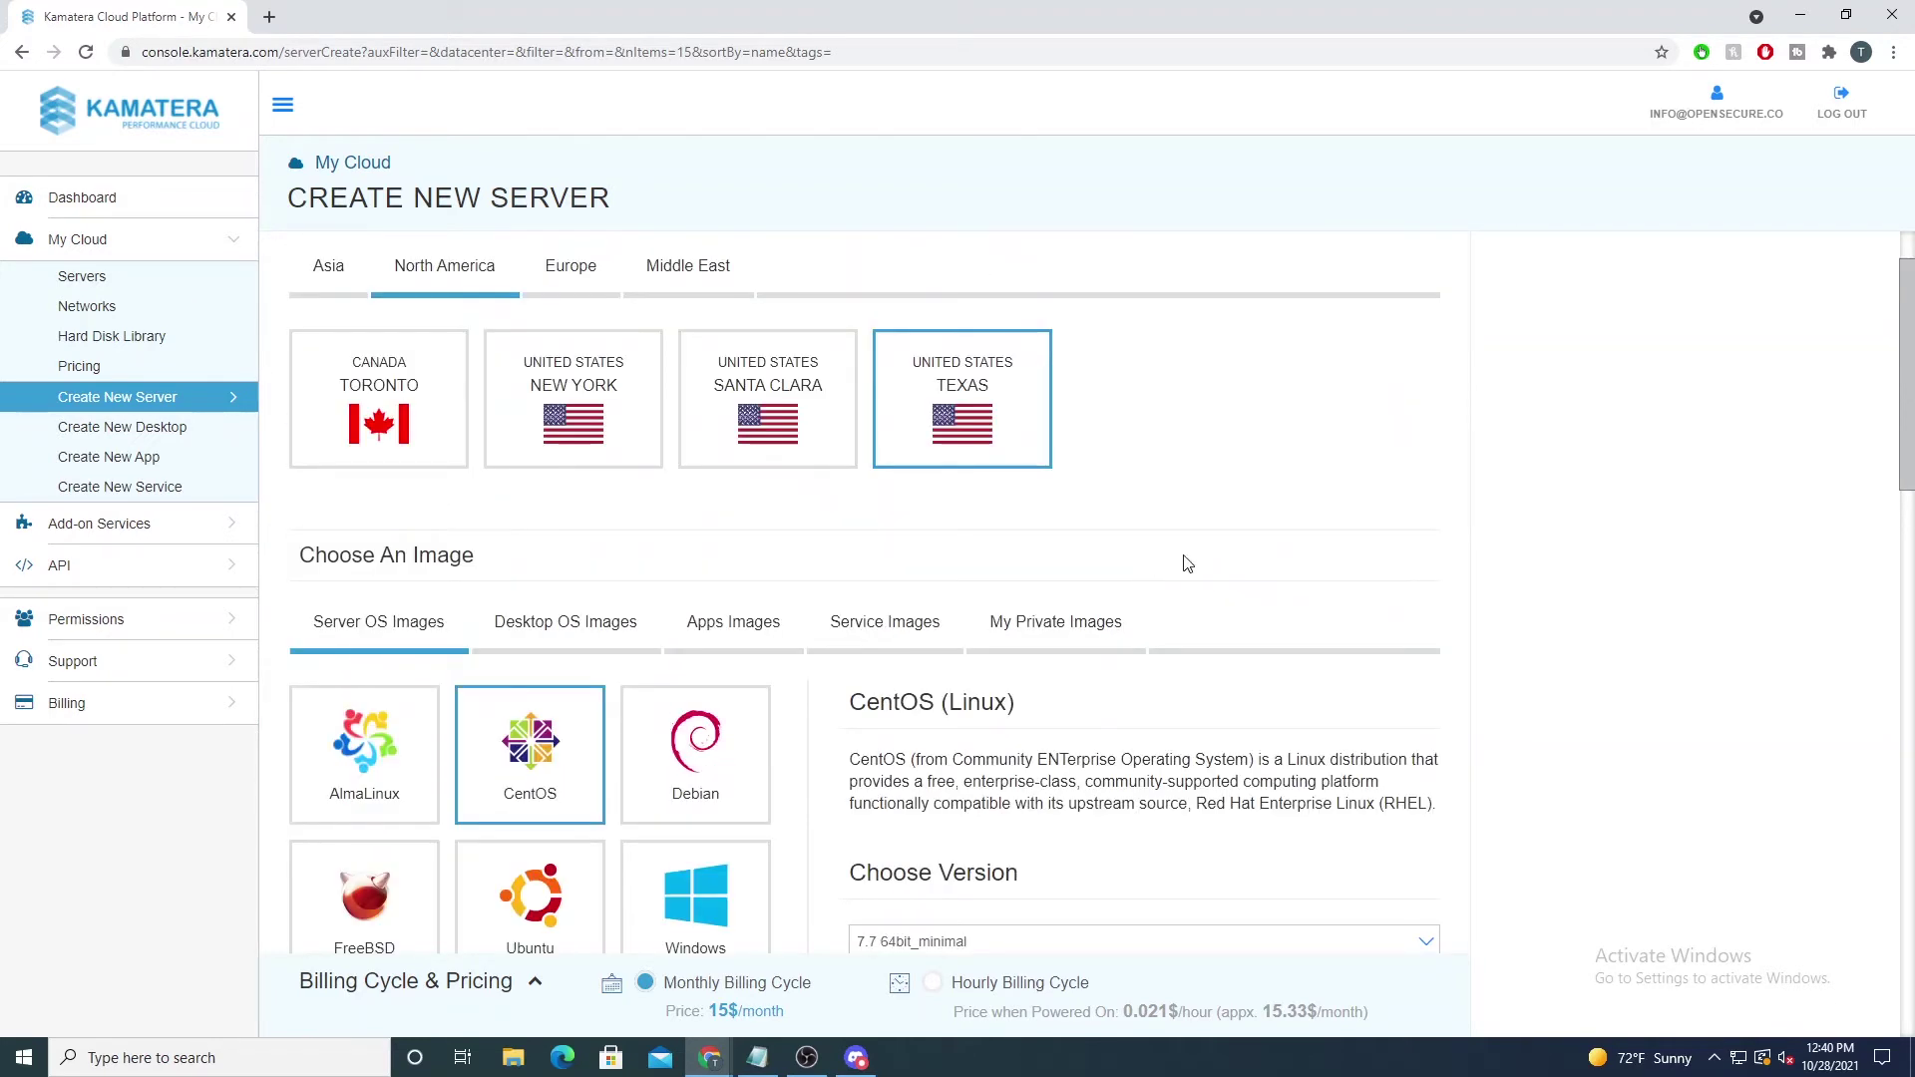
scroll(1187, 565, down, 7)
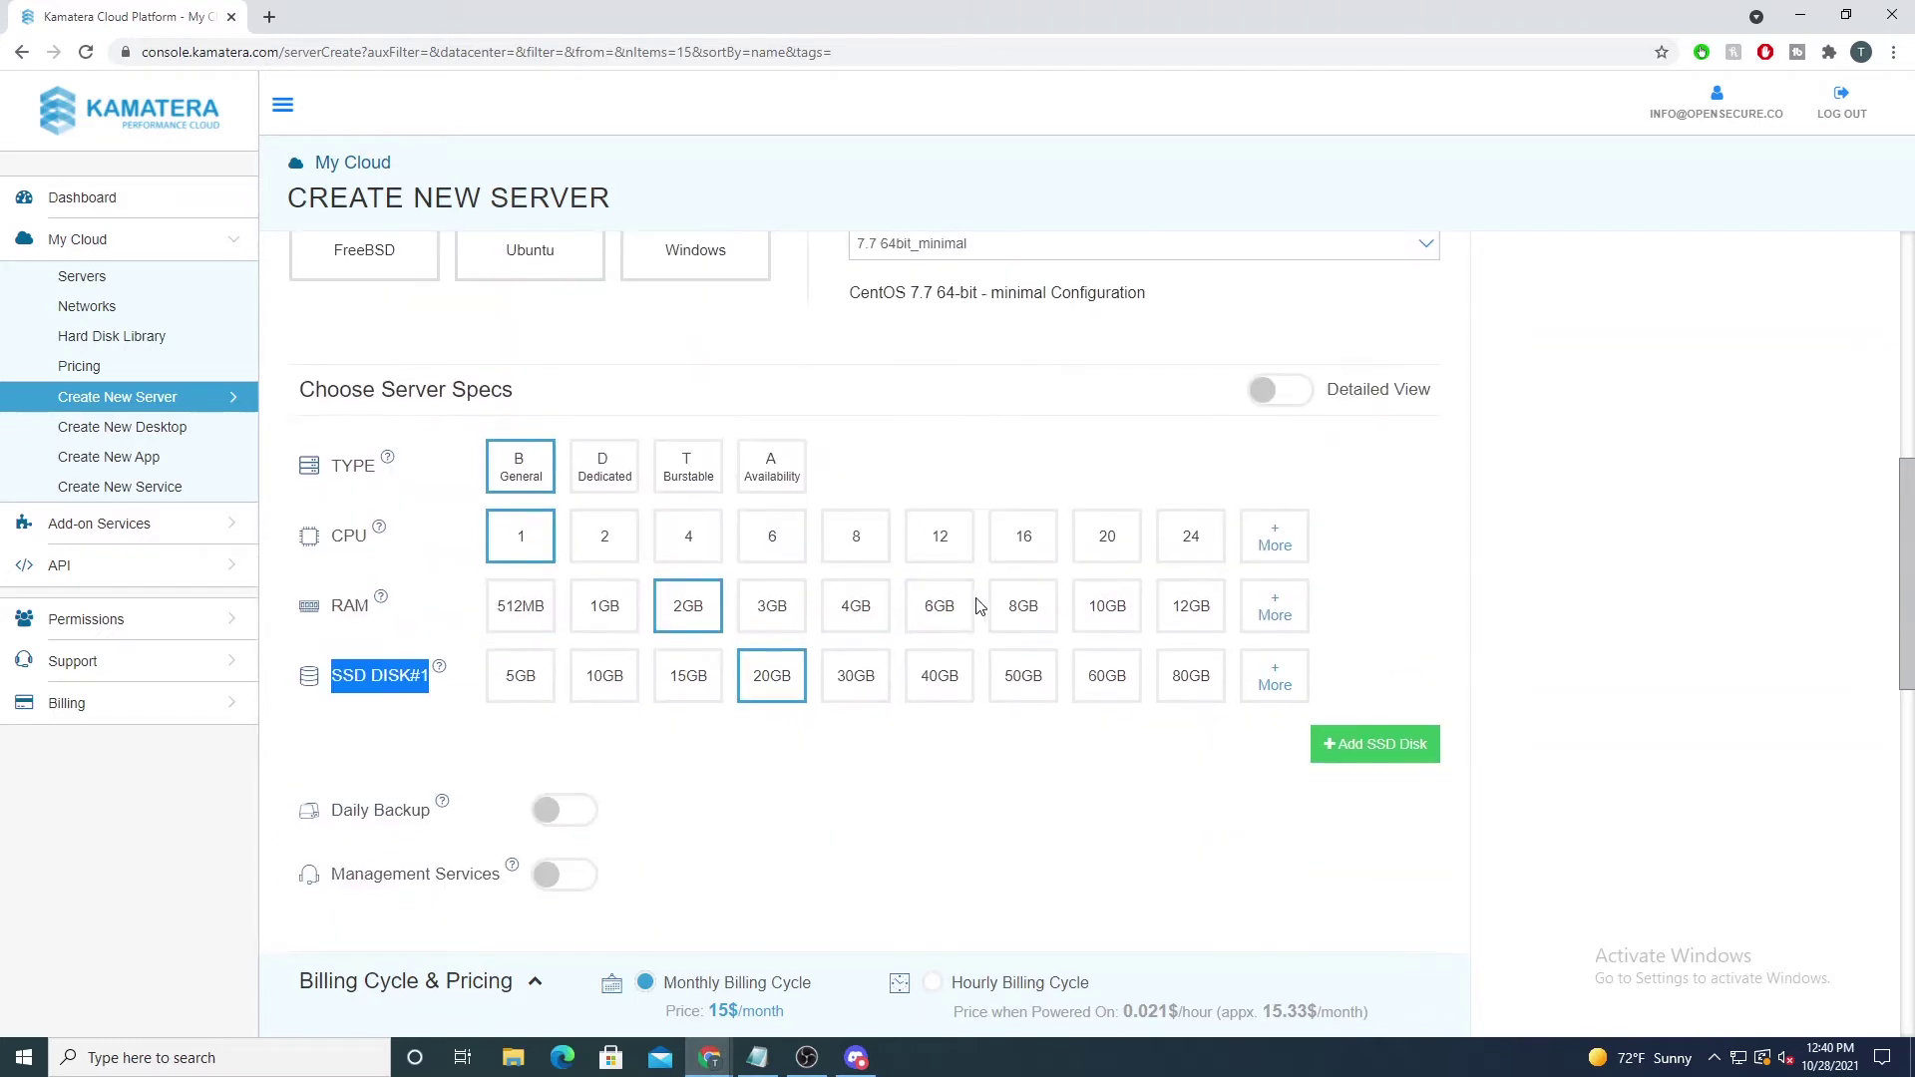
scroll(895, 543, down, 4)
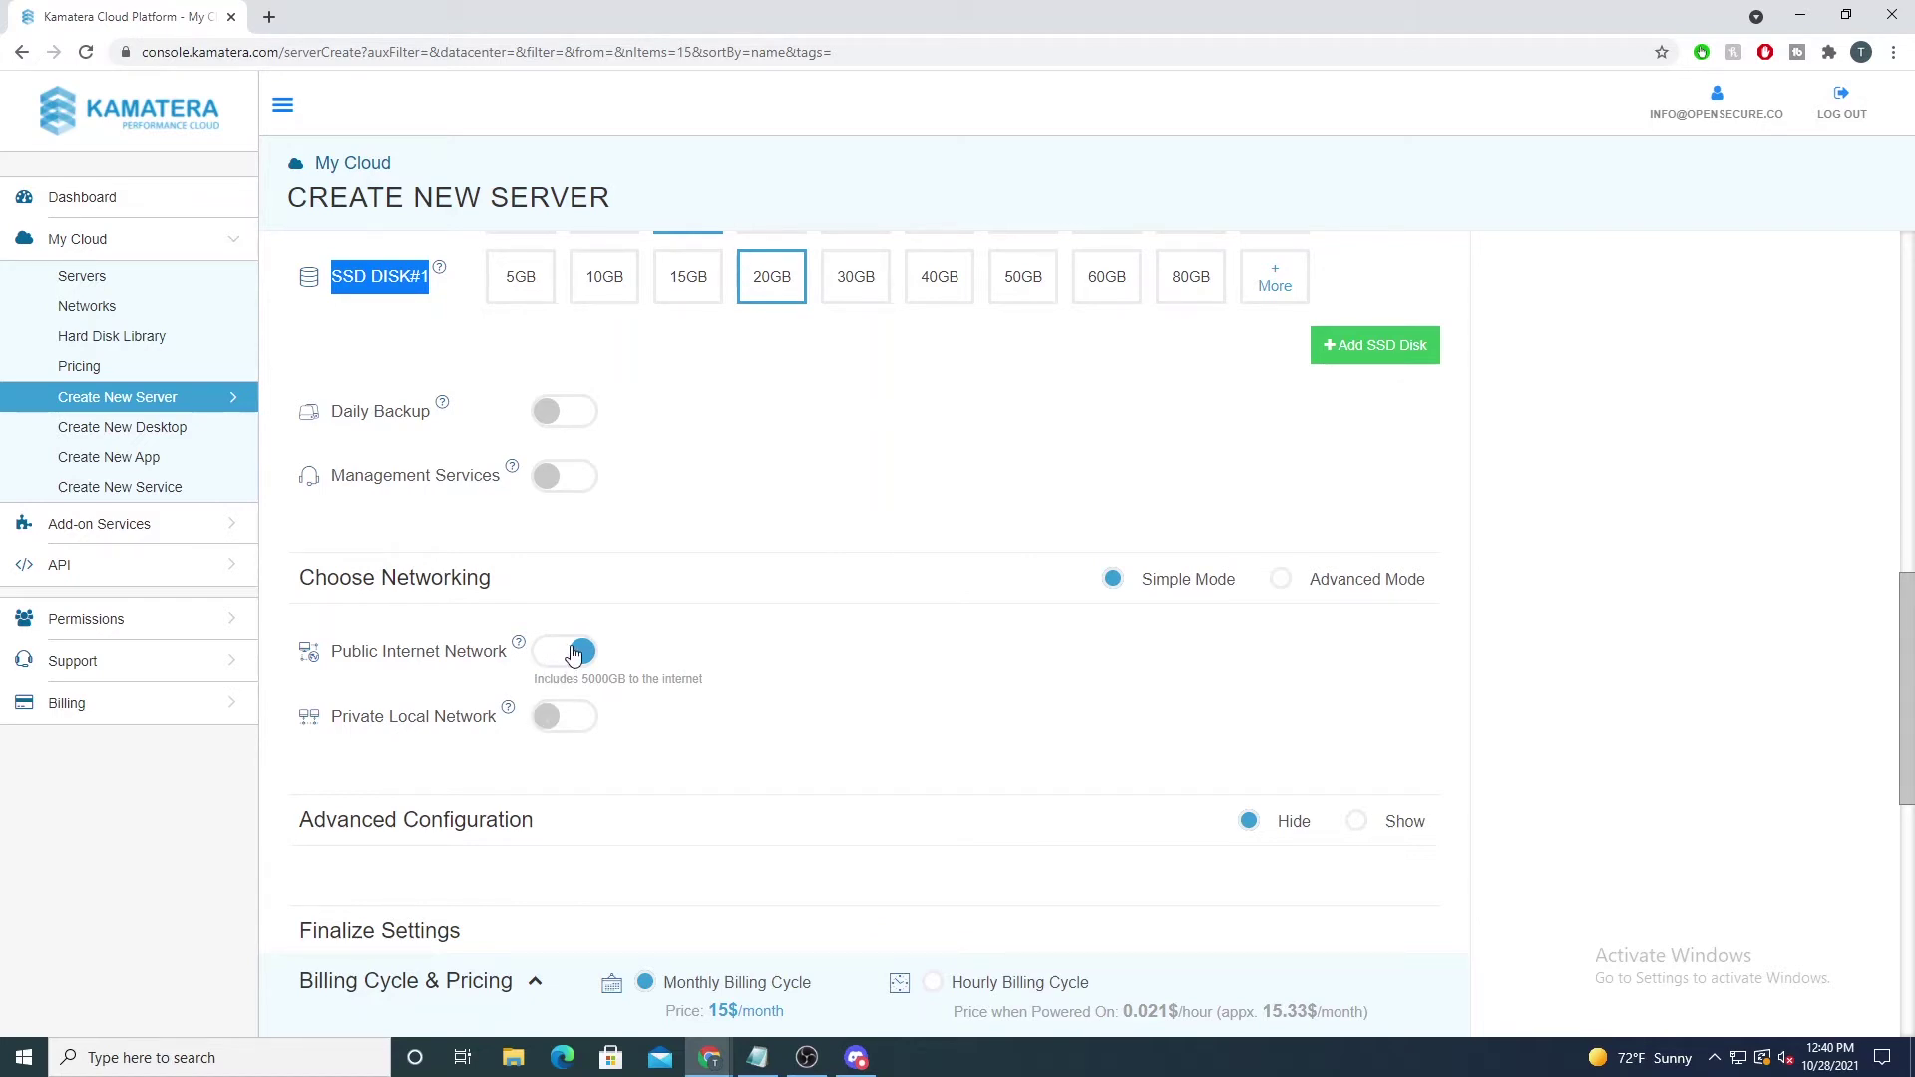
scroll(628, 628, down, 3)
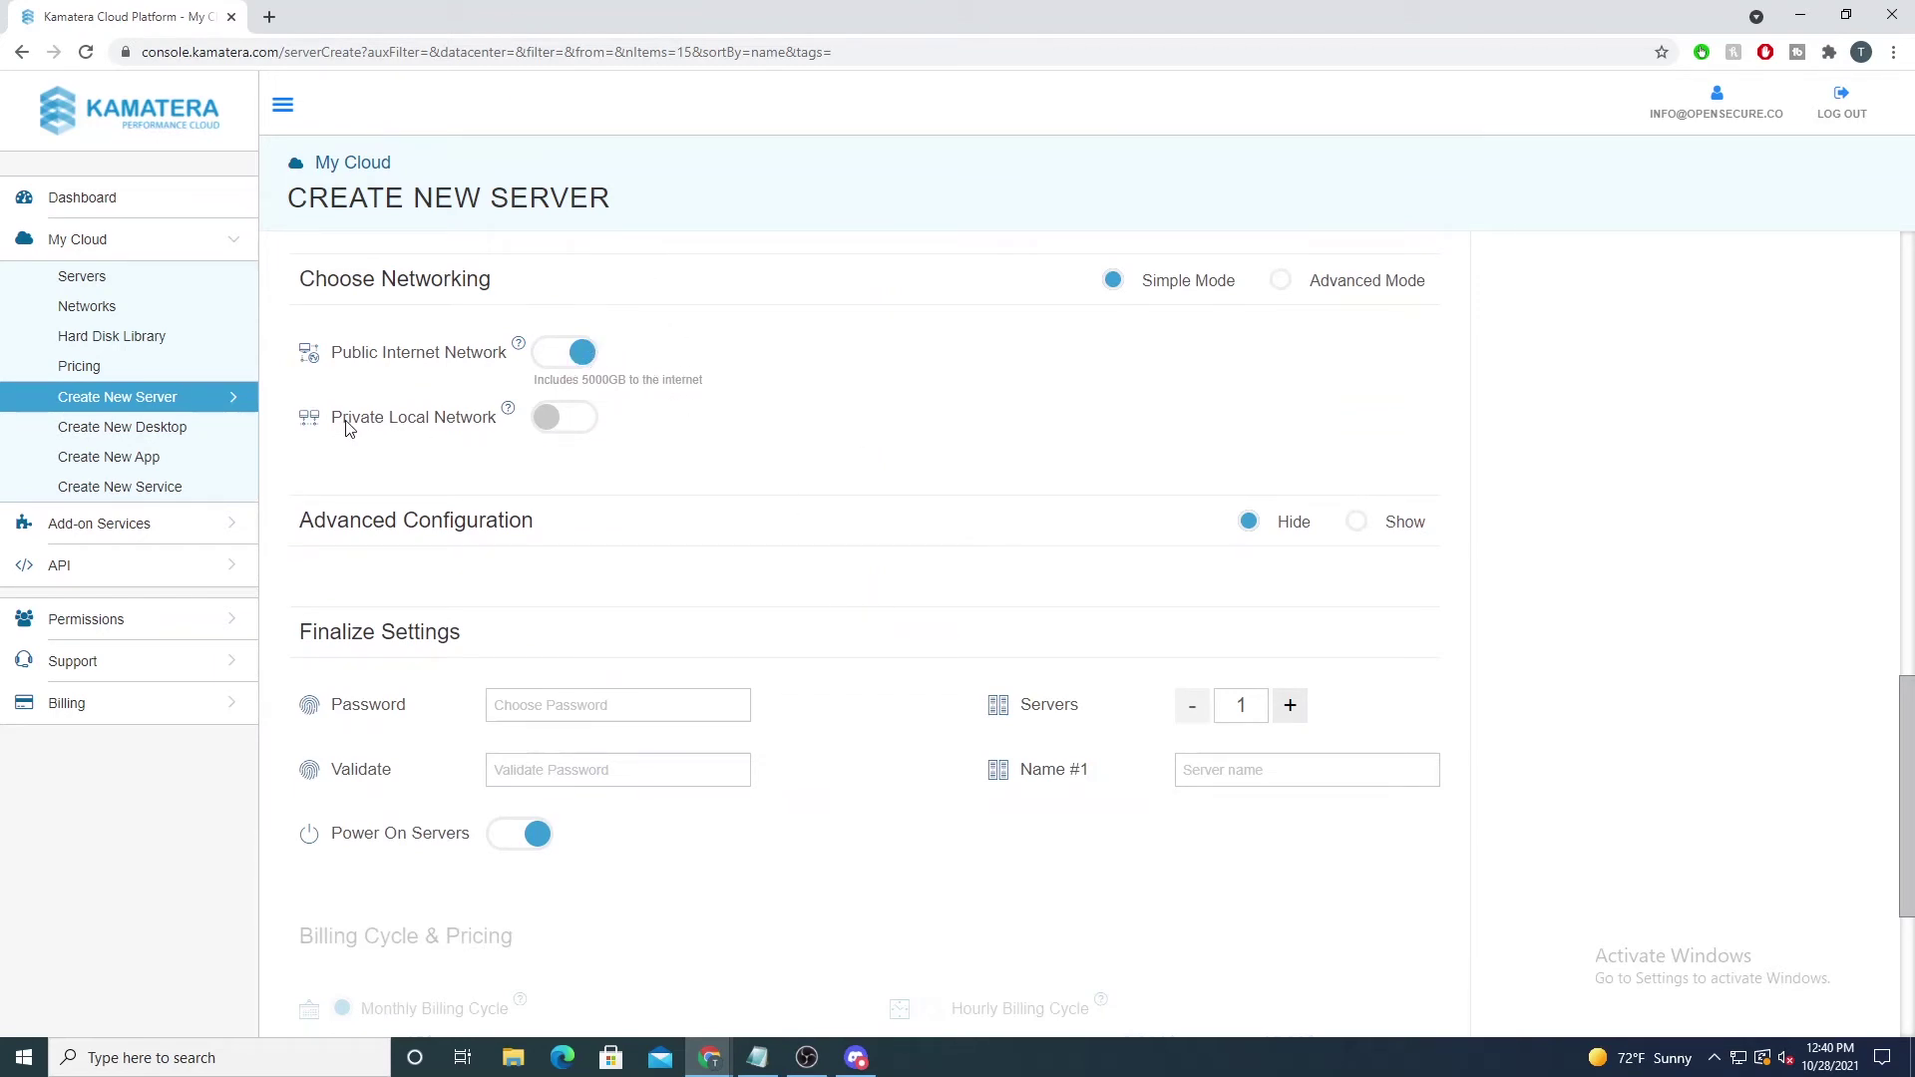
Step: Enter the server password and confirm it in the Validate field
drag(347, 421, 489, 441)
click(506, 444)
click(572, 715)
text(K)
key(Tab)
text(K)
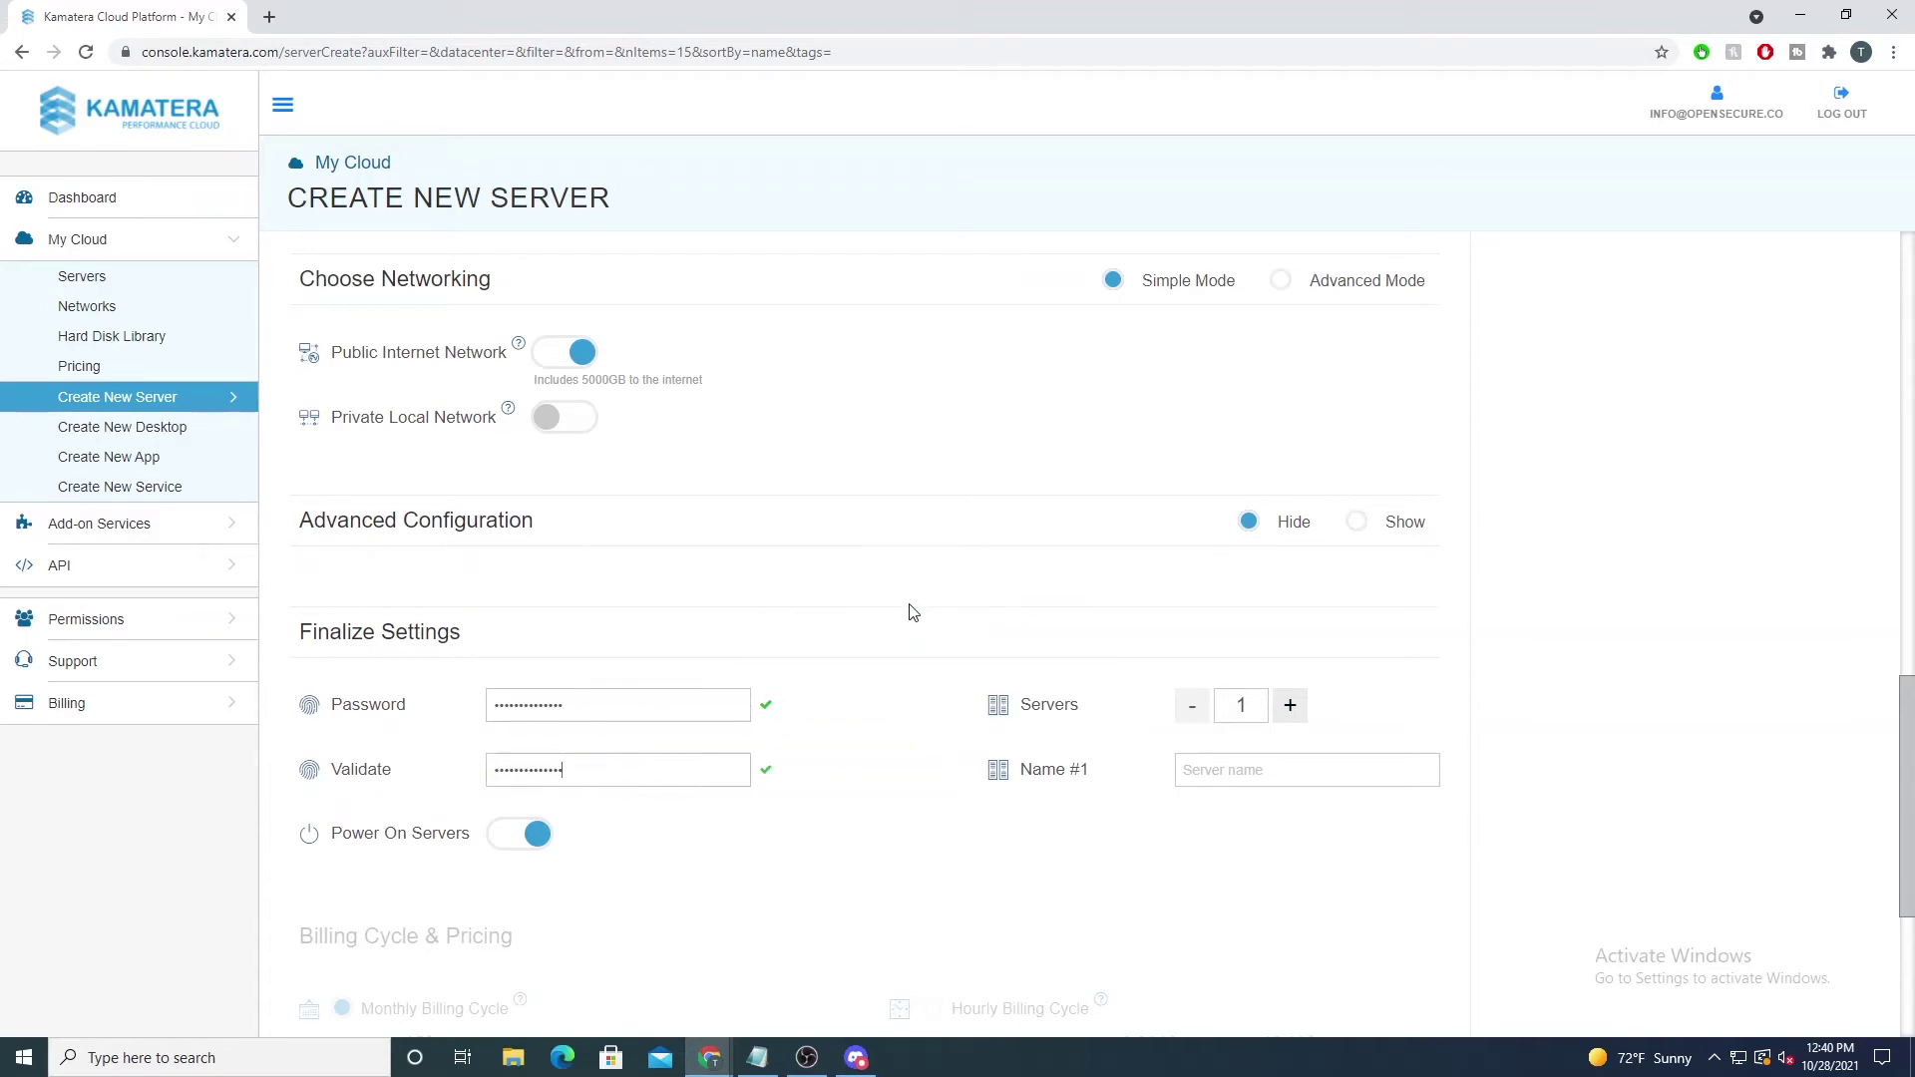
Step: Keep the server count at one and name the server pleasesubscribe
scroll(894, 606, down, 2)
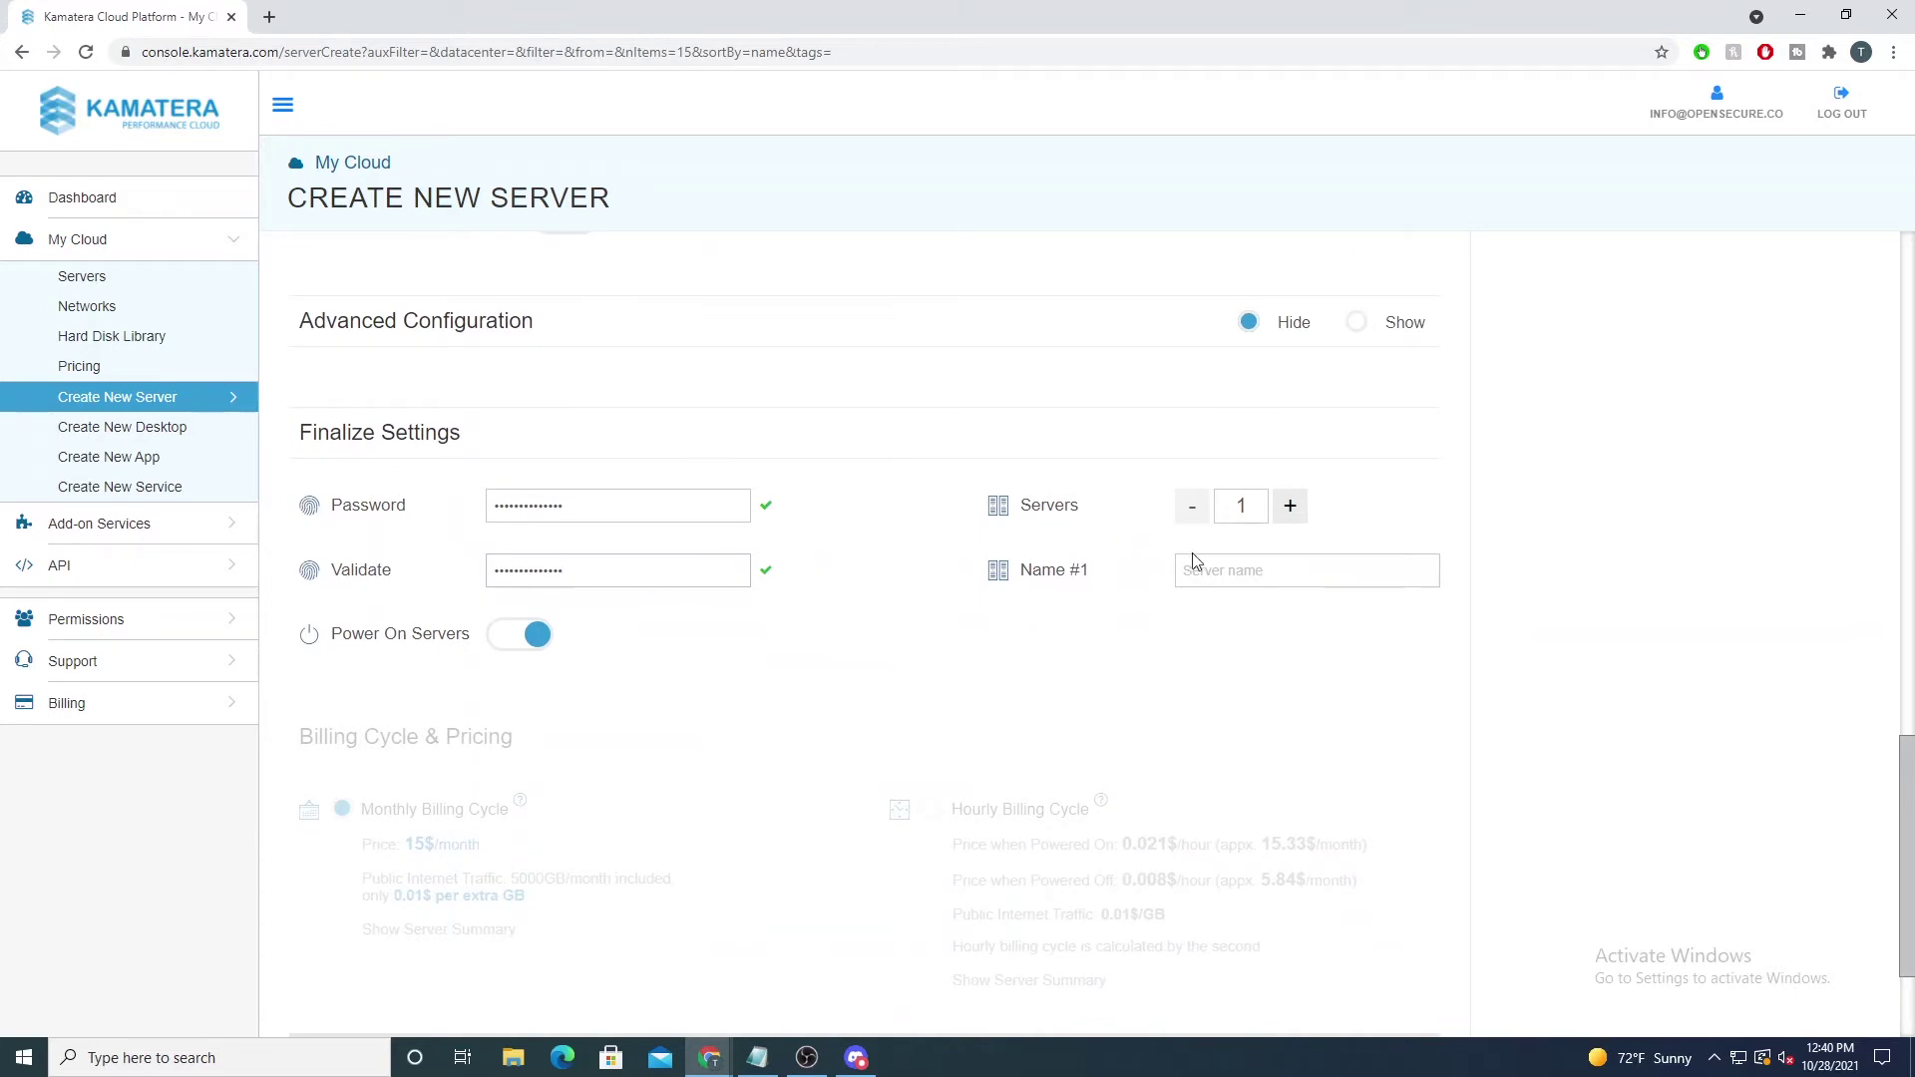
click(1290, 510)
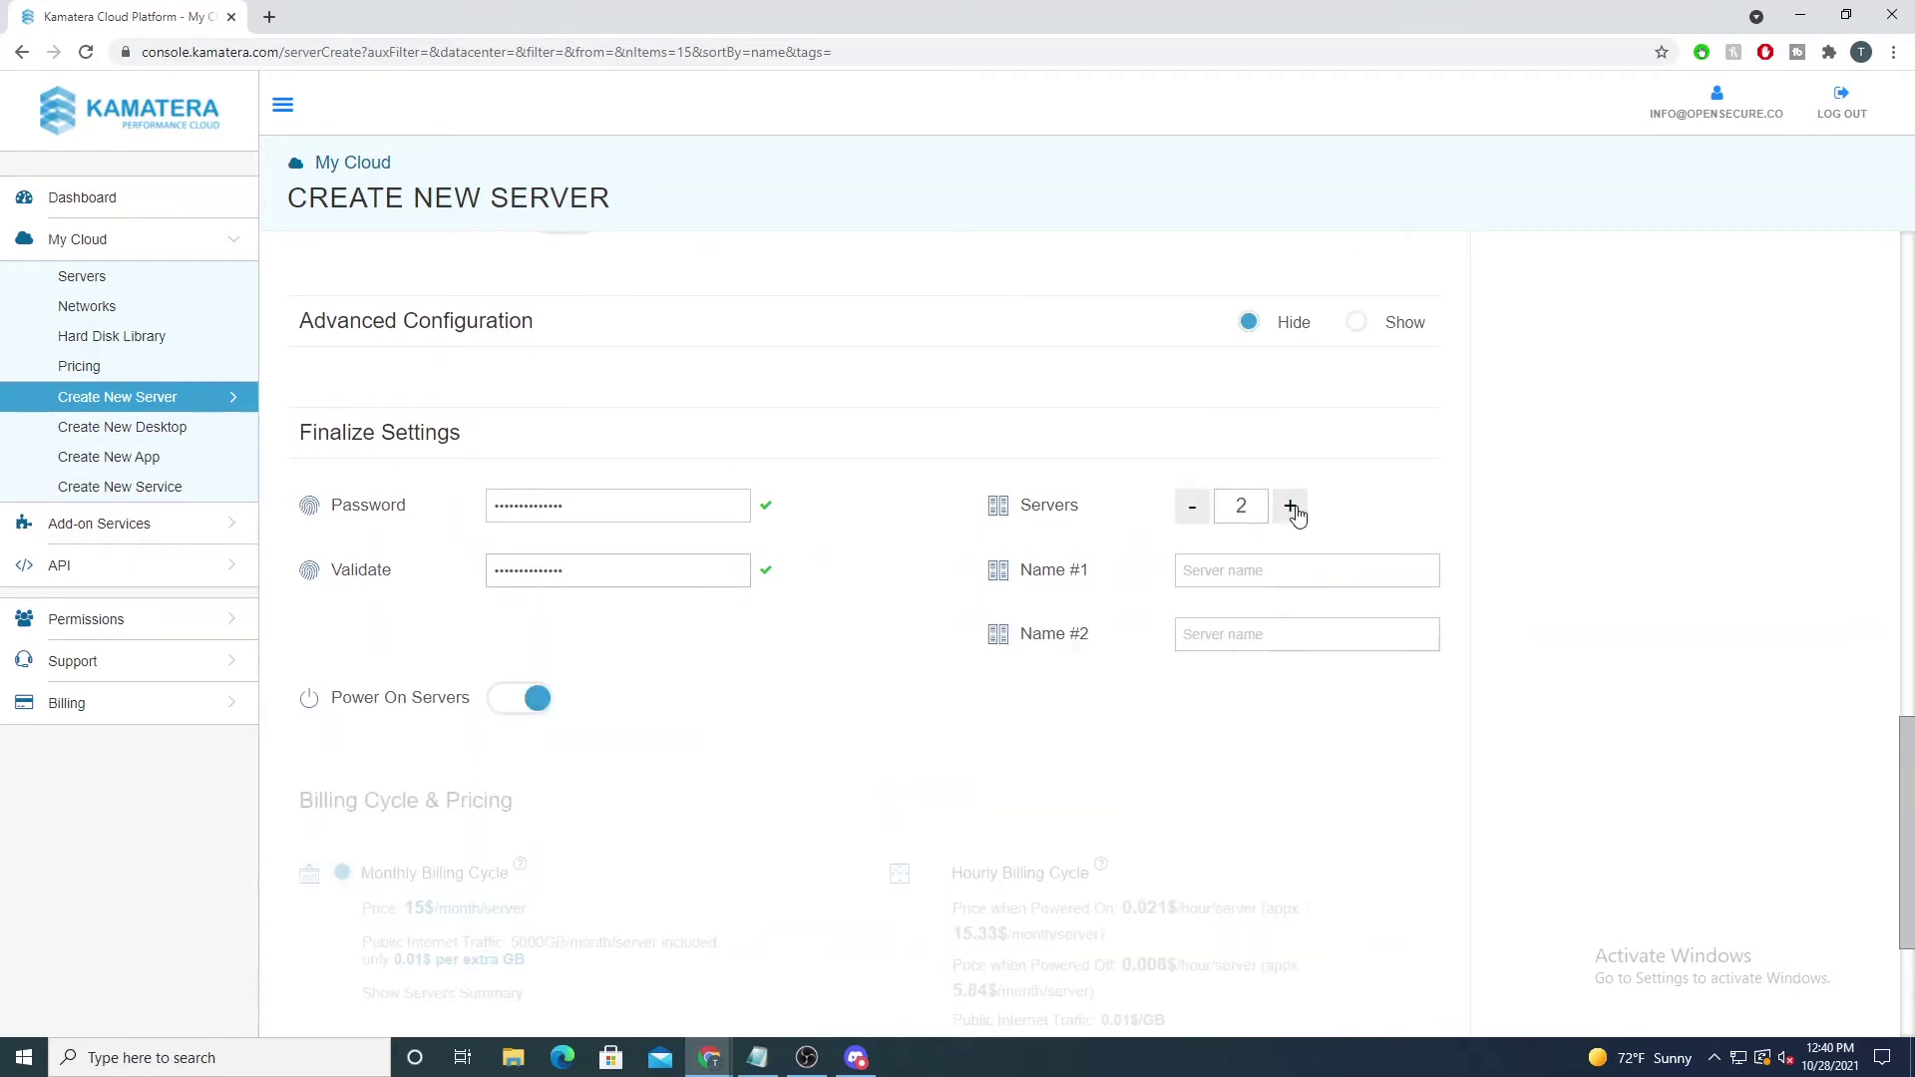
click(1203, 518)
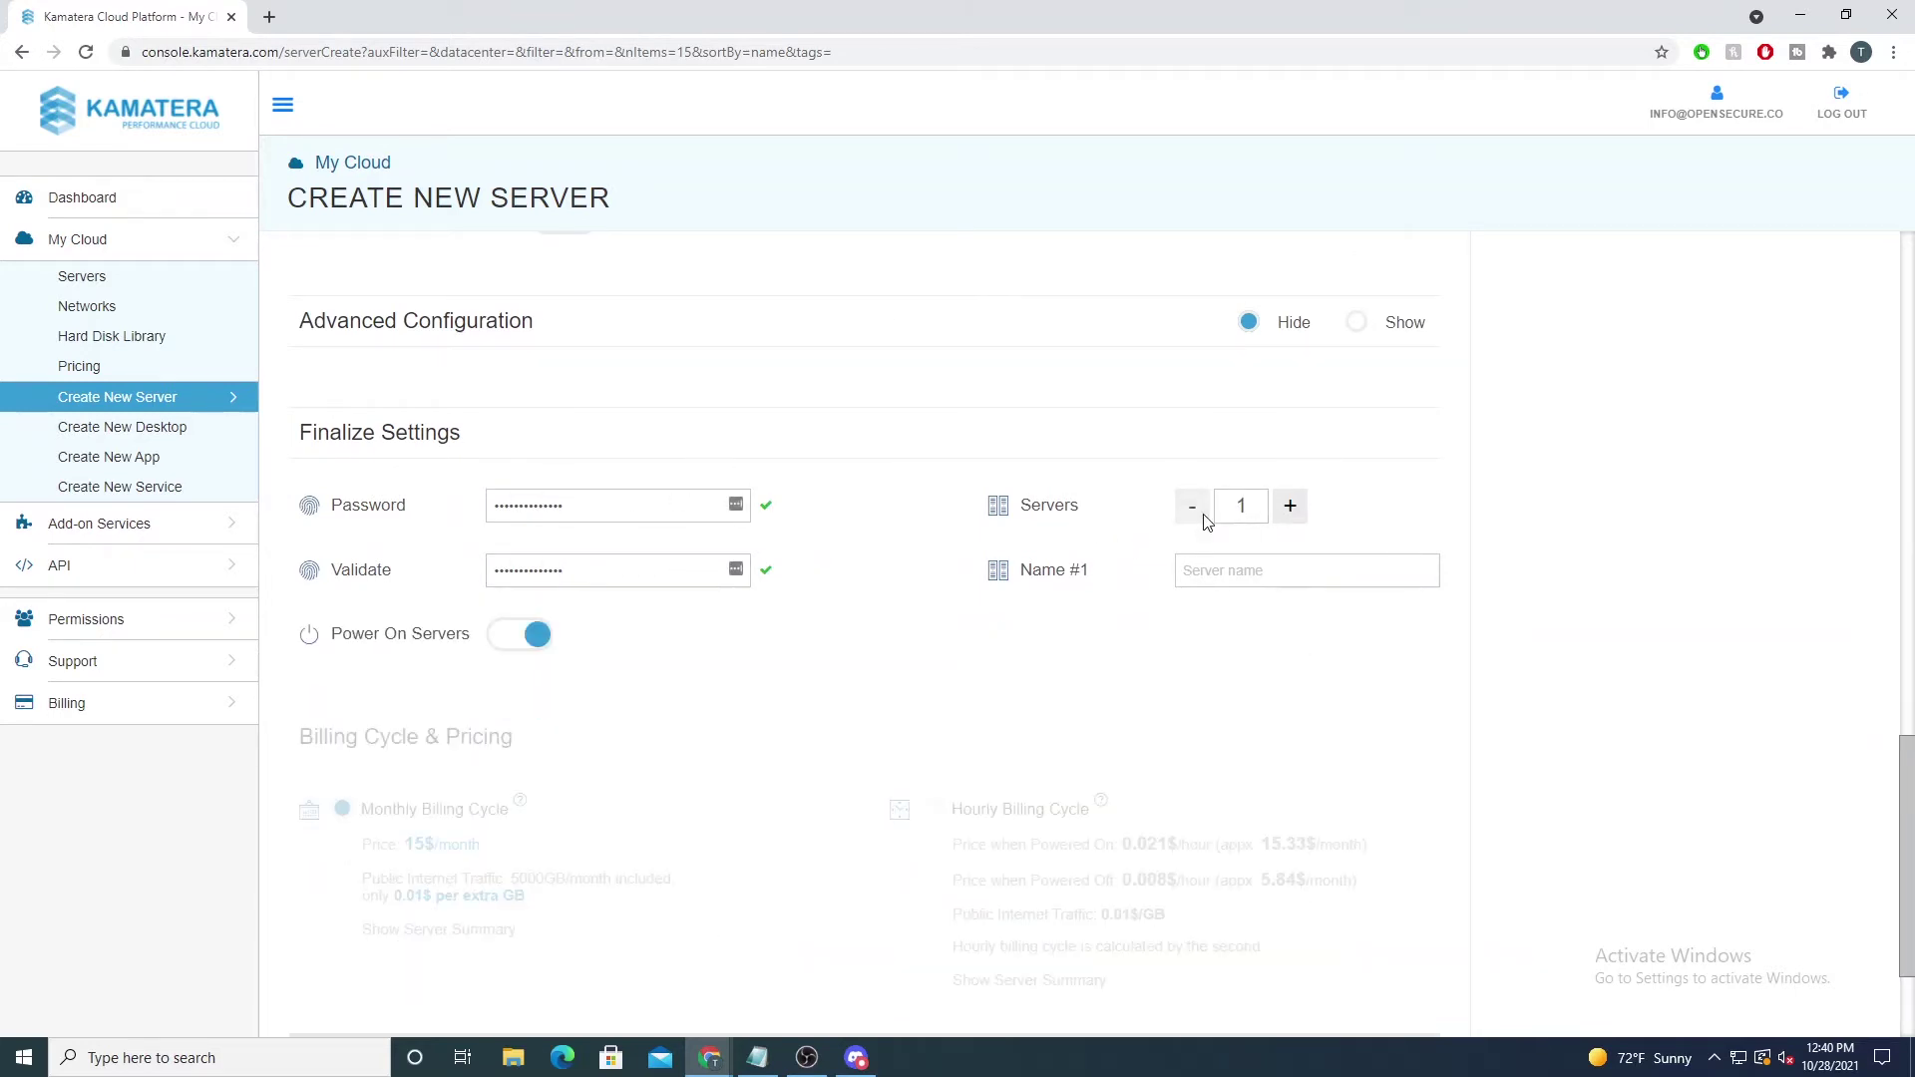
click(1239, 567)
text(please)
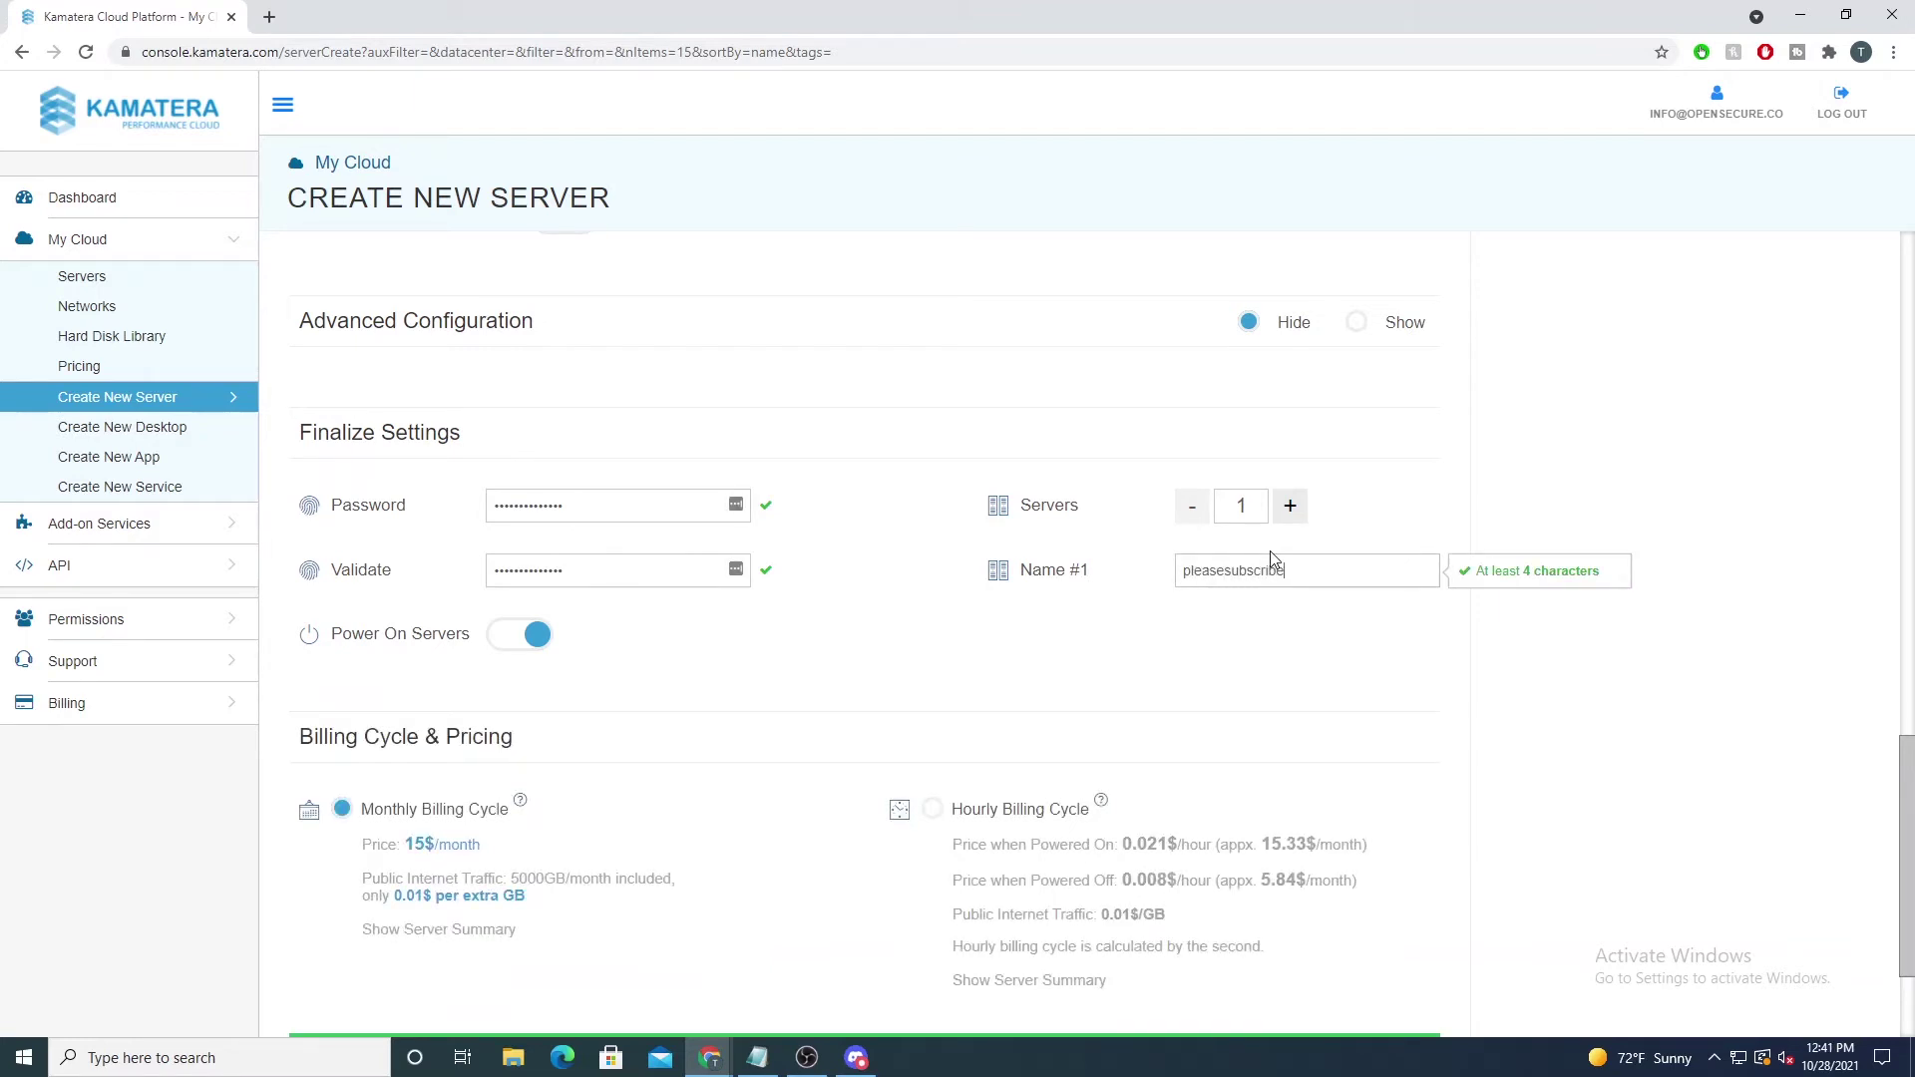
text(subscribe)
scroll(663, 695, down, 1)
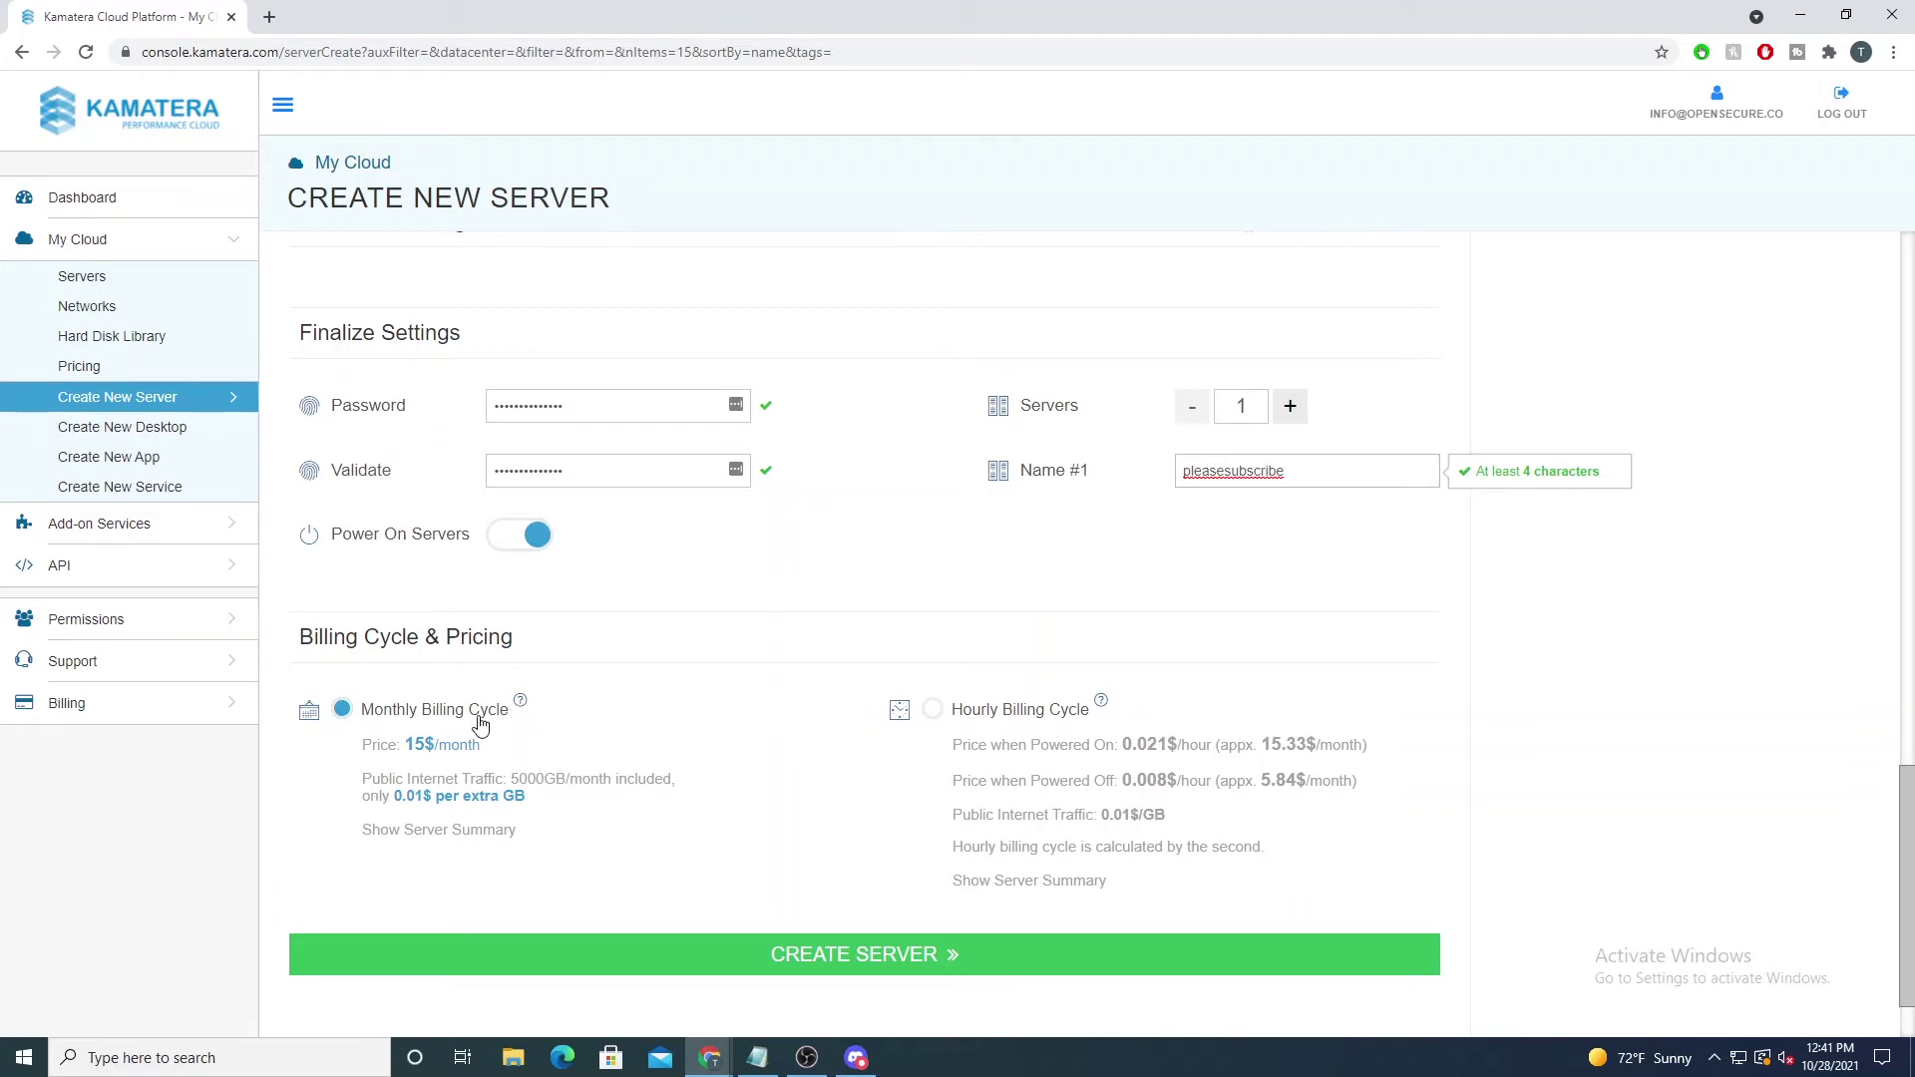
drag(405, 748, 501, 763)
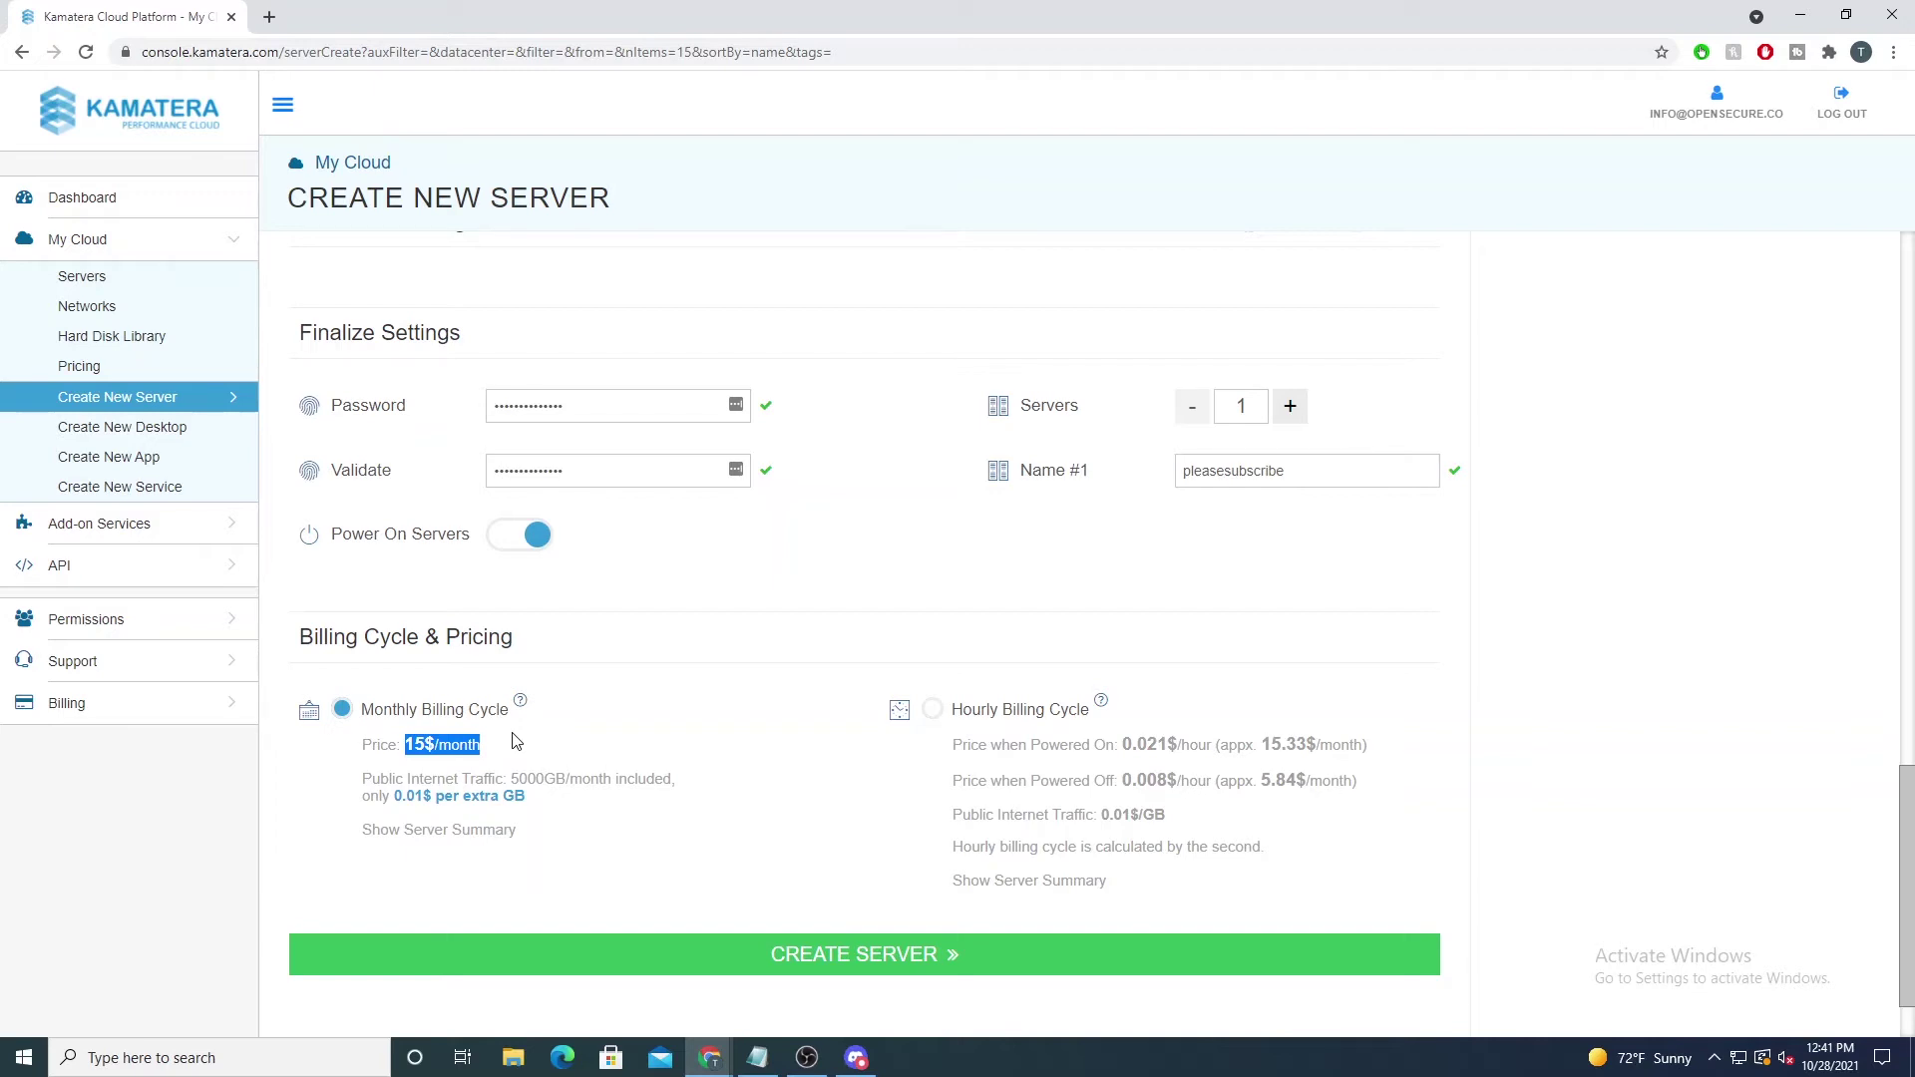
Step: Choose Hourly billing for pleasesubscribe and submit it with CREATE SERVER
click(952, 715)
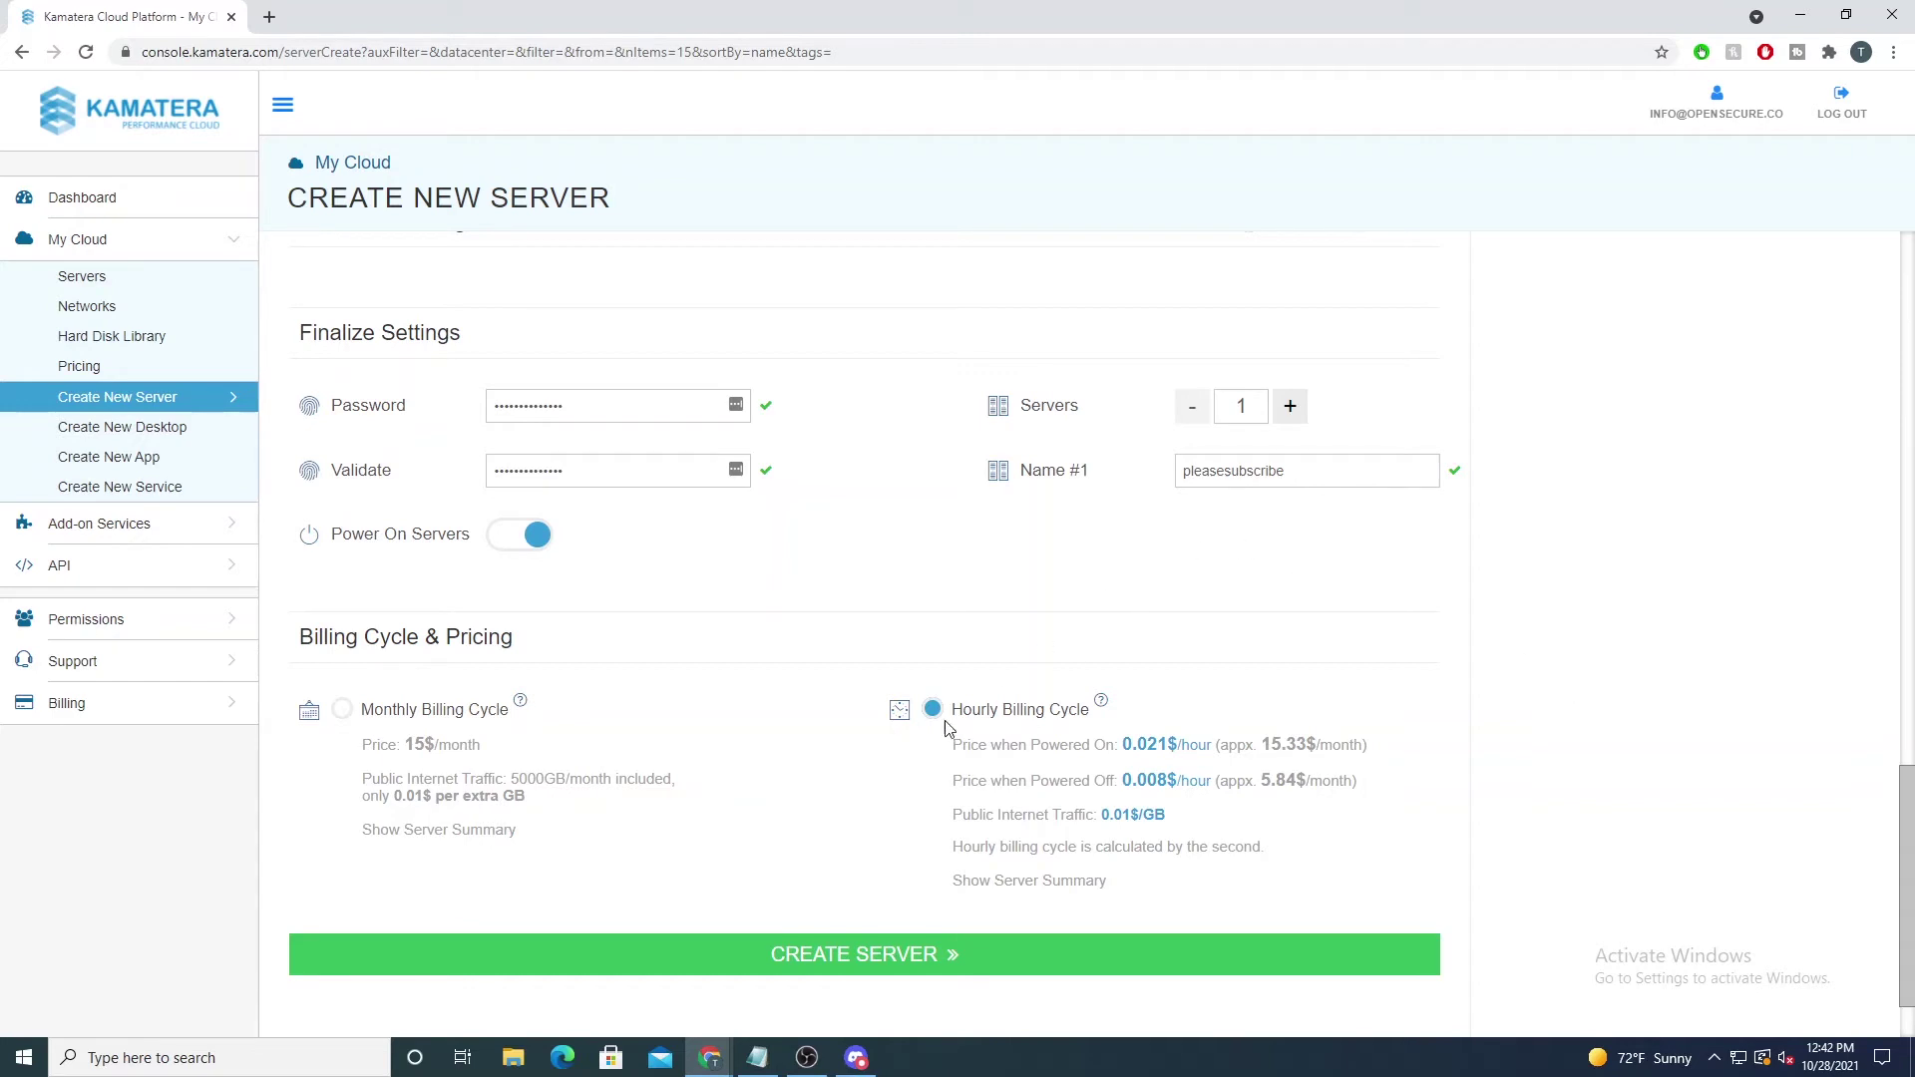
click(891, 955)
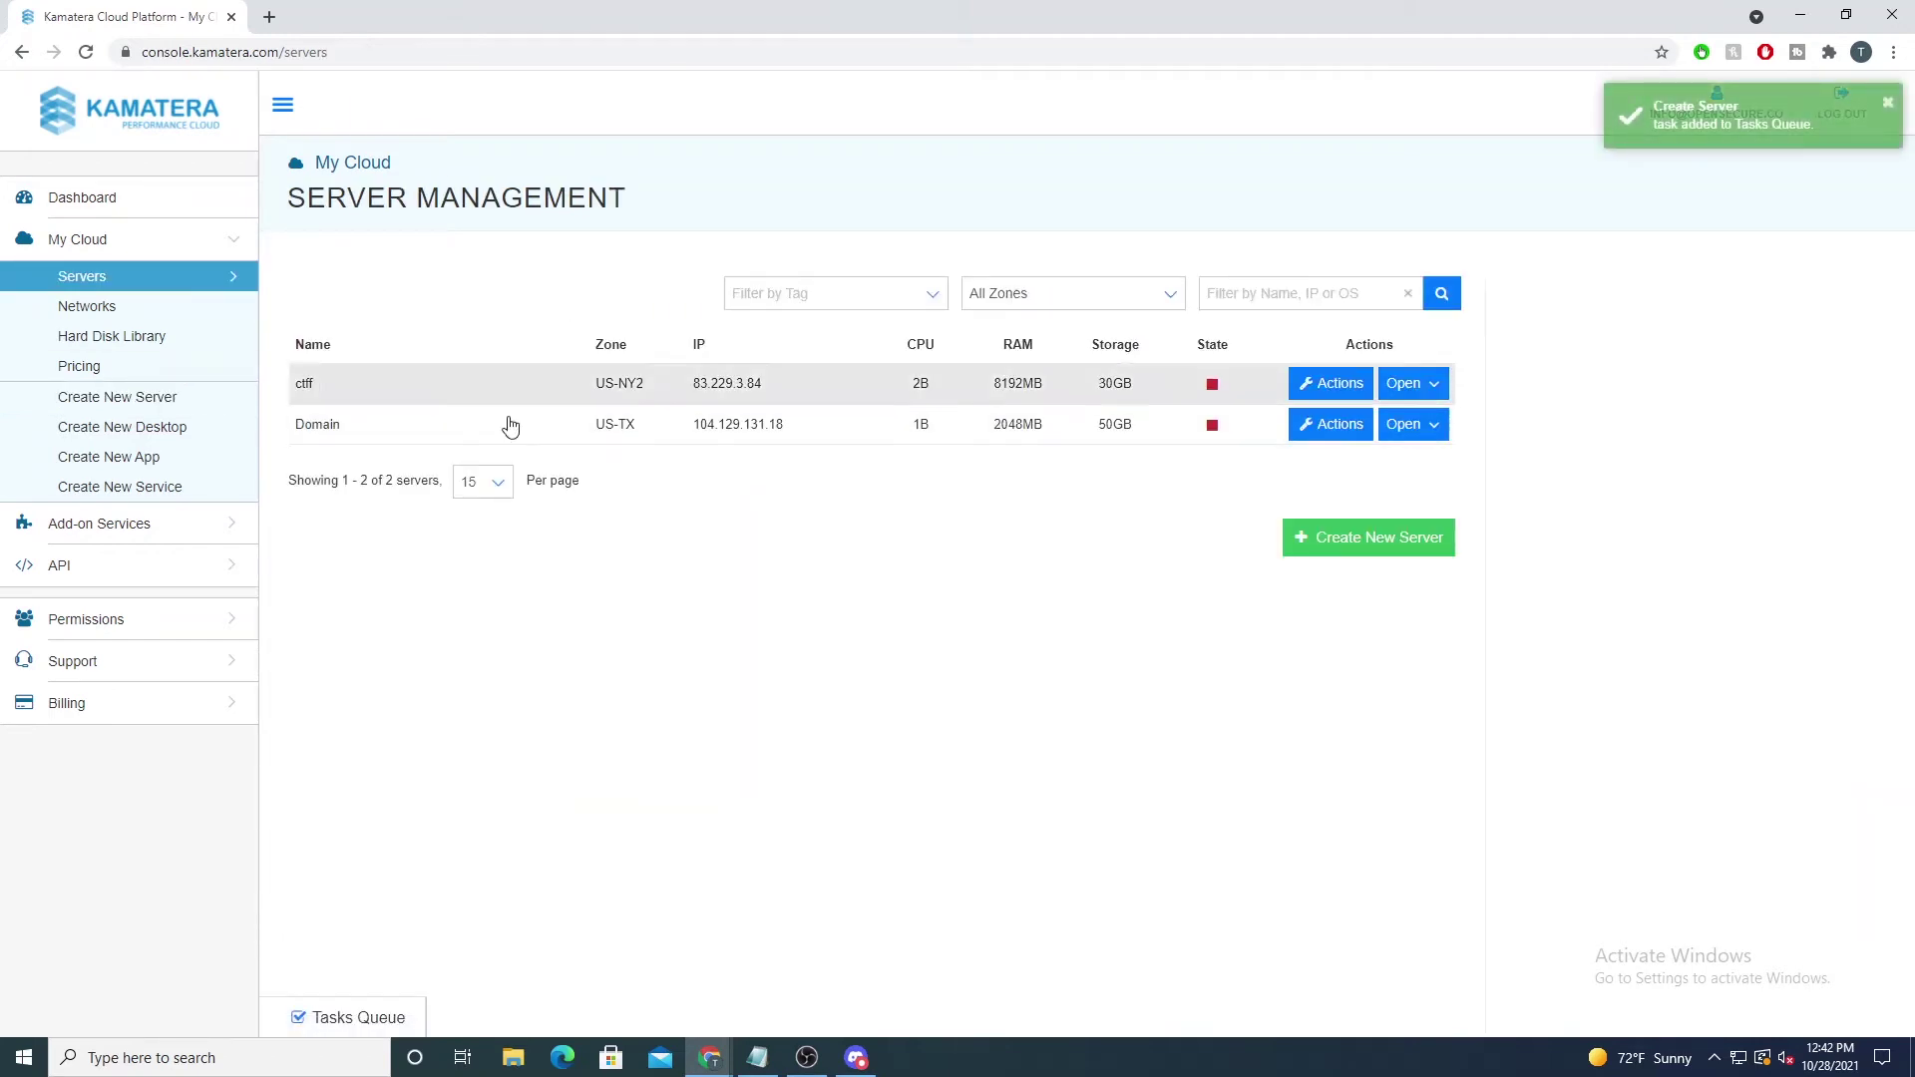
Step: Expand the Tasks Queue to check progress, then begin another Create New Server
click(325, 1022)
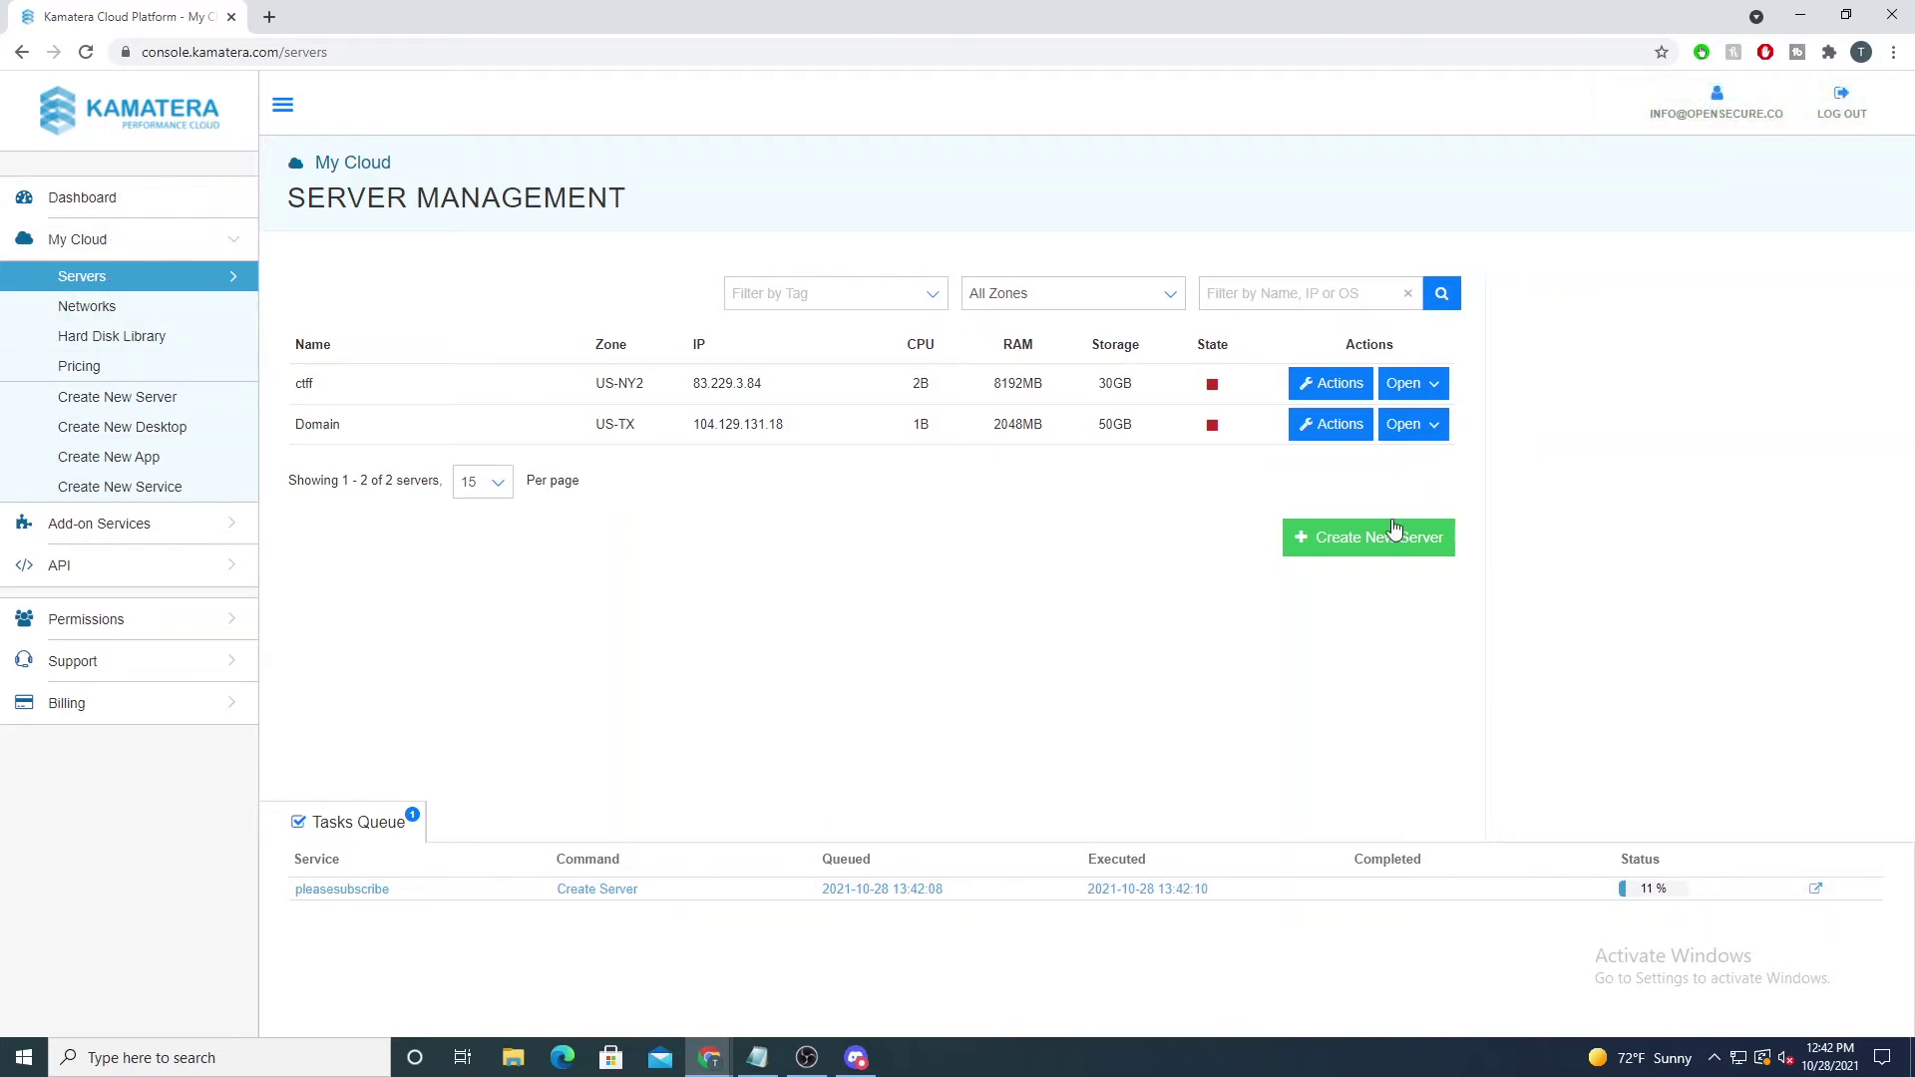
click(1376, 550)
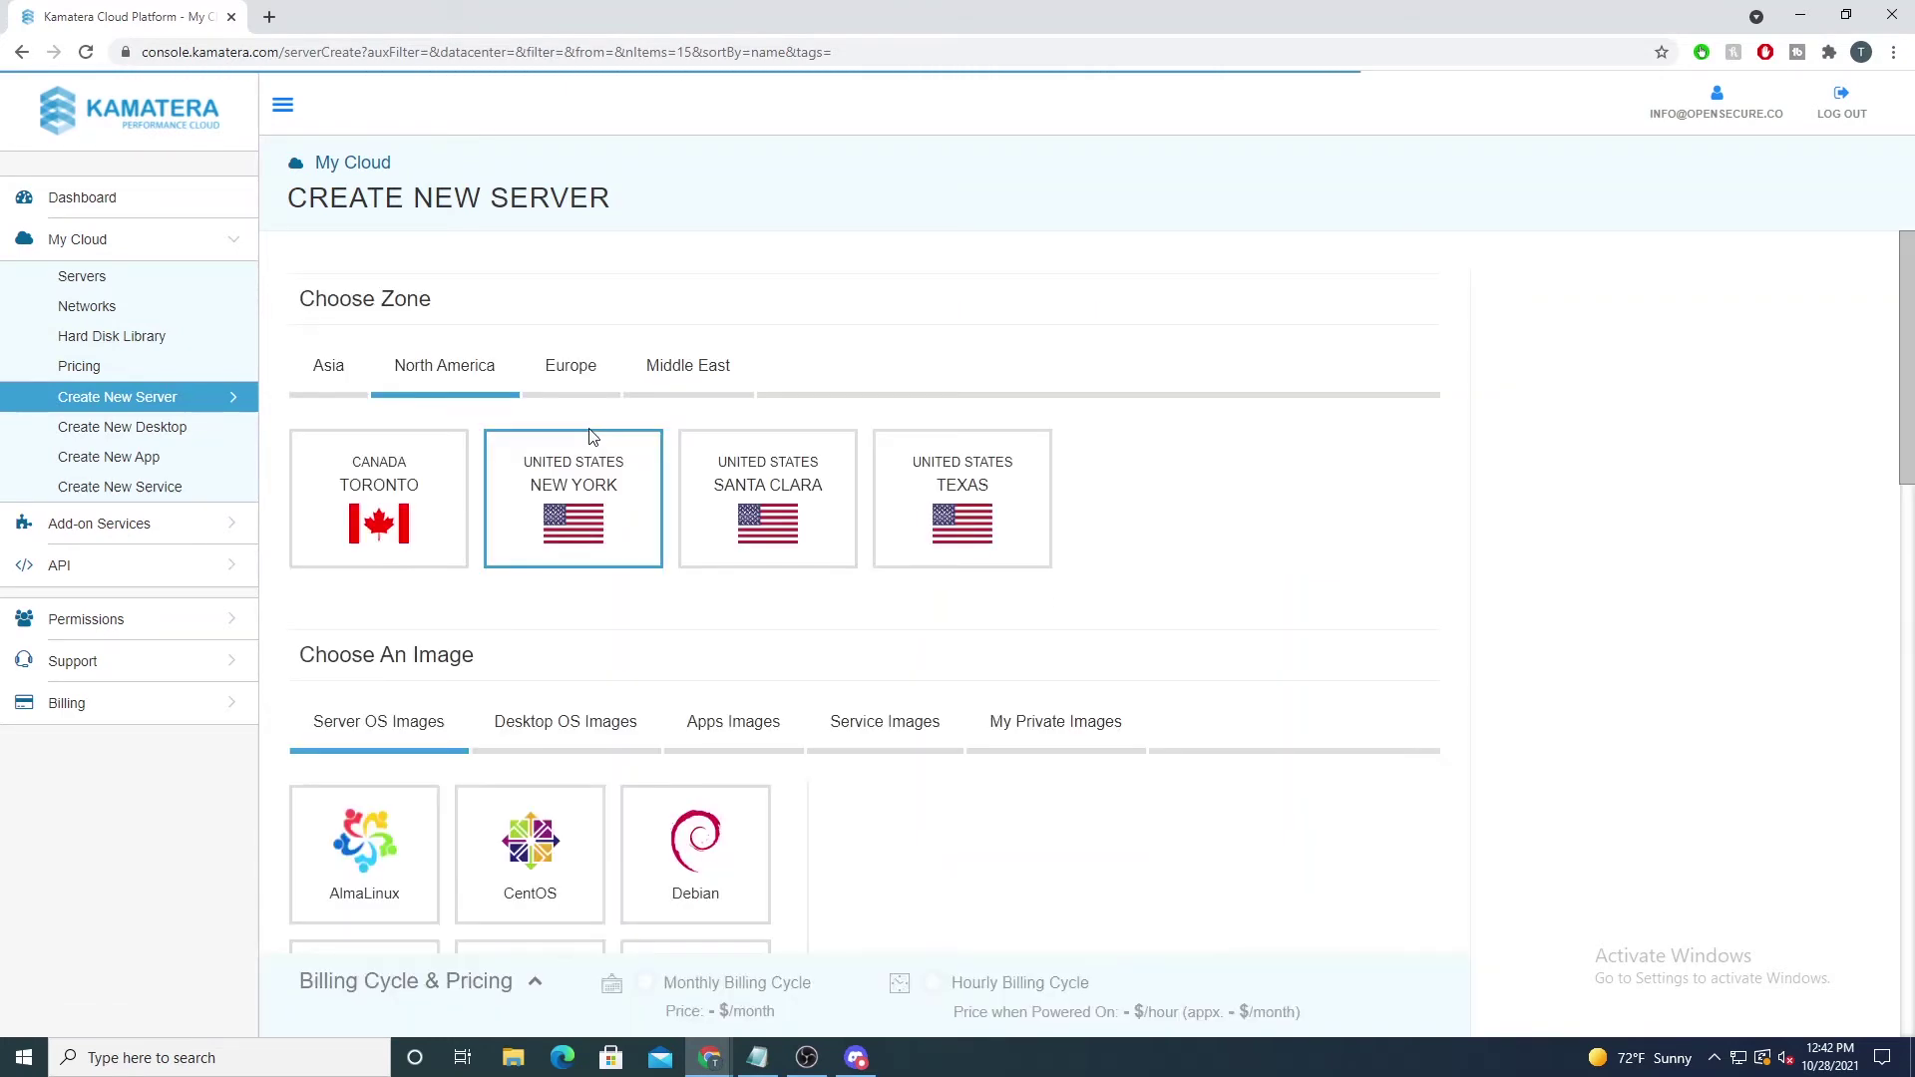
Step: Place the server in Texas with the Windows image, version 2019_standard 64bit
click(968, 504)
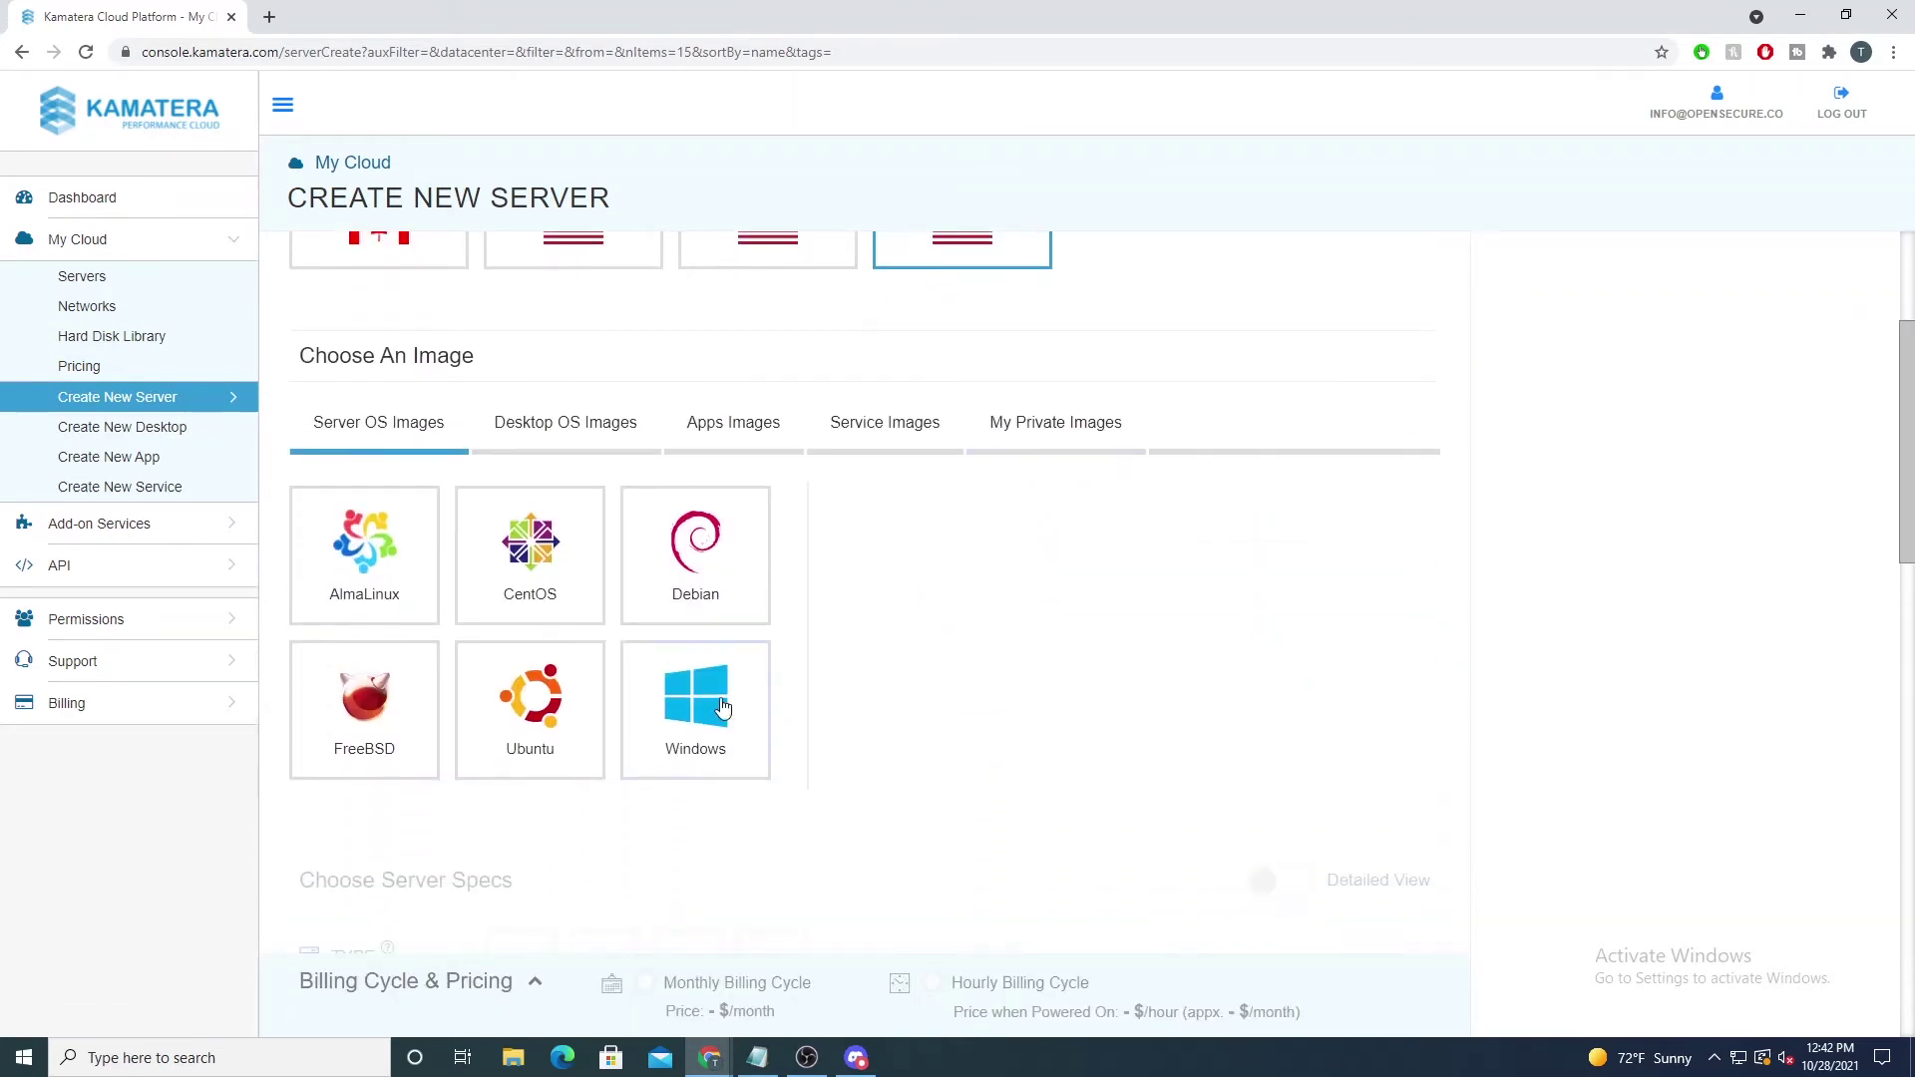
click(722, 707)
click(1008, 804)
scroll(958, 698, down, 1)
click(944, 706)
click(931, 727)
Step: Give the Windows server 1 CPU, 2GB RAM and a 30GB SSD disk
click(521, 533)
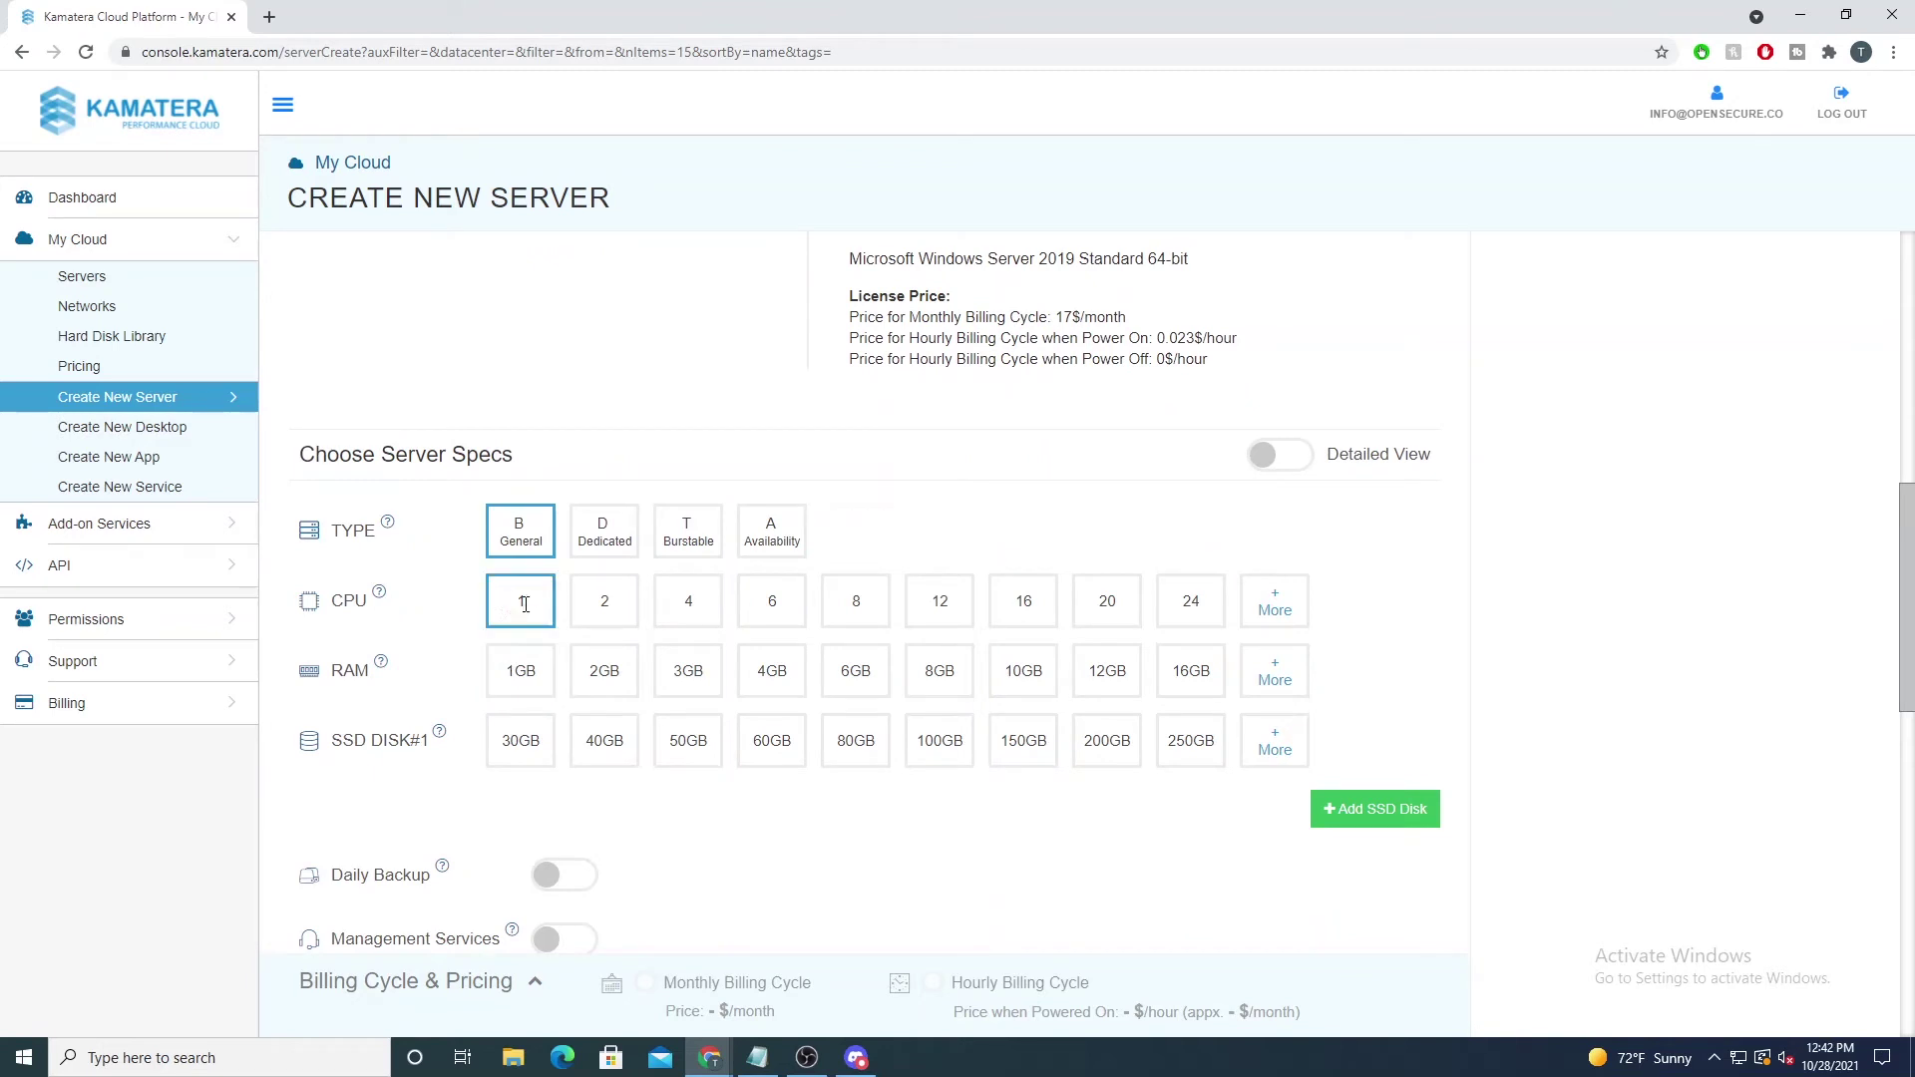
click(609, 684)
click(547, 744)
scroll(677, 567, down, 1)
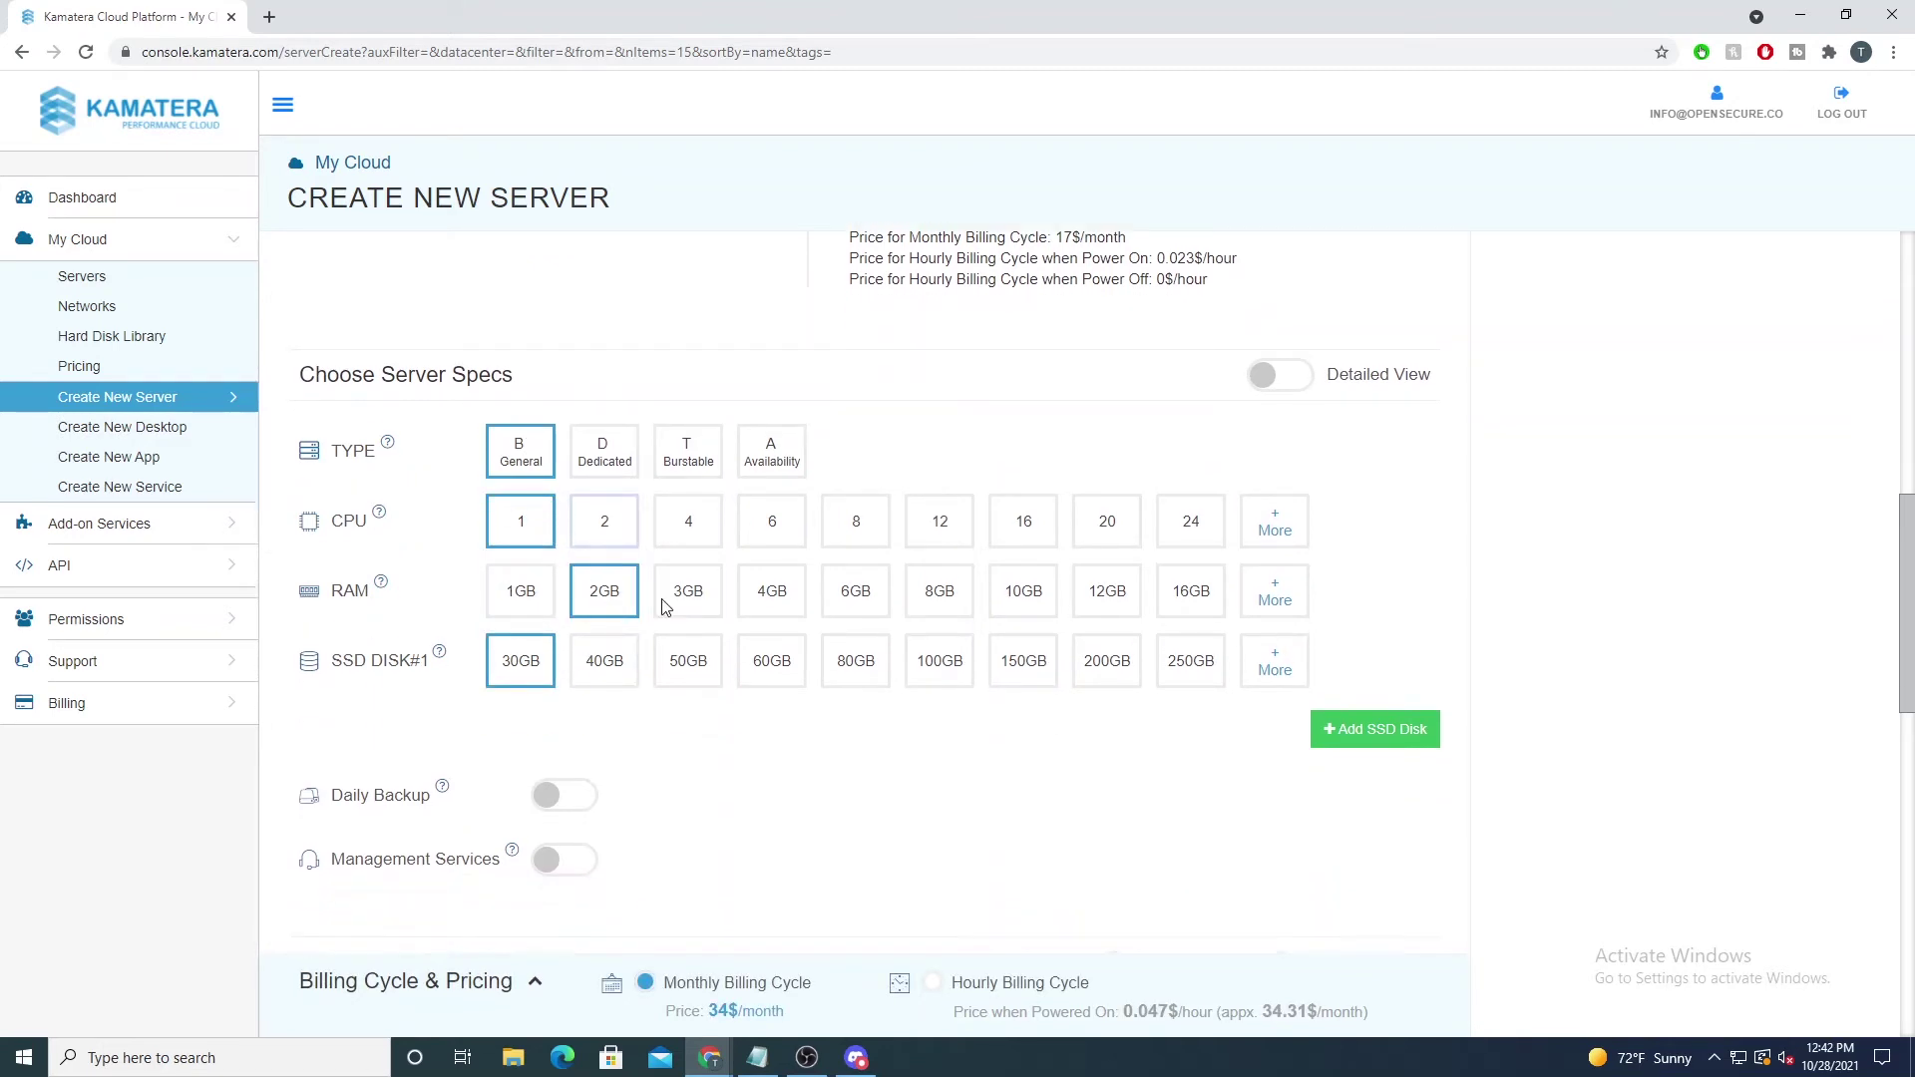
scroll(1104, 649, down, 7)
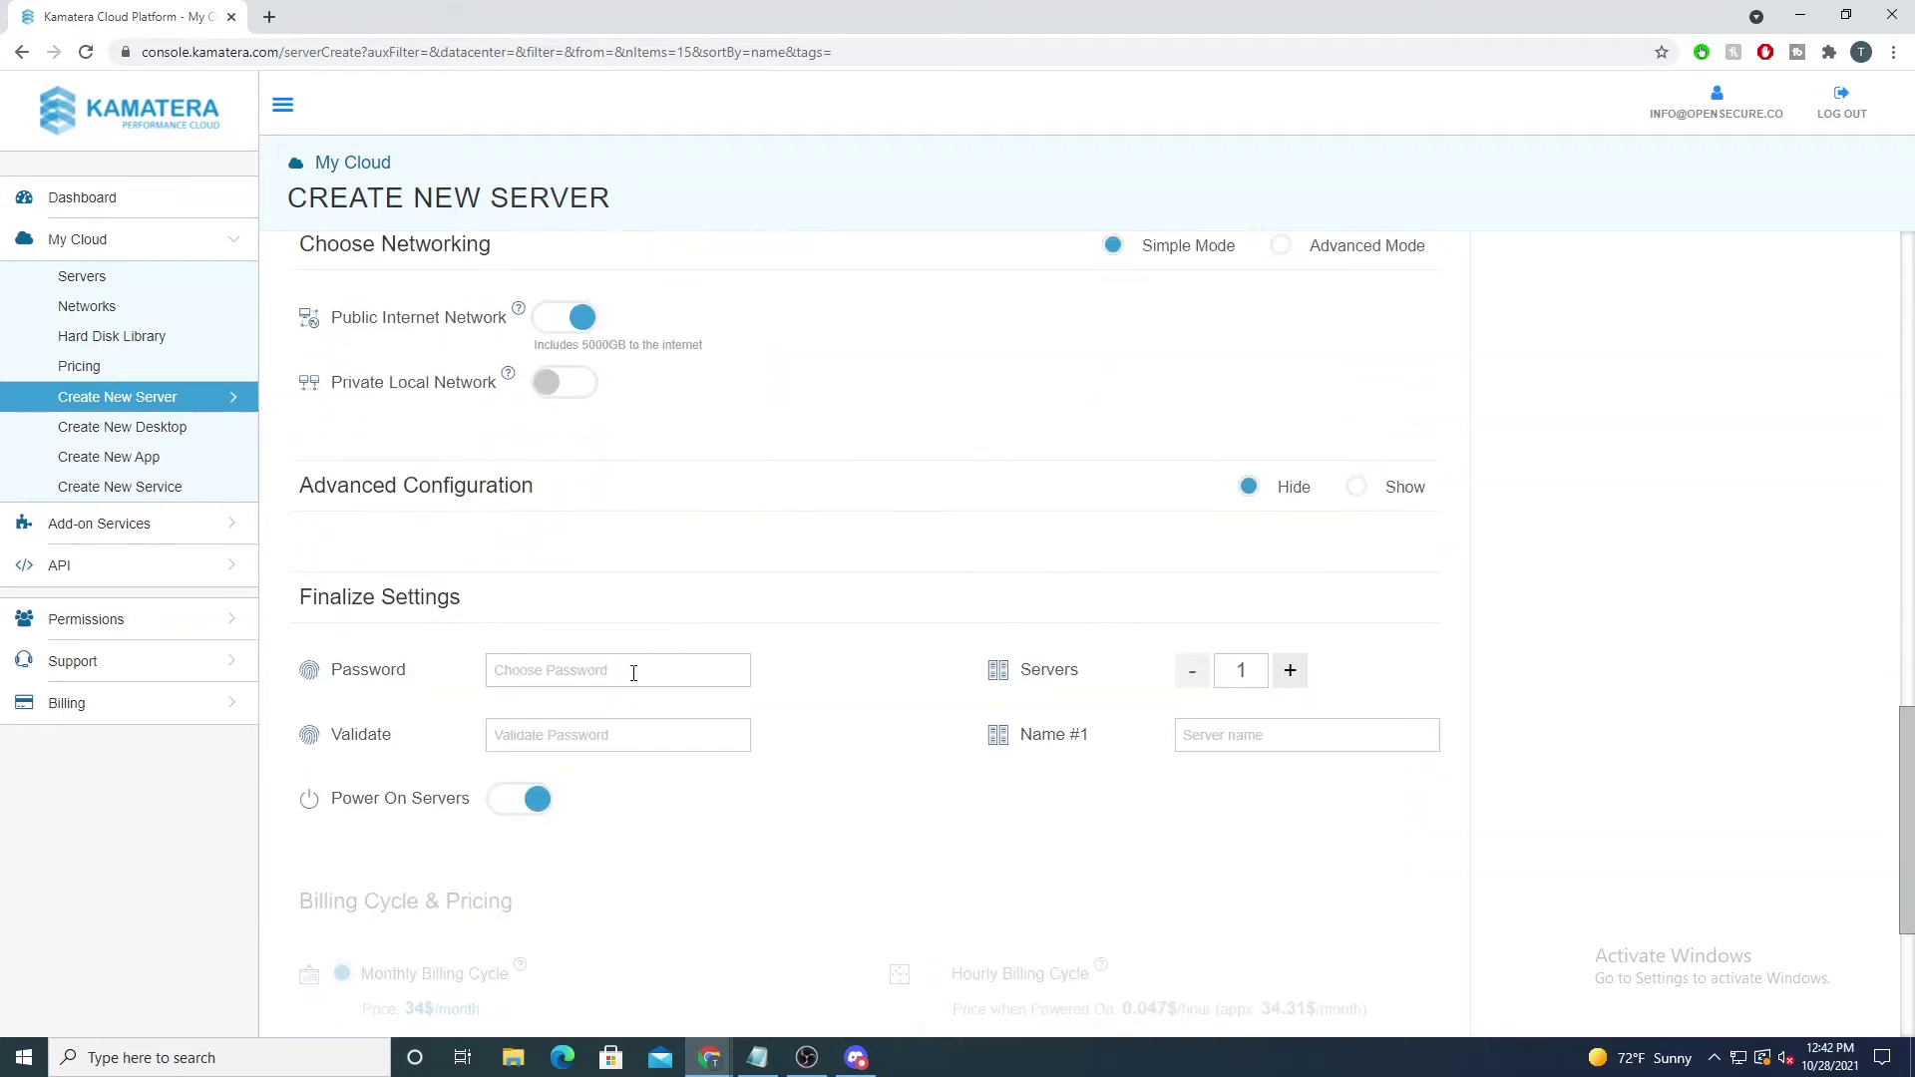
Step: Enter and confirm the password, name it pleasesubscribe_windows, choose Hourly billing and create it
click(634, 673)
text(I)
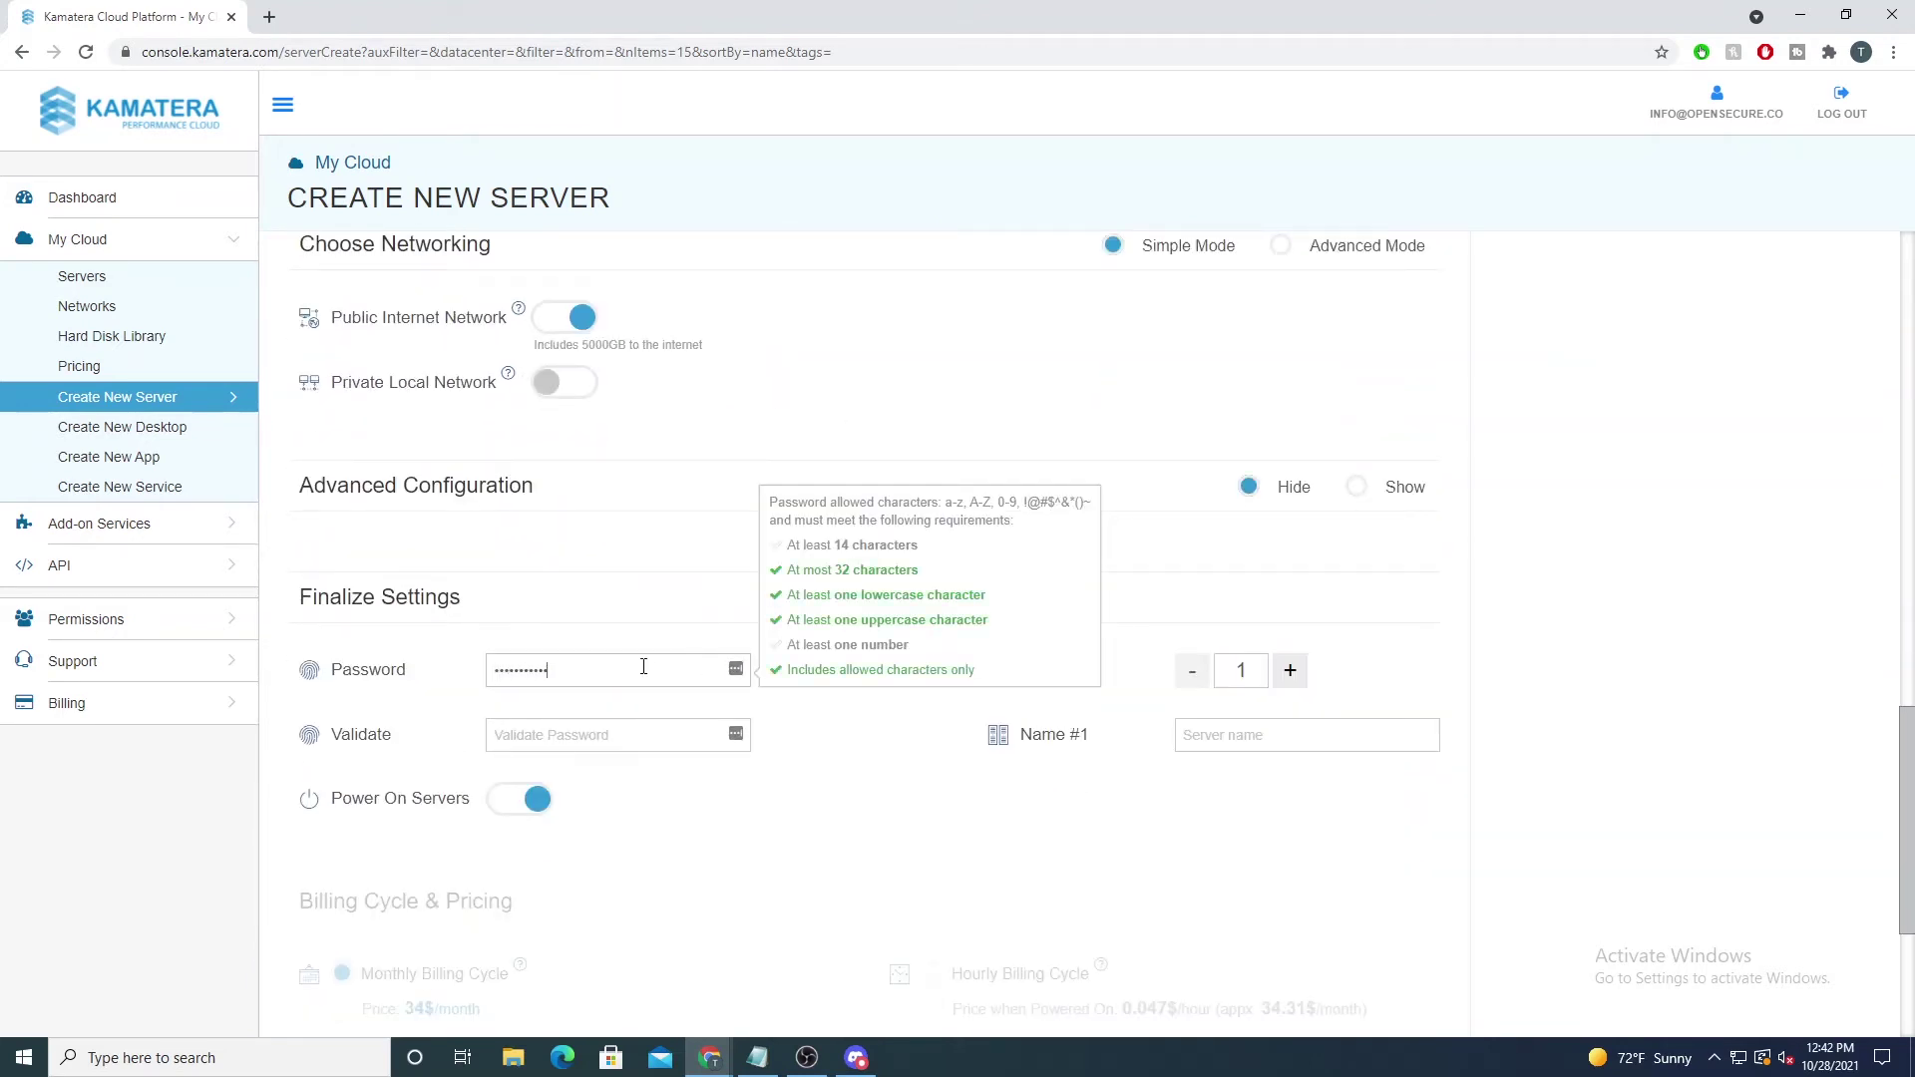
key(Tab)
text(I)
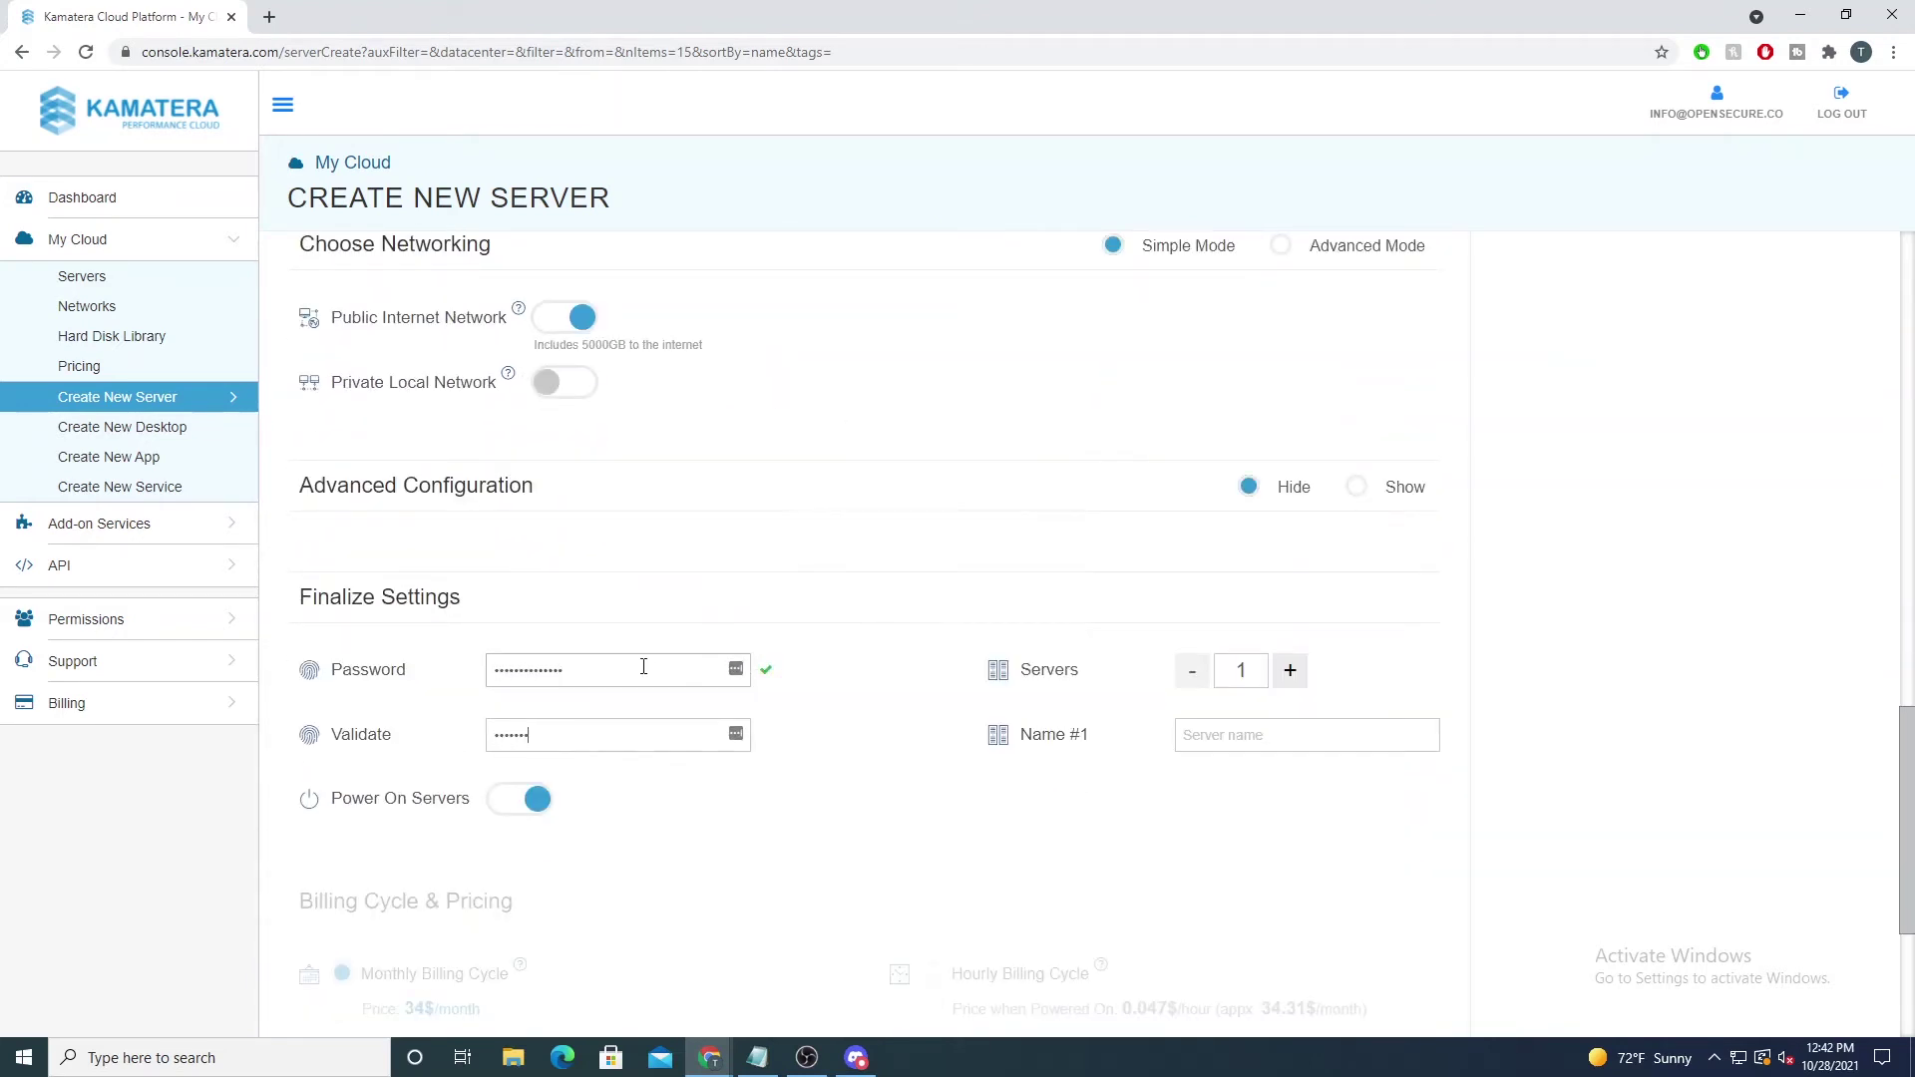
key(Tab)
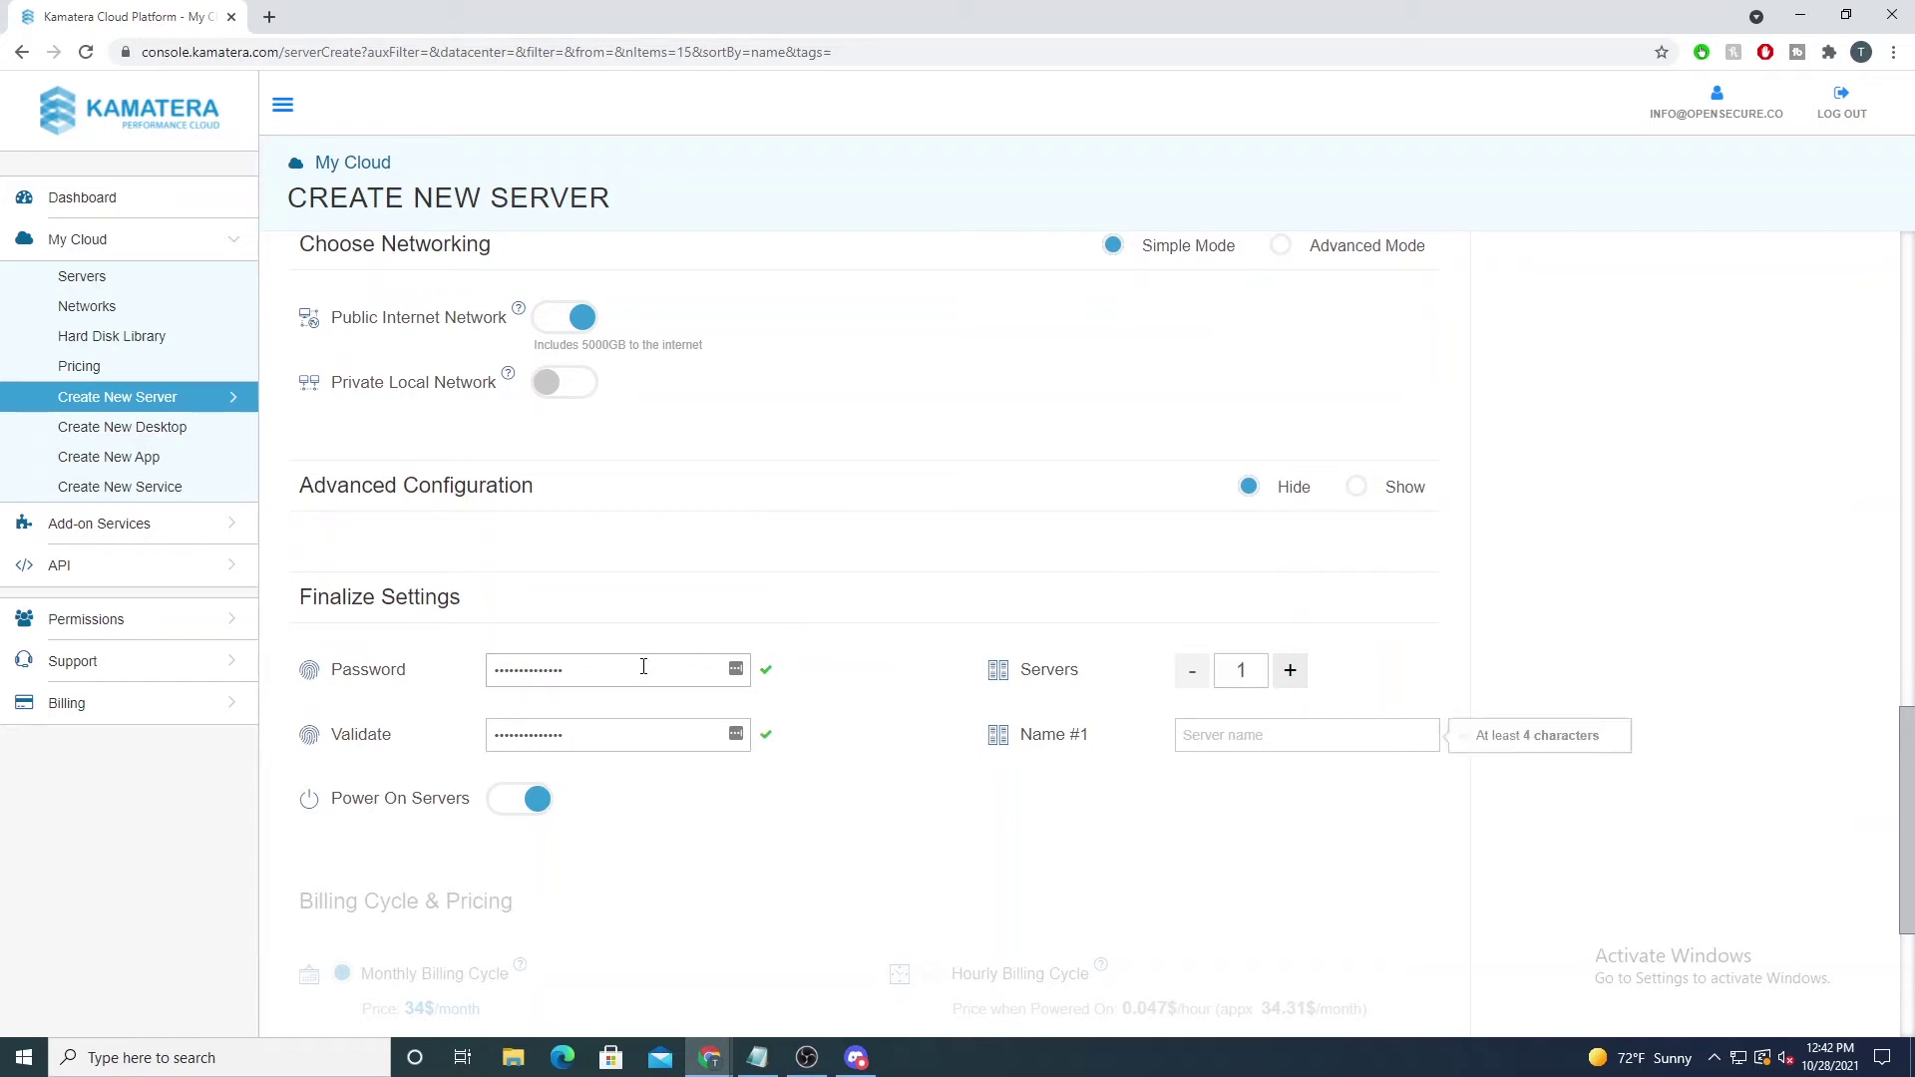
text(pleasesubscribe_windows)
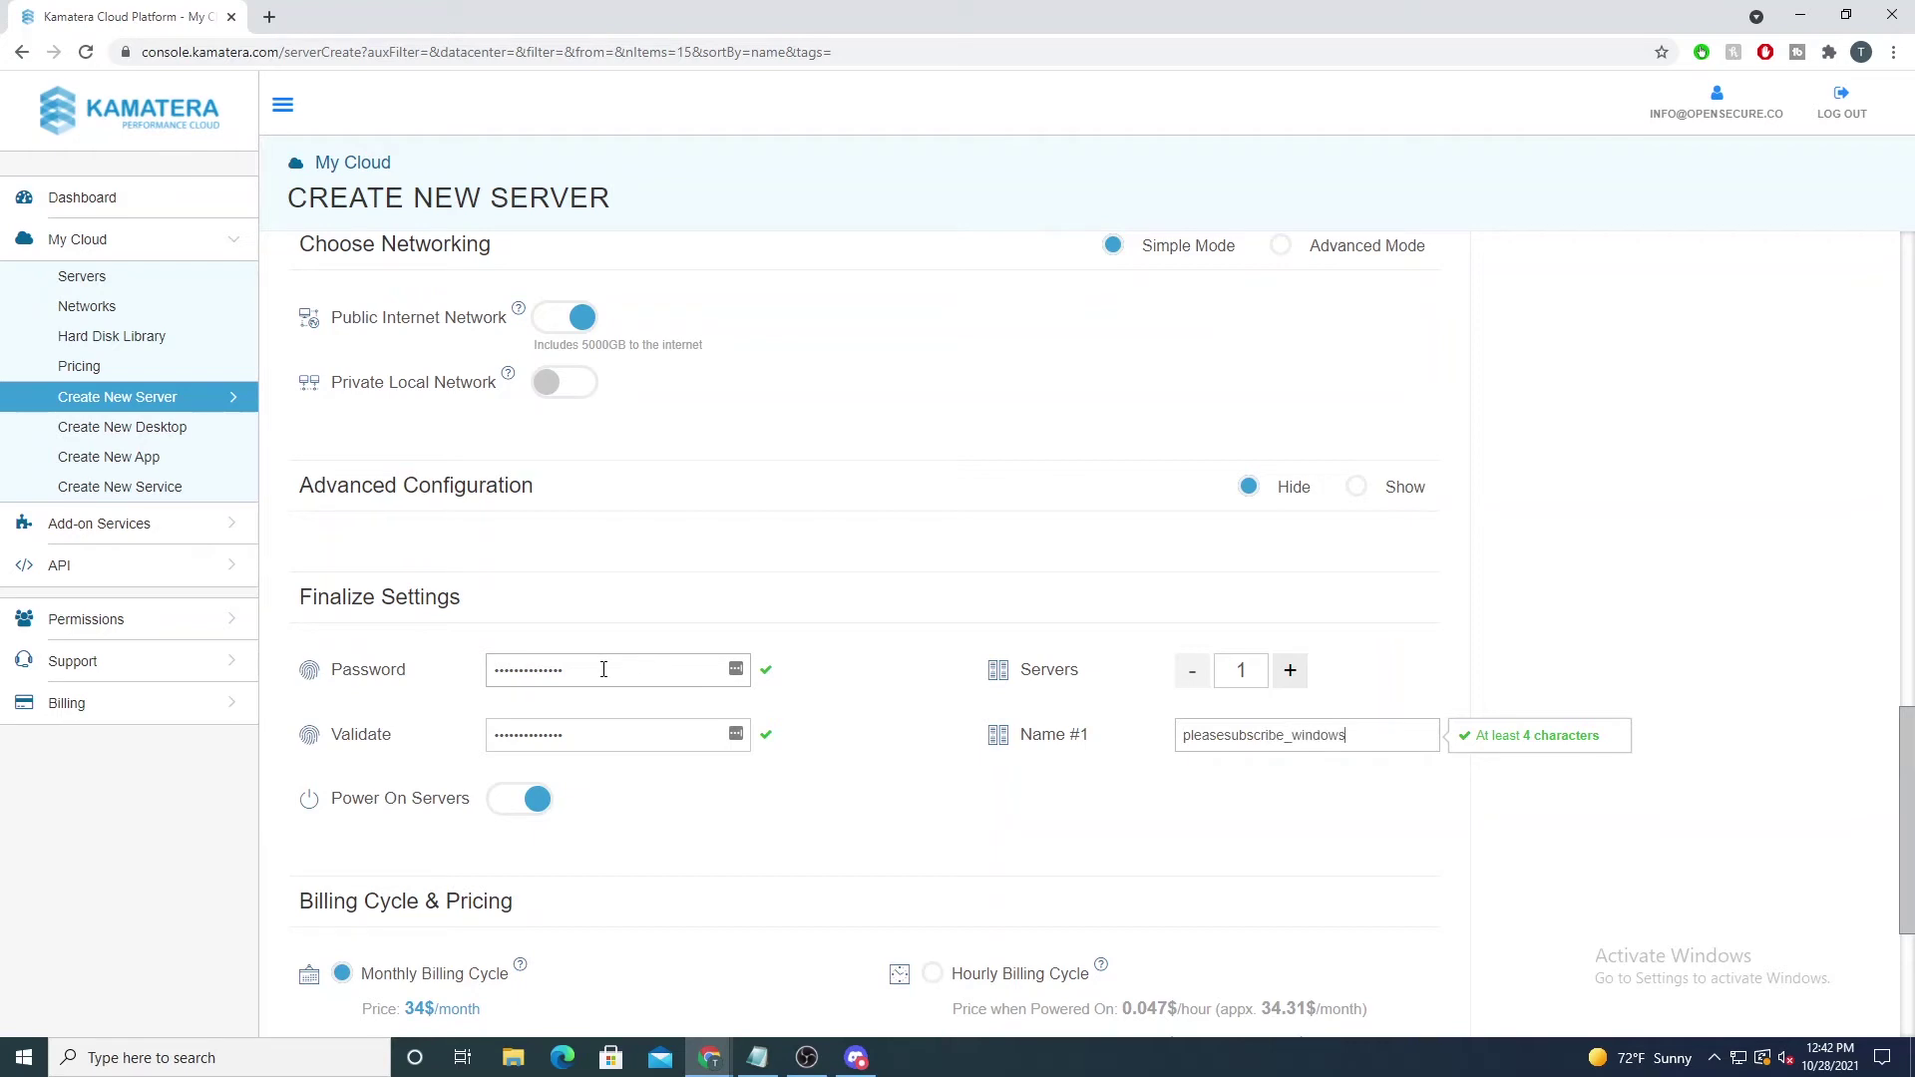
scroll(603, 669, down, 3)
click(930, 674)
click(926, 937)
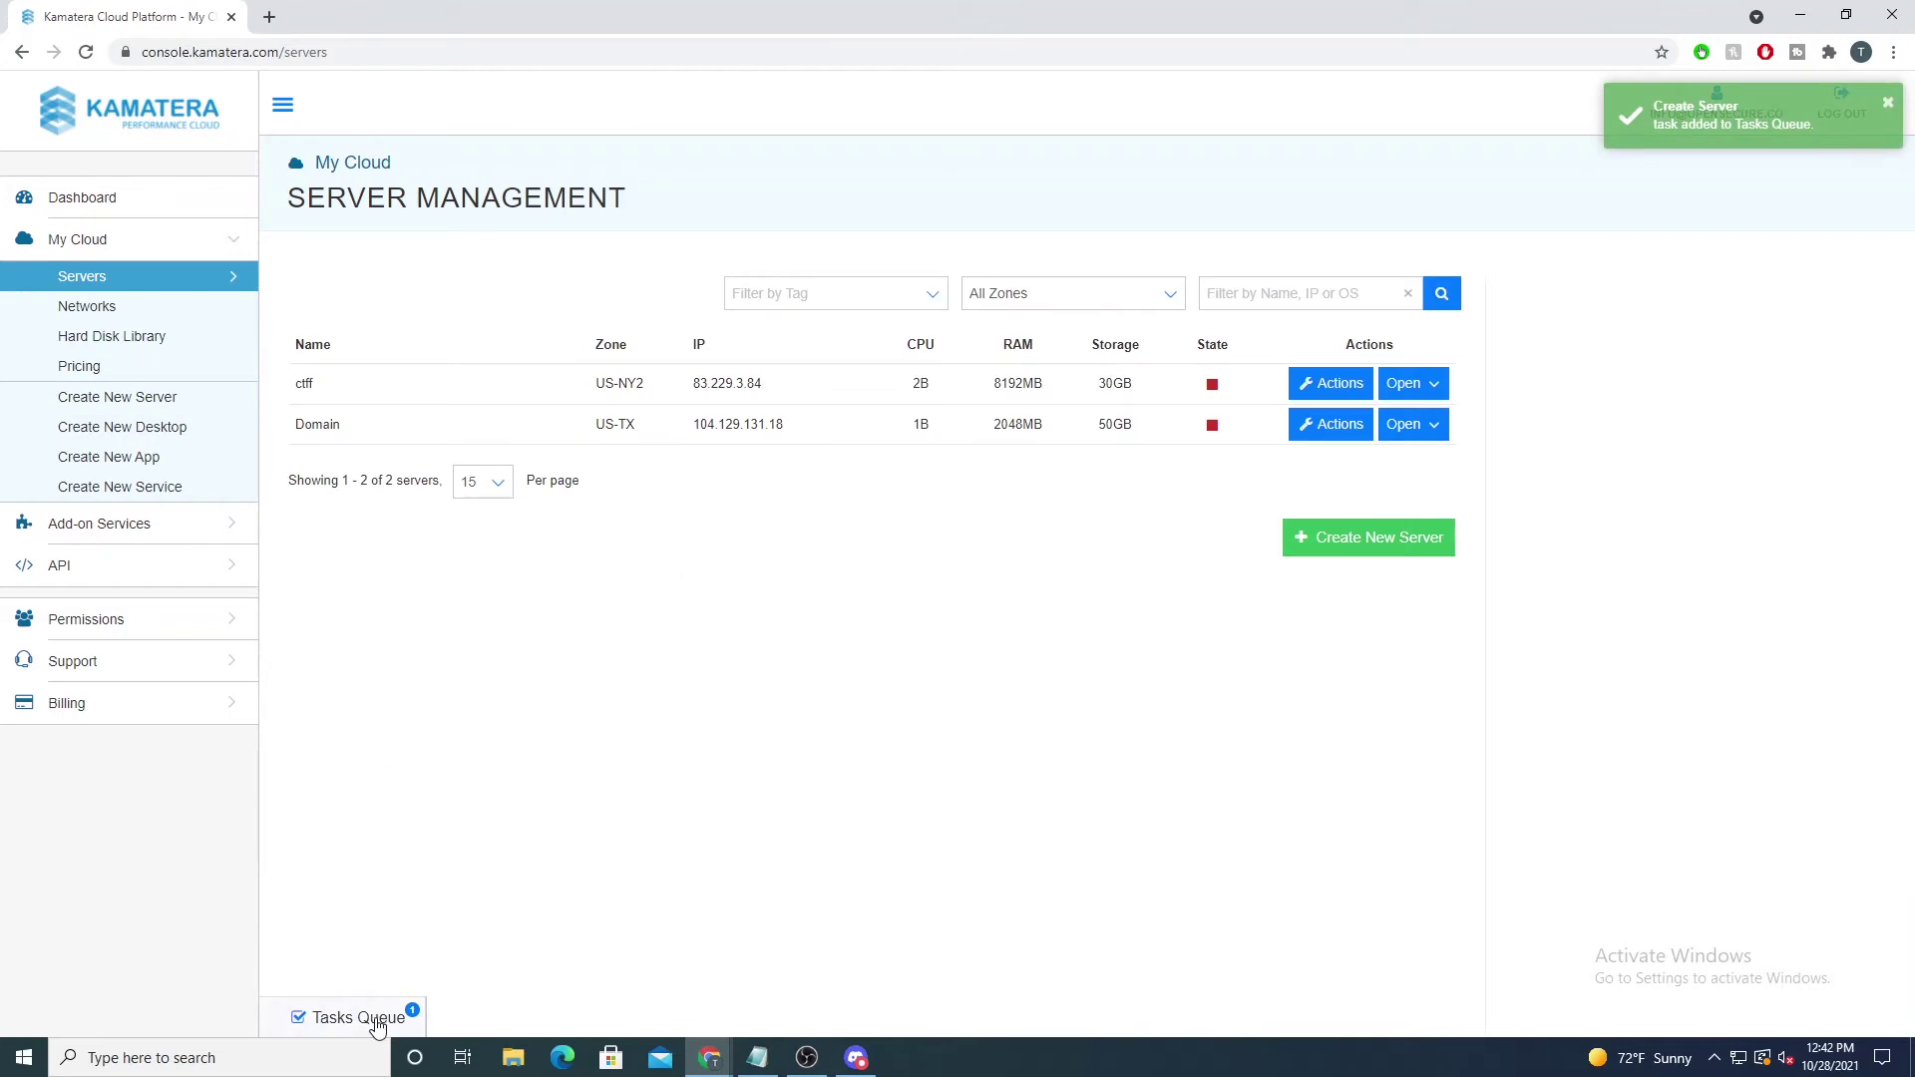
Step: Open pleasesubscribe from the Tasks Queue and copy its public IP 104.225.141.53
click(377, 1021)
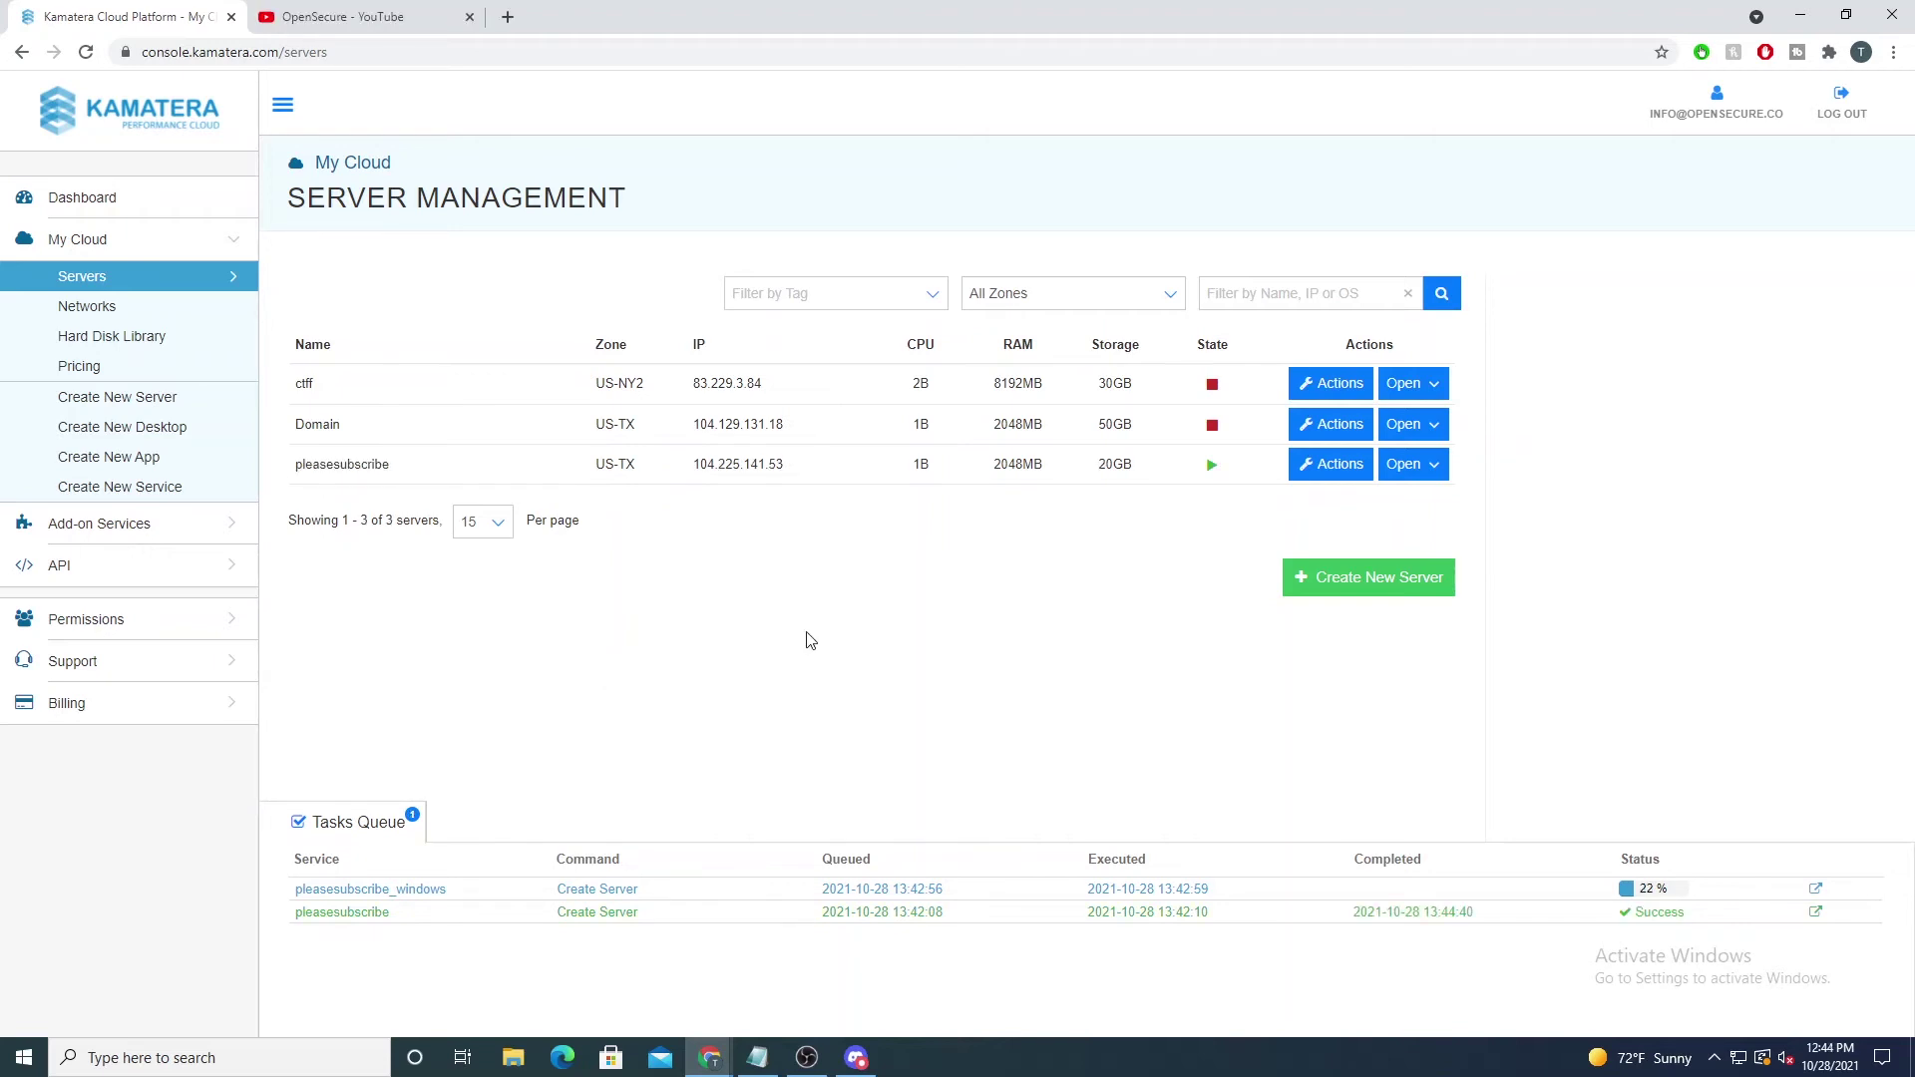
click(856, 475)
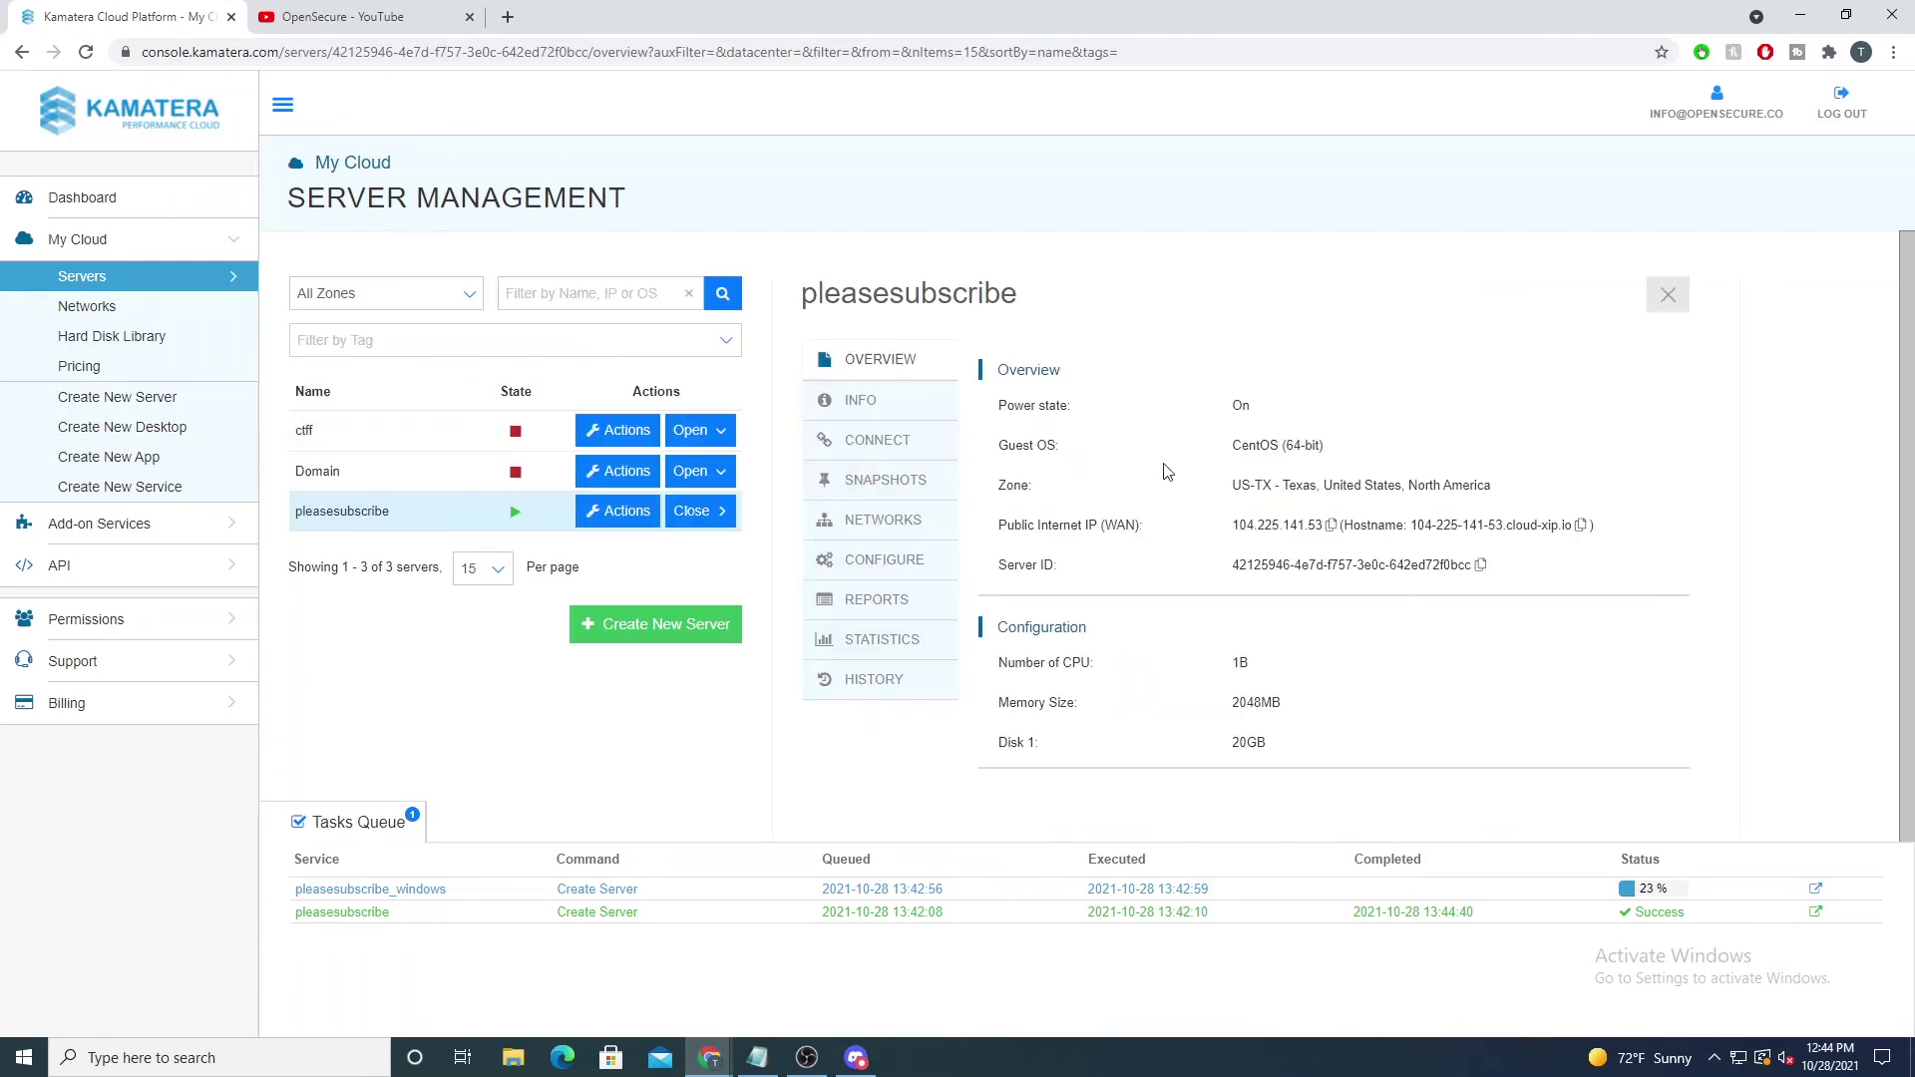
drag(1232, 522, 1333, 534)
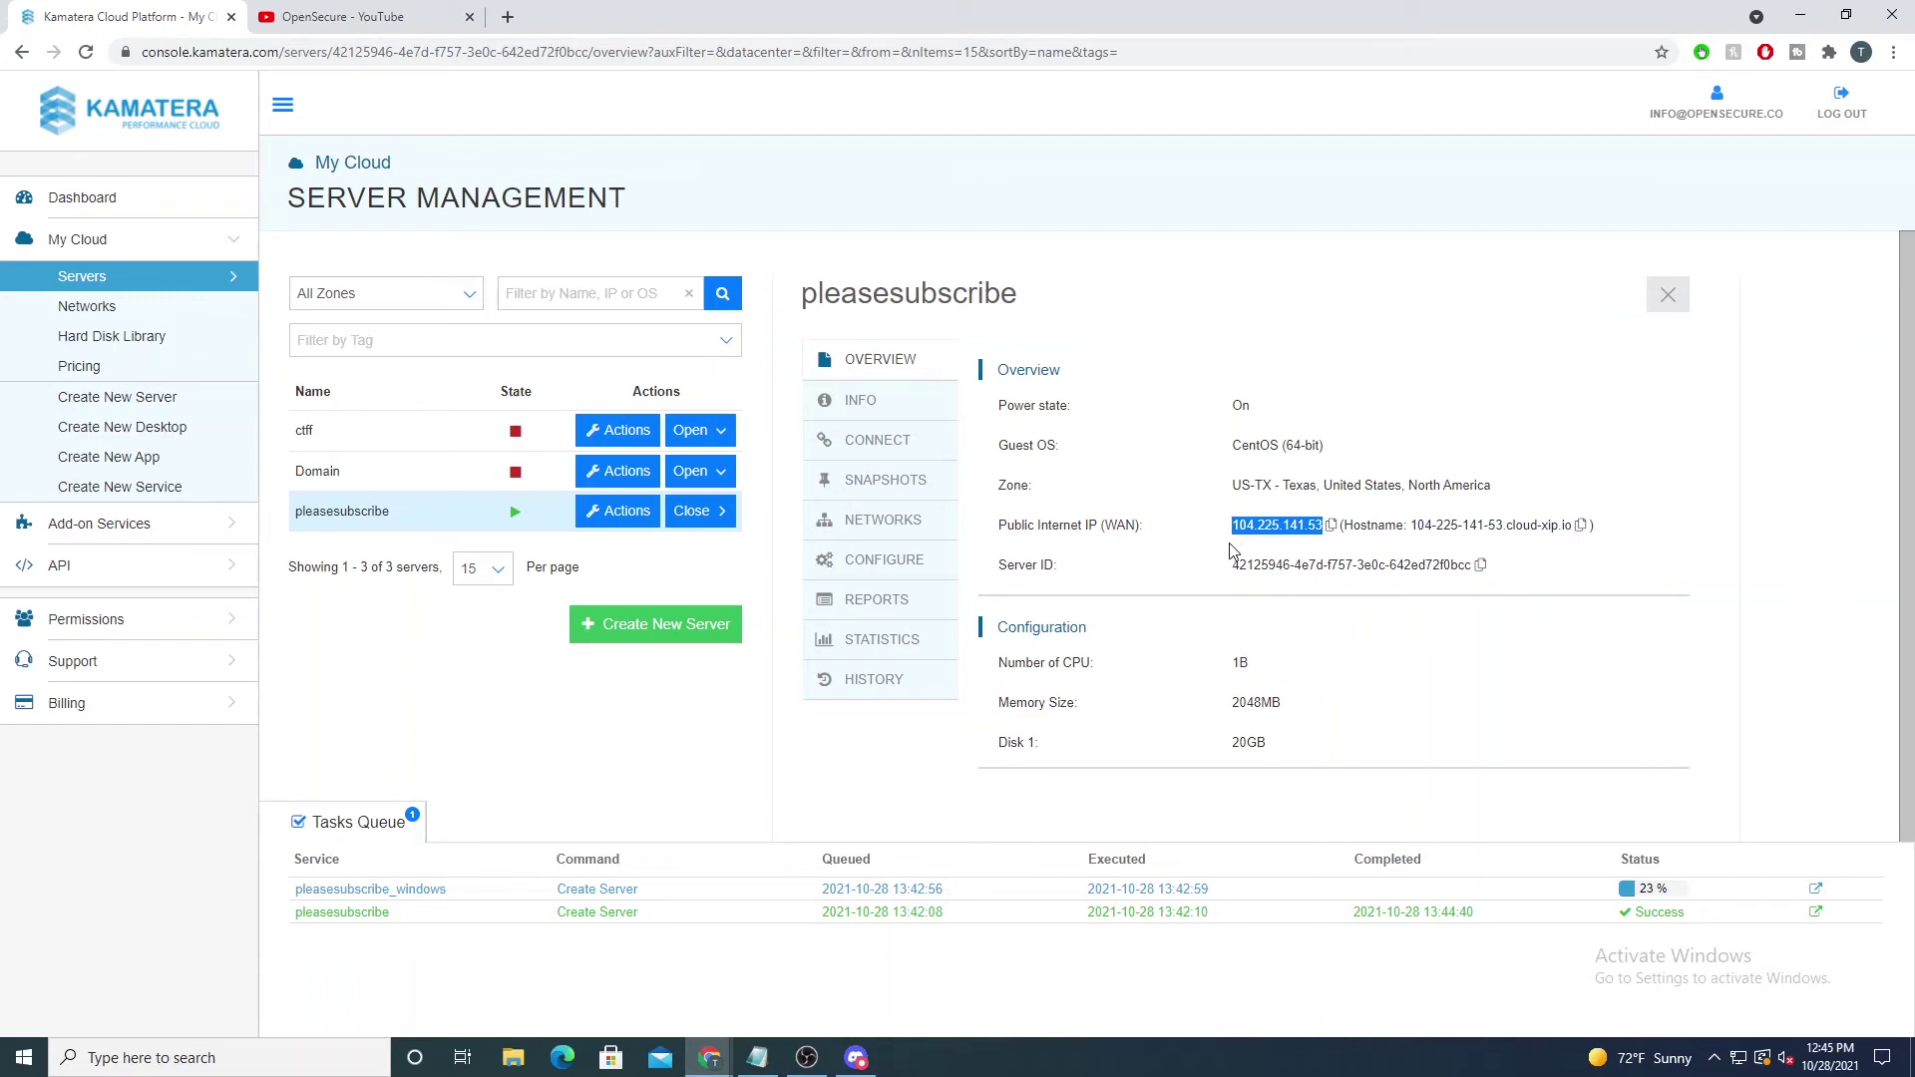
click(1332, 527)
Step: Launch PuTTY, connect via SSH to 104.225.141.53 and accept the host key
key(super)
text(putt)
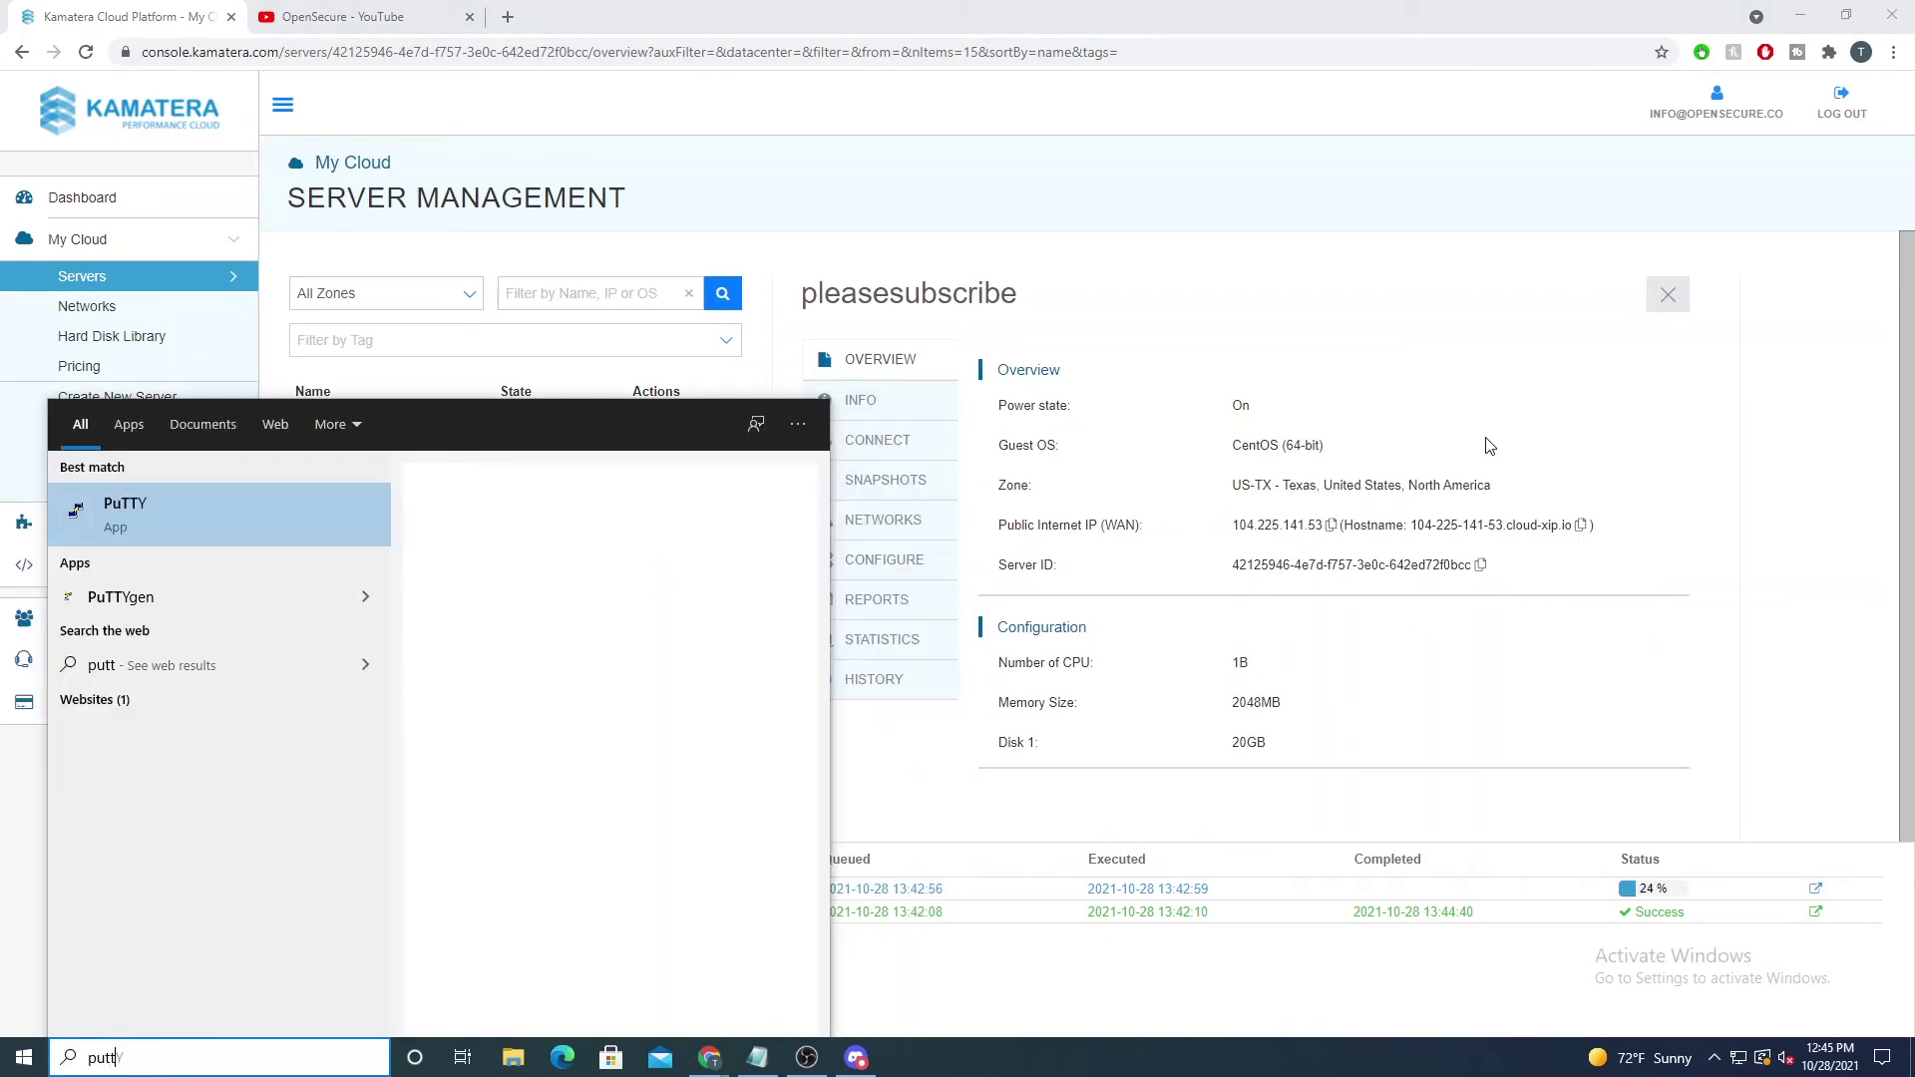
key(Return)
key(ctrl+v)
key(Return)
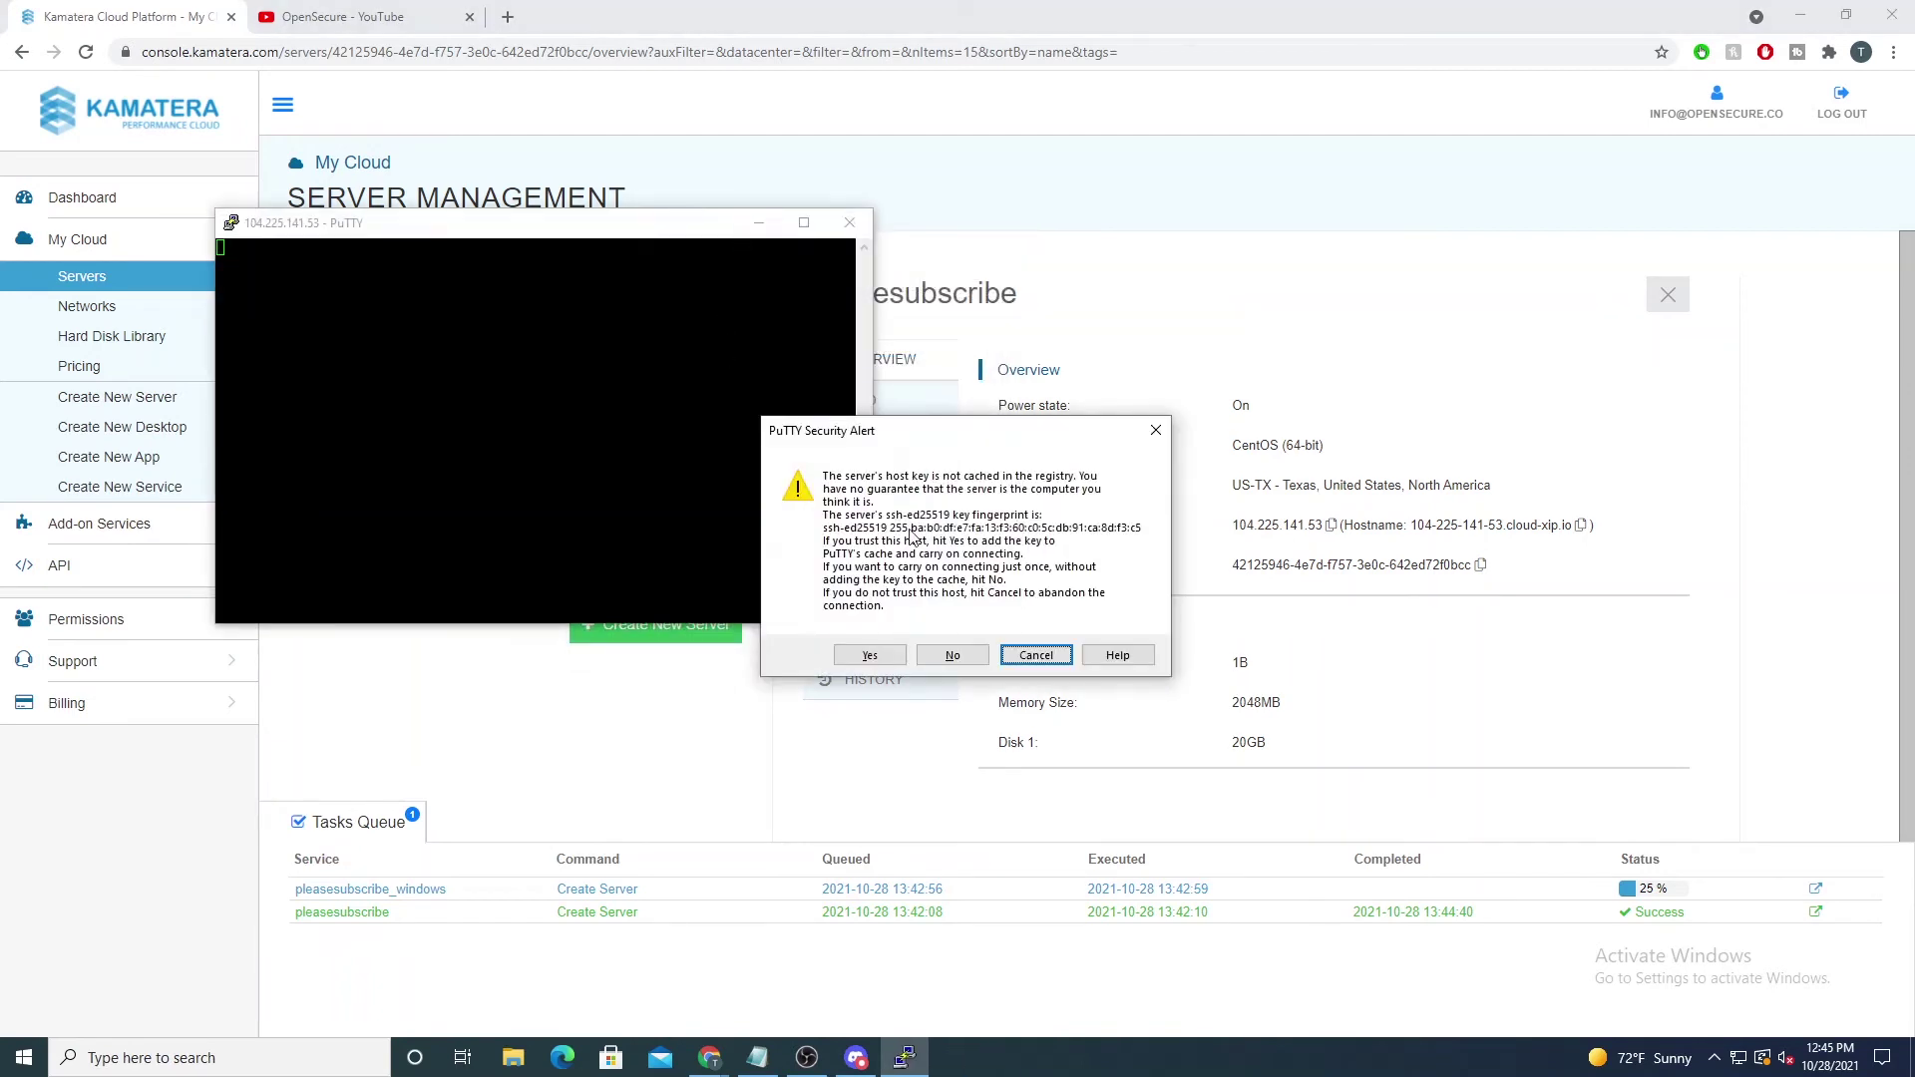
click(868, 658)
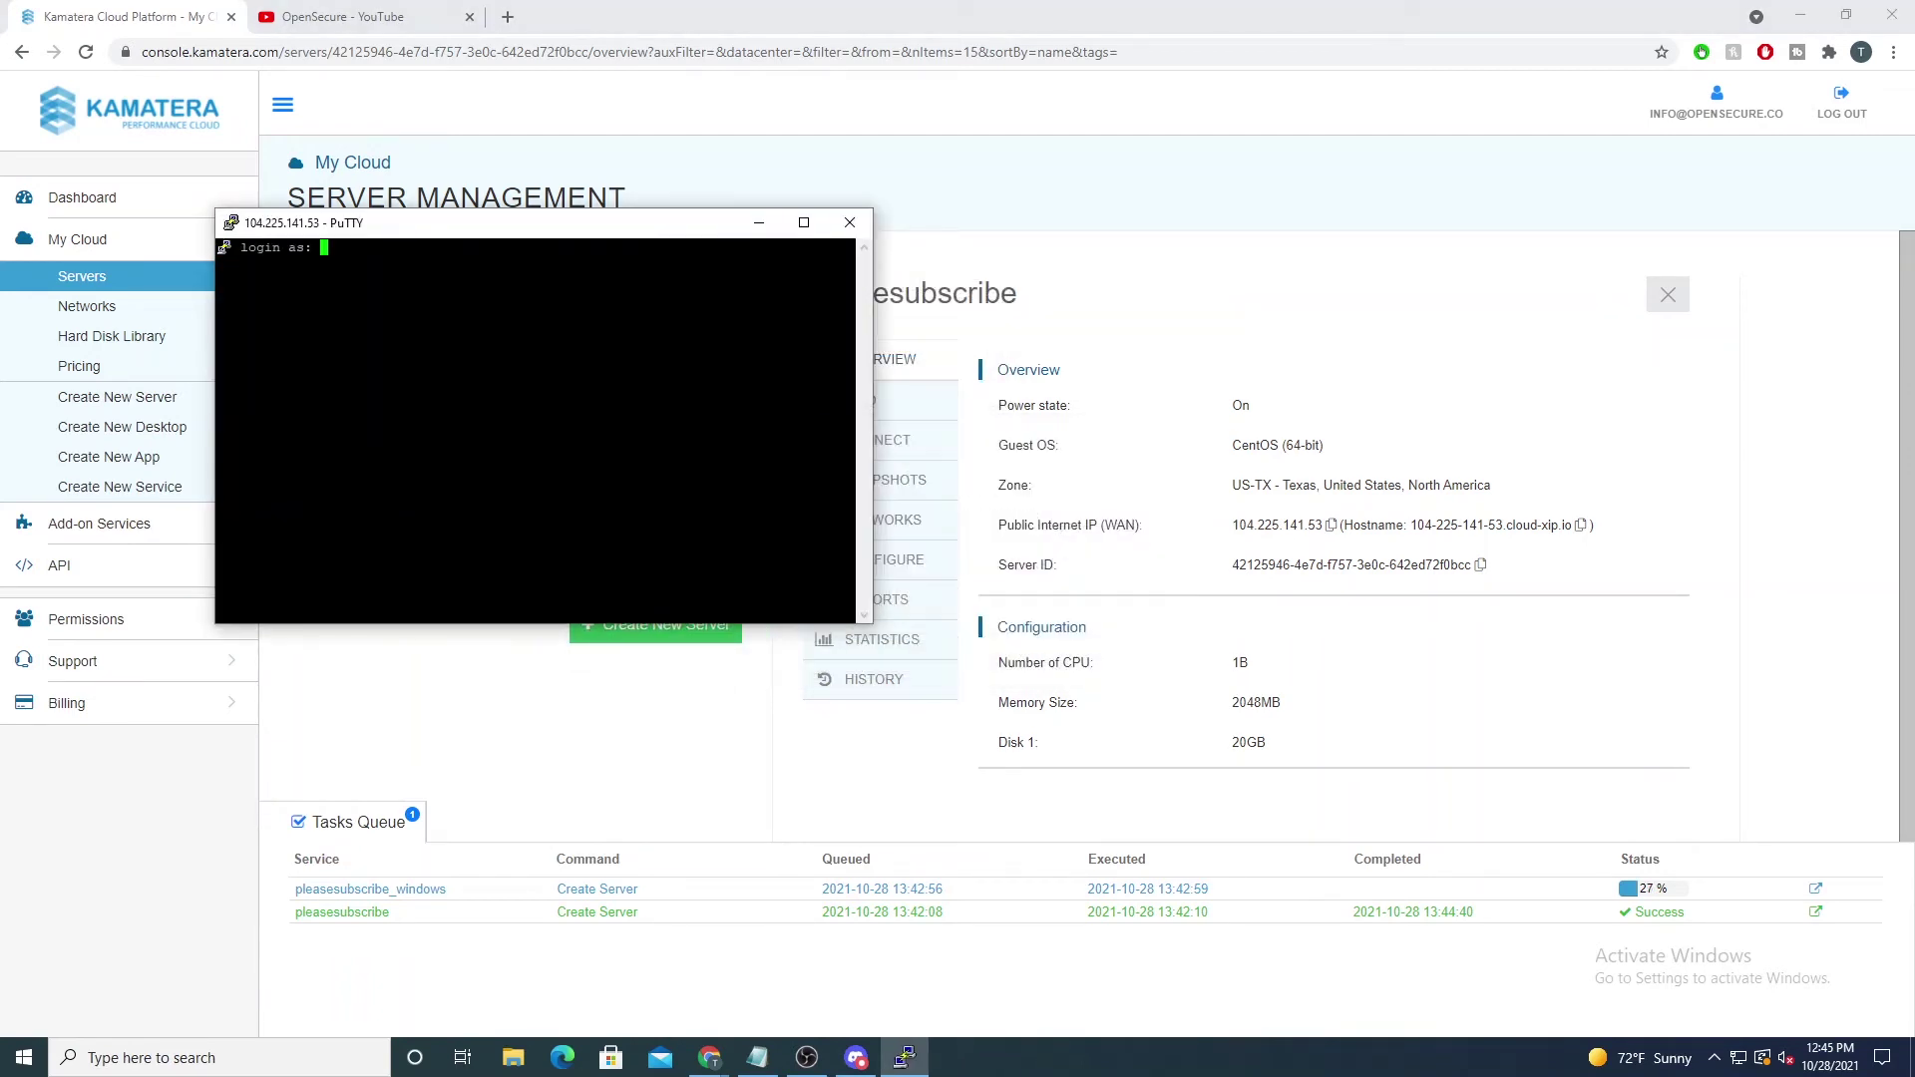
Step: Log in as root and run cat /etc/os-release, confirming CentOS Linux 7 (Core)
text(root)
key(Return)
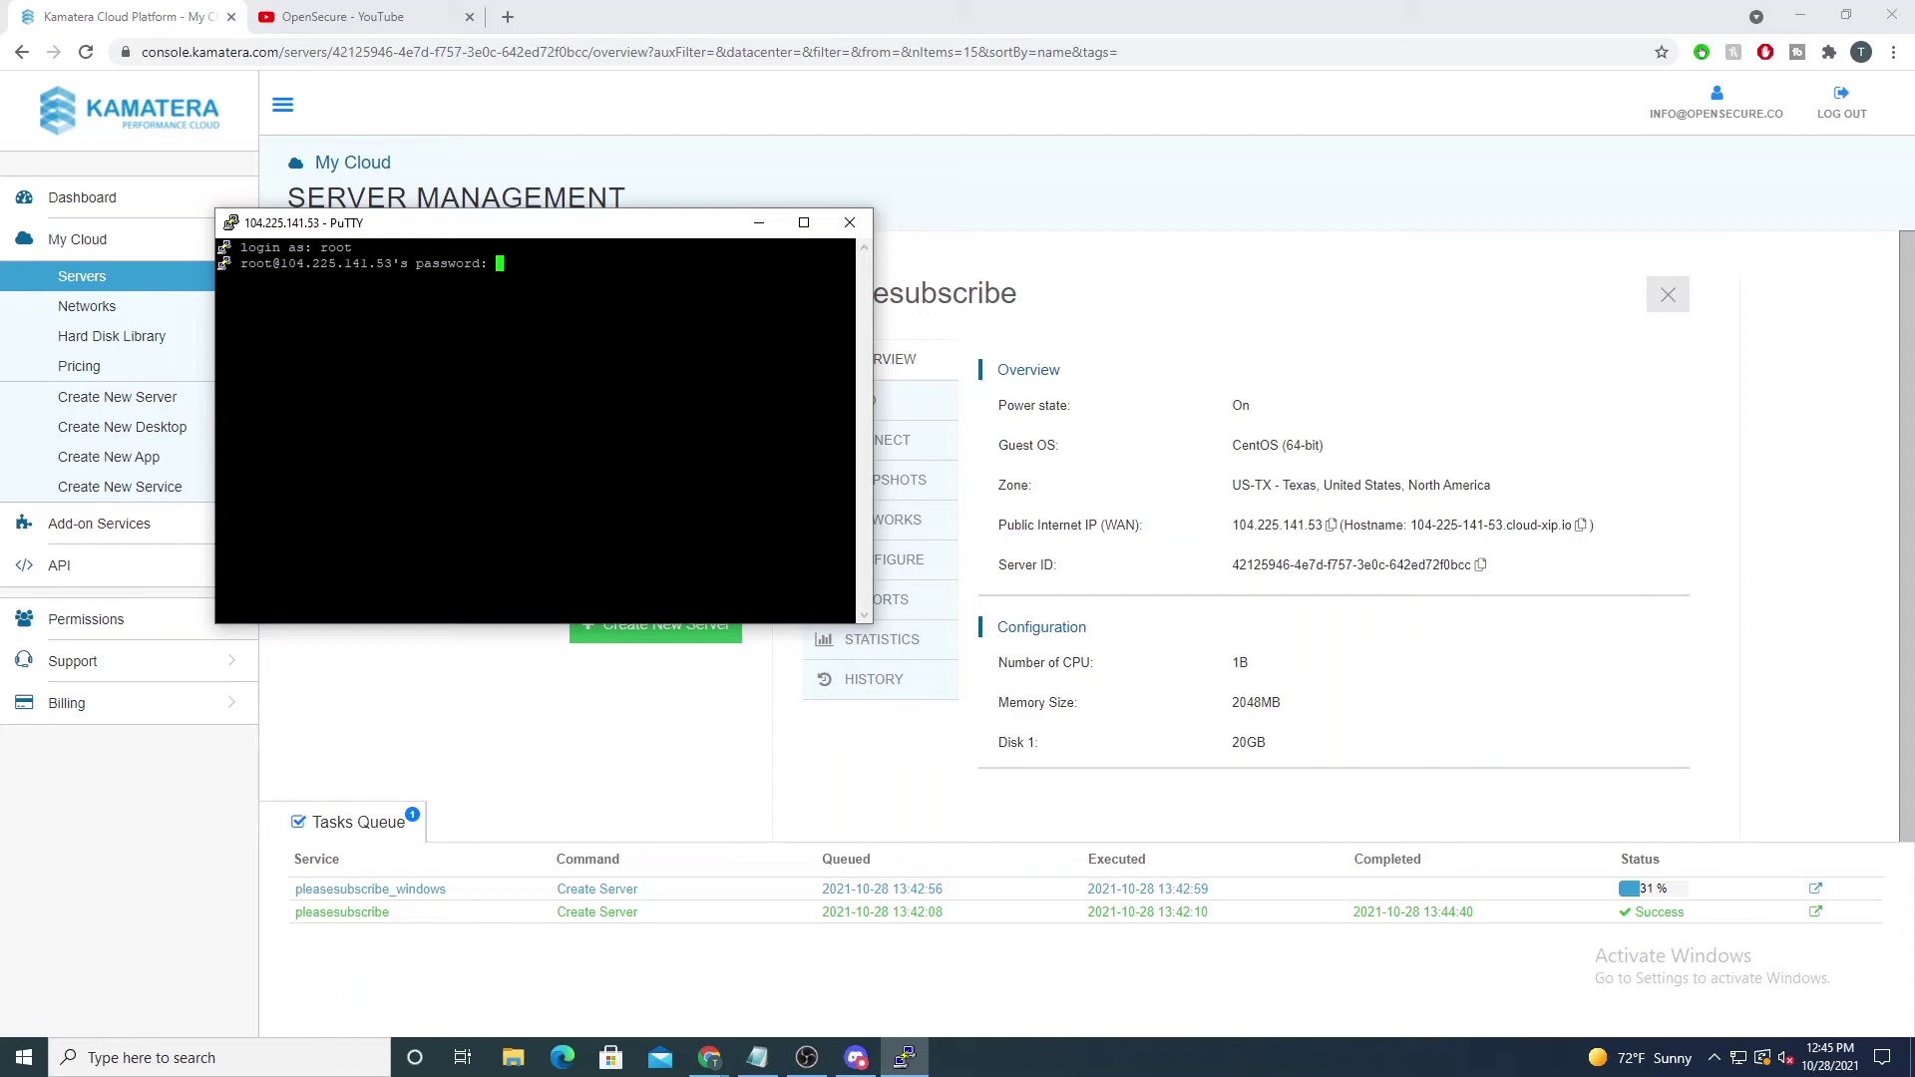
key(Return)
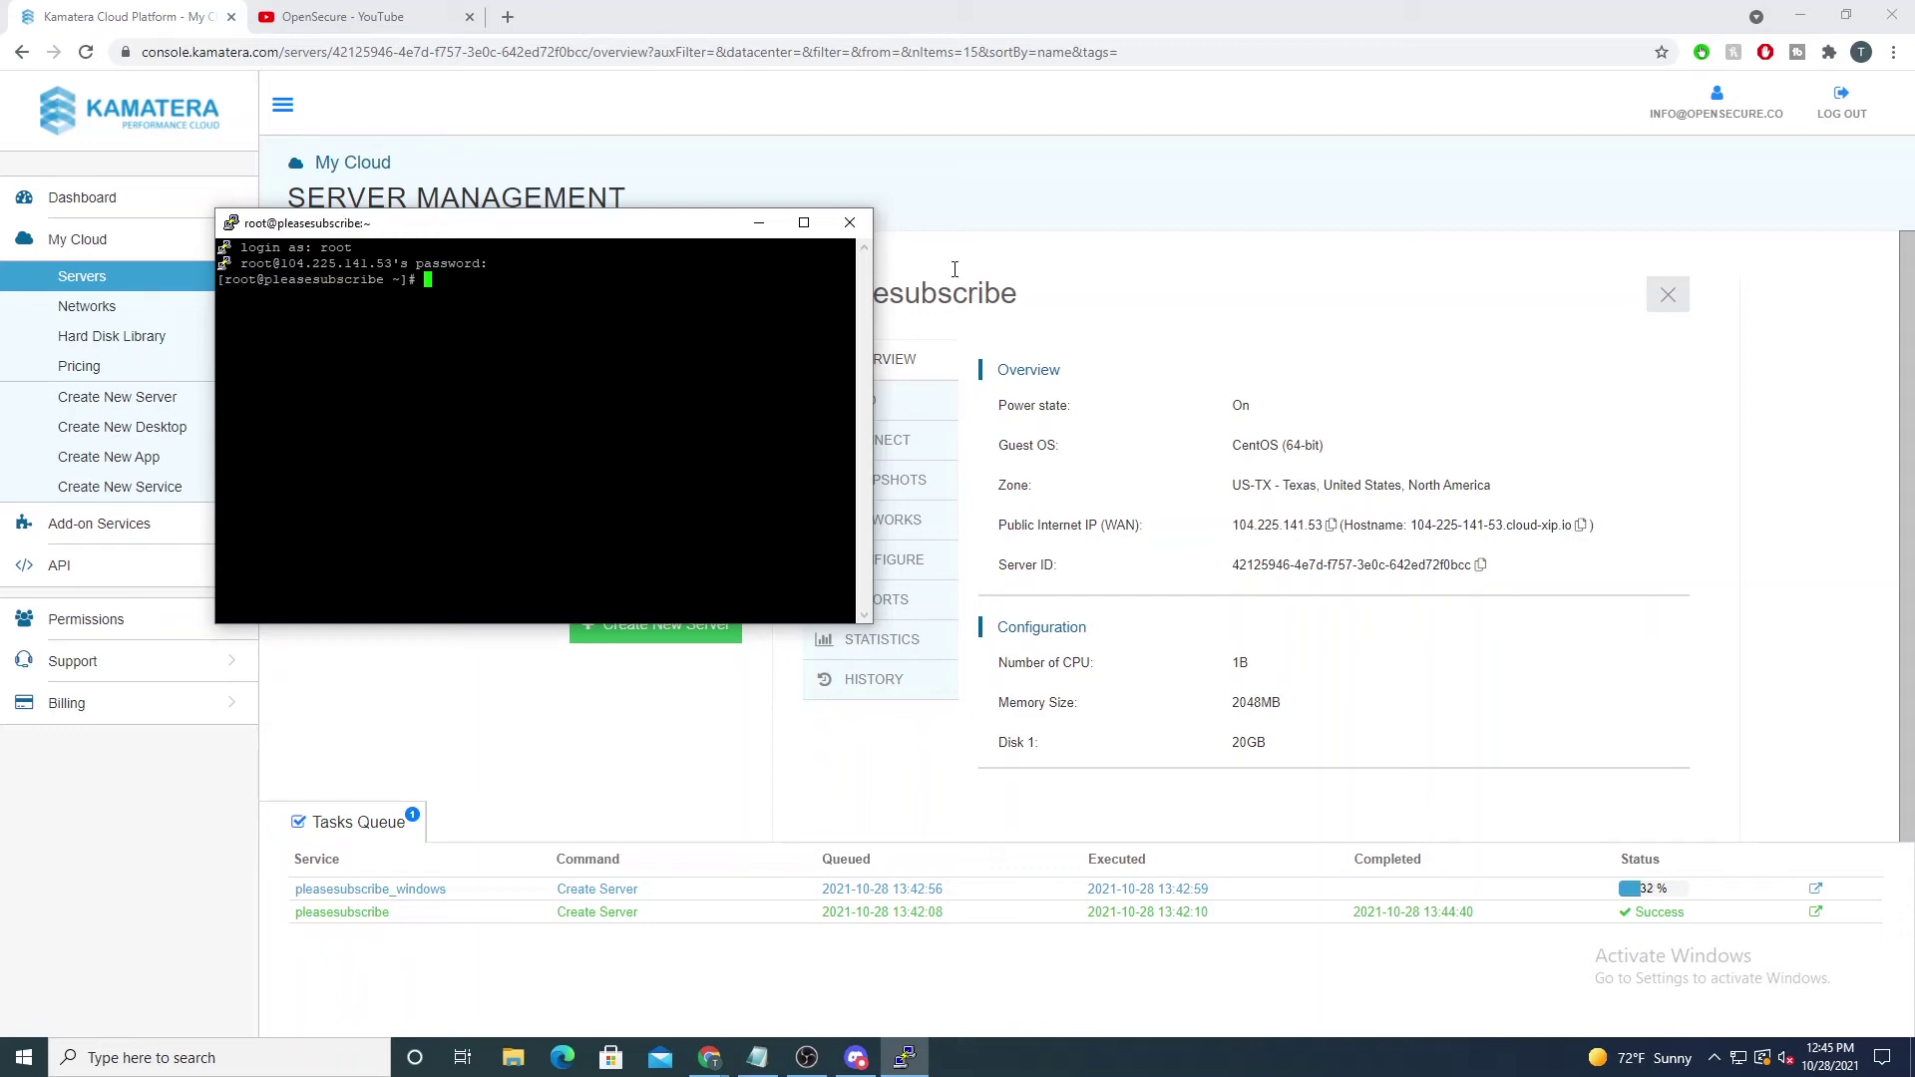
text(cat /etc/os-release)
key(Return)
drag(240, 311, 352, 459)
click(394, 429)
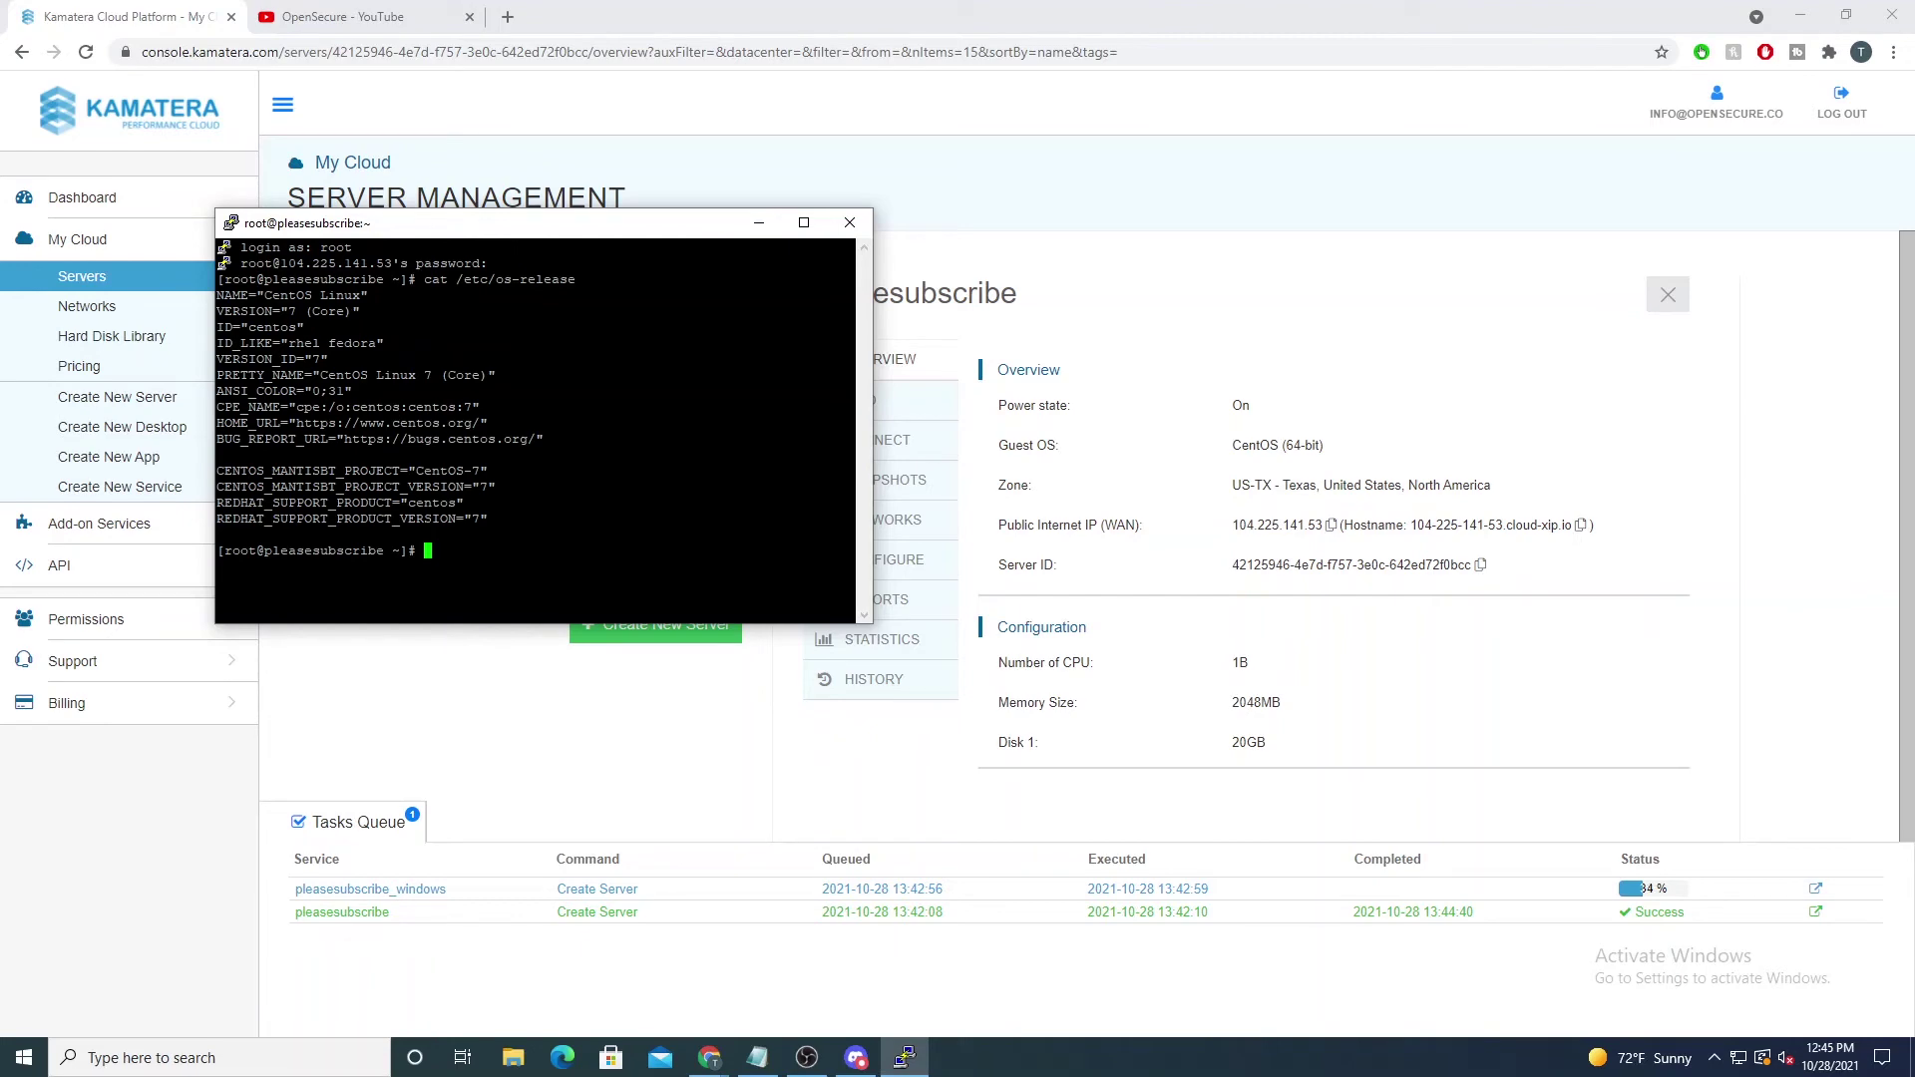
click(342, 16)
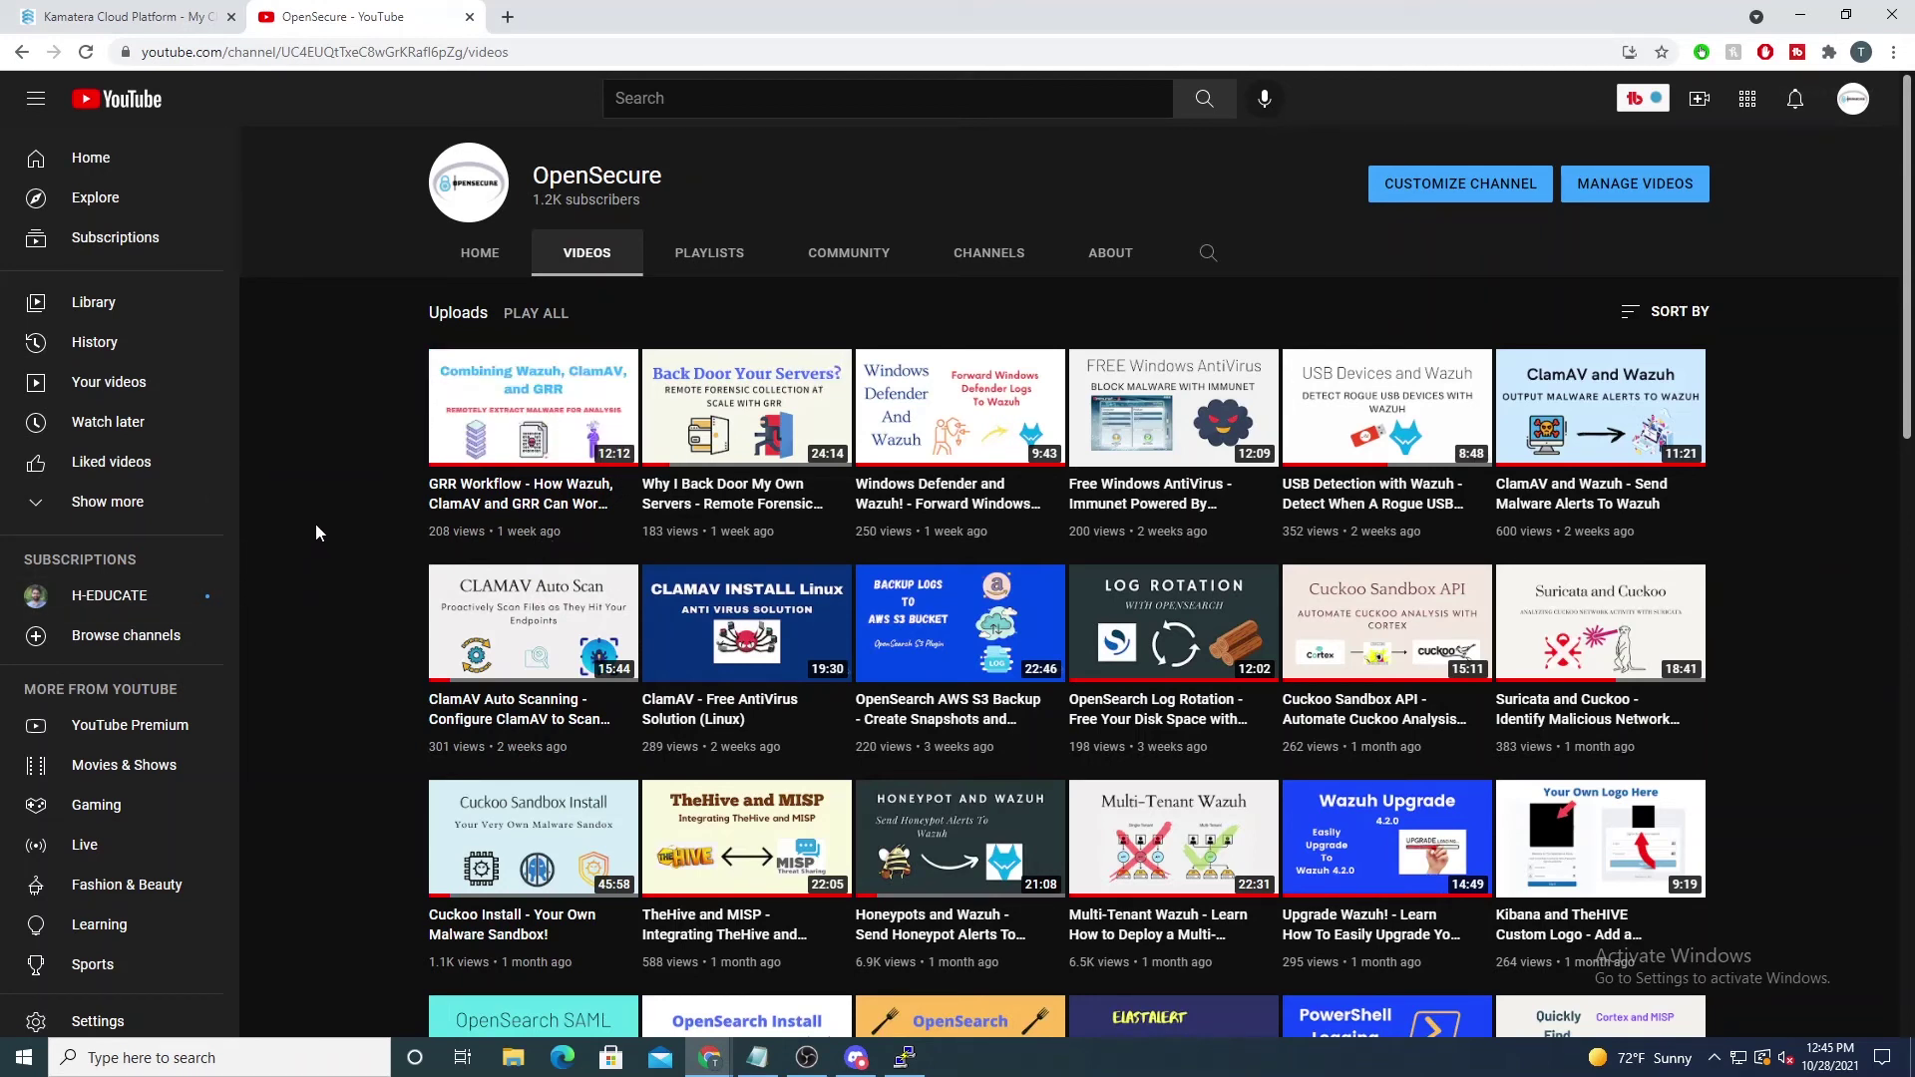
Step: Move the PuTTY window aside and force-power-off the pleasesubscribe server
key(ctrl+Tab)
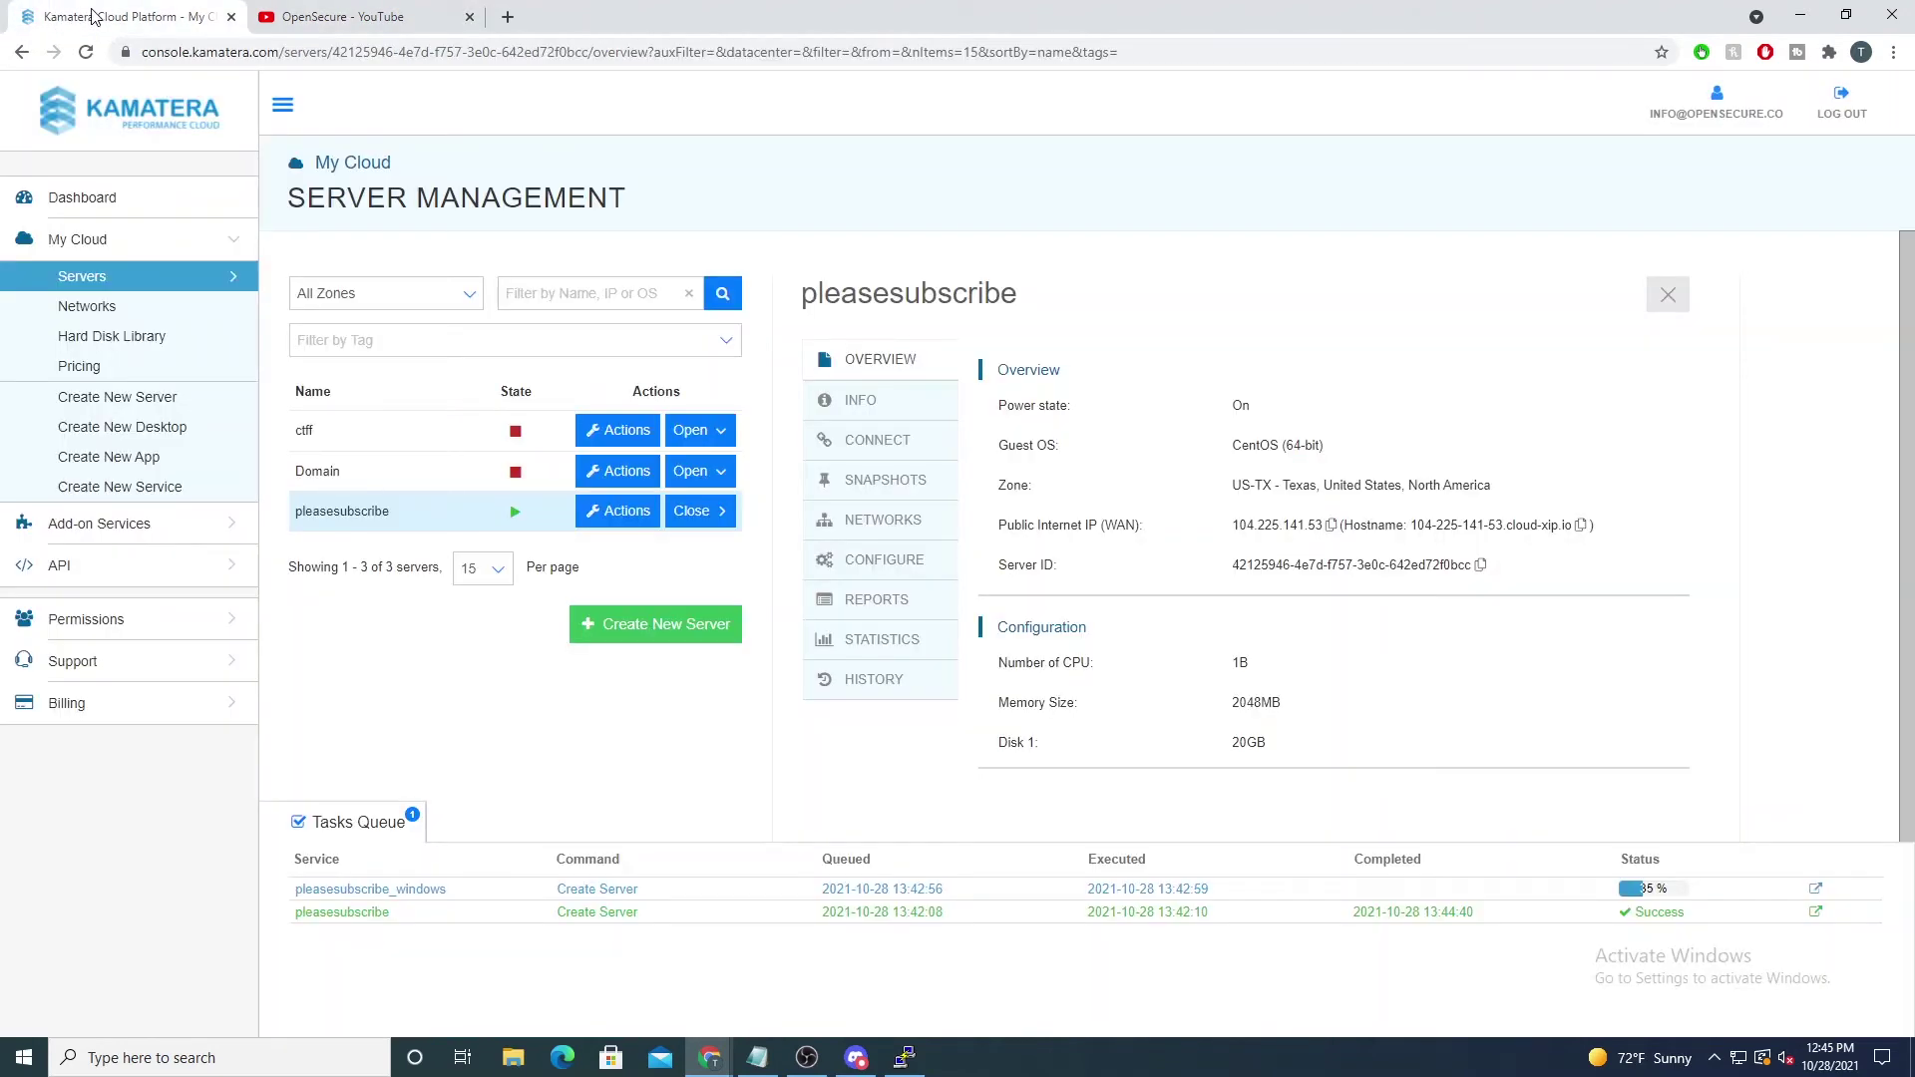
click(905, 1057)
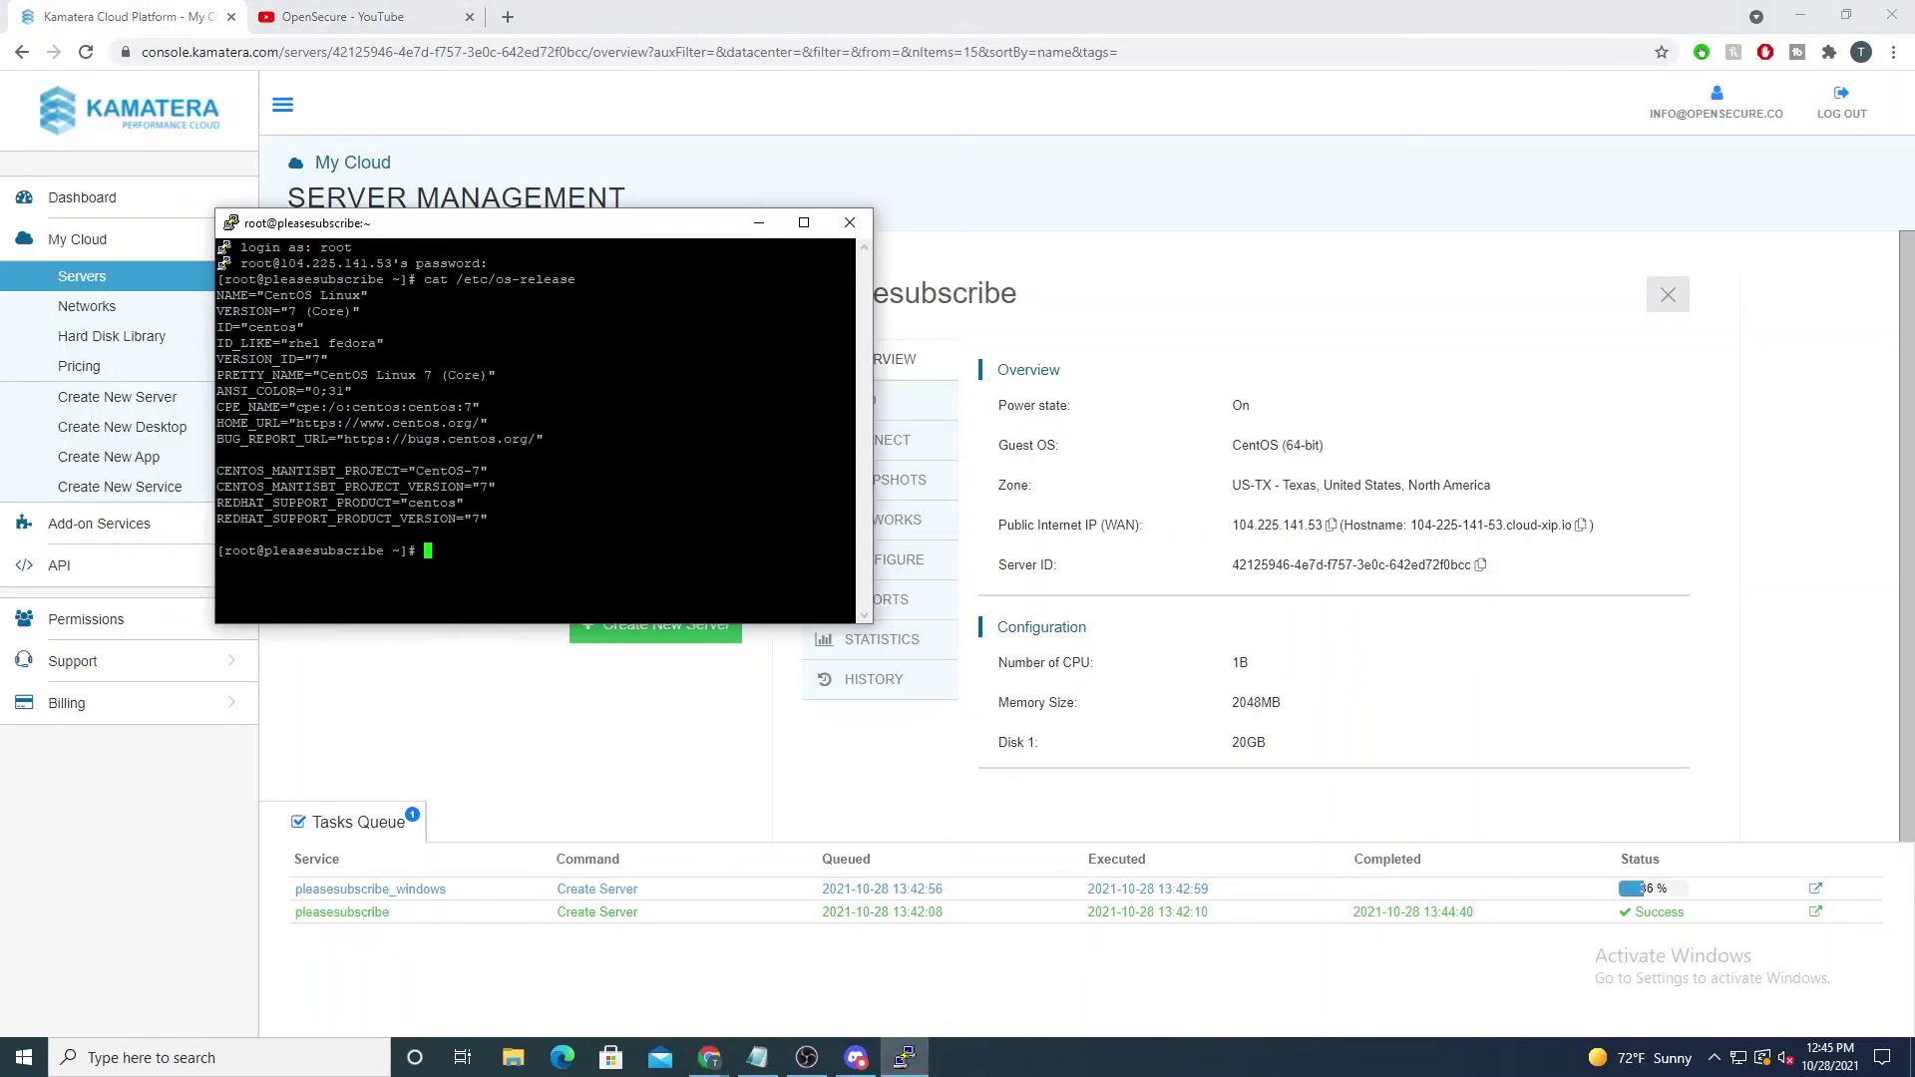
drag(421, 235, 841, 266)
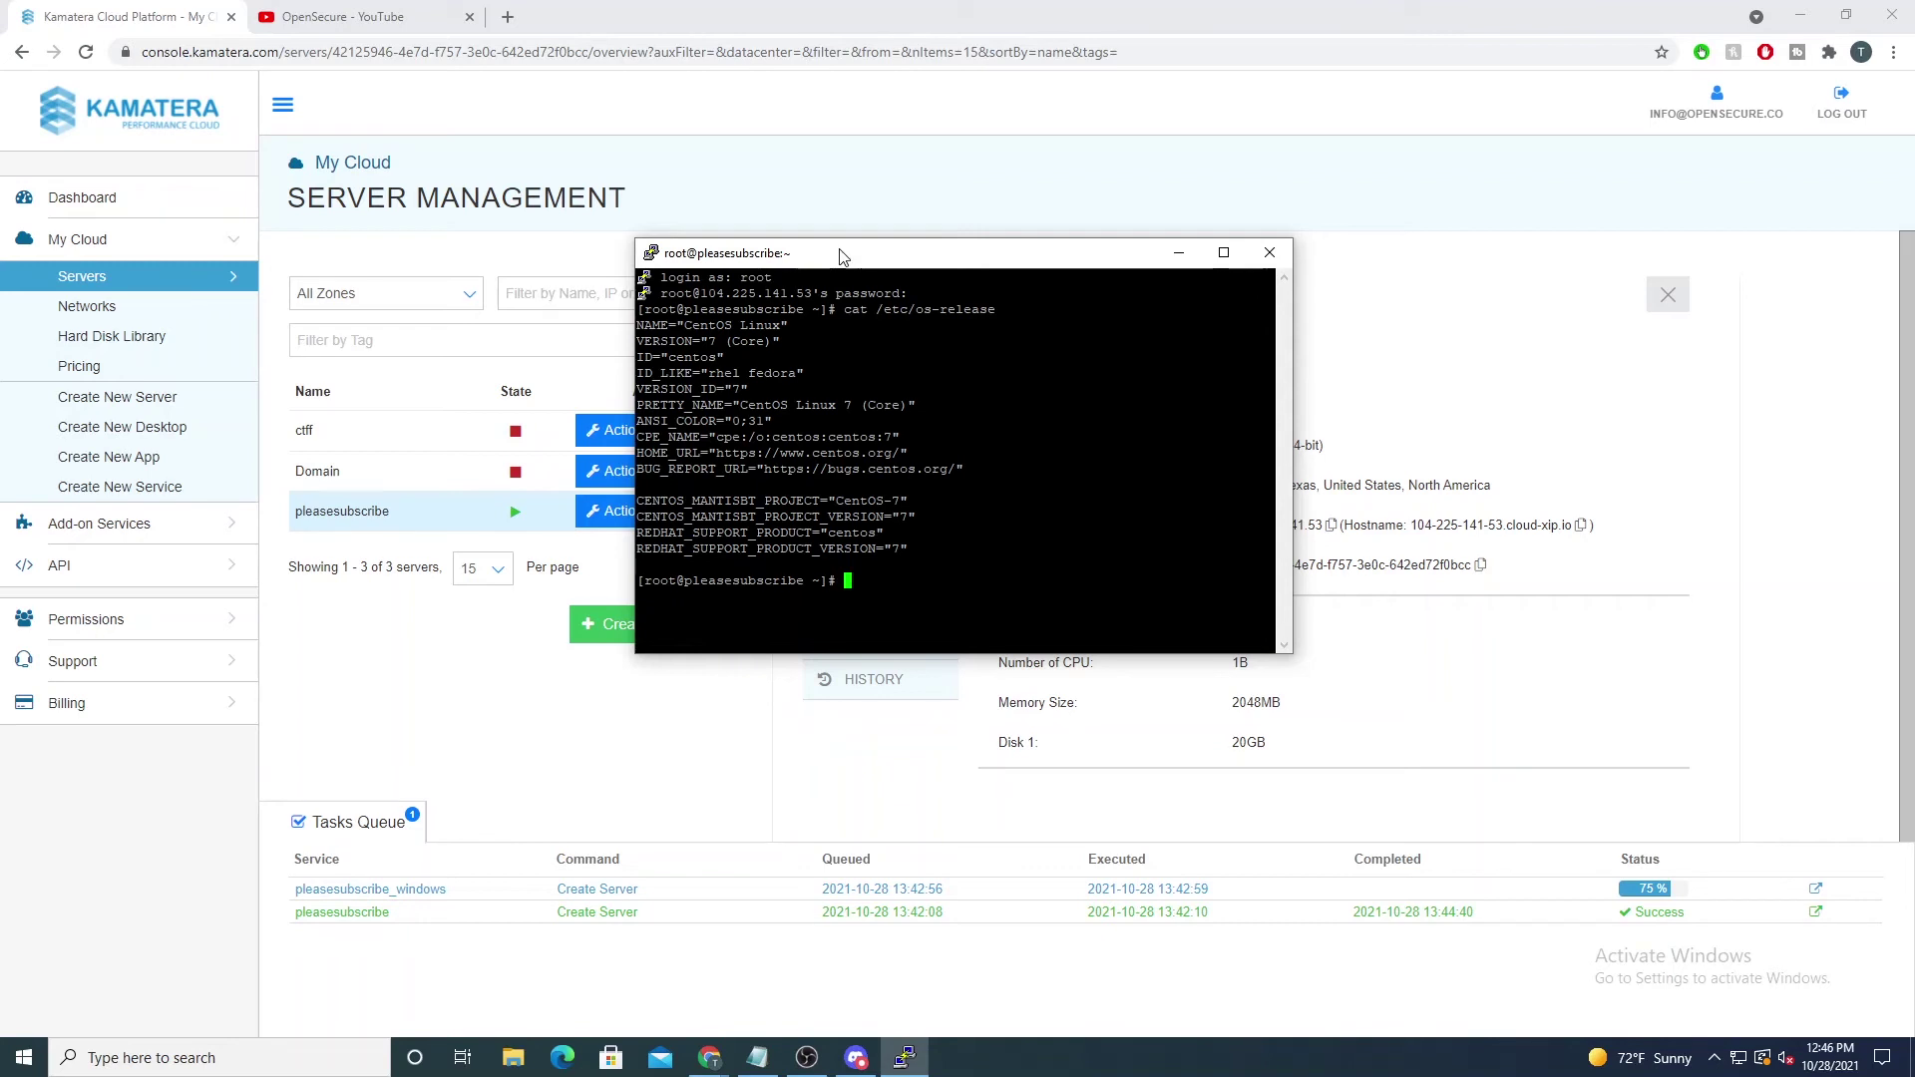
drag(841, 257, 1353, 259)
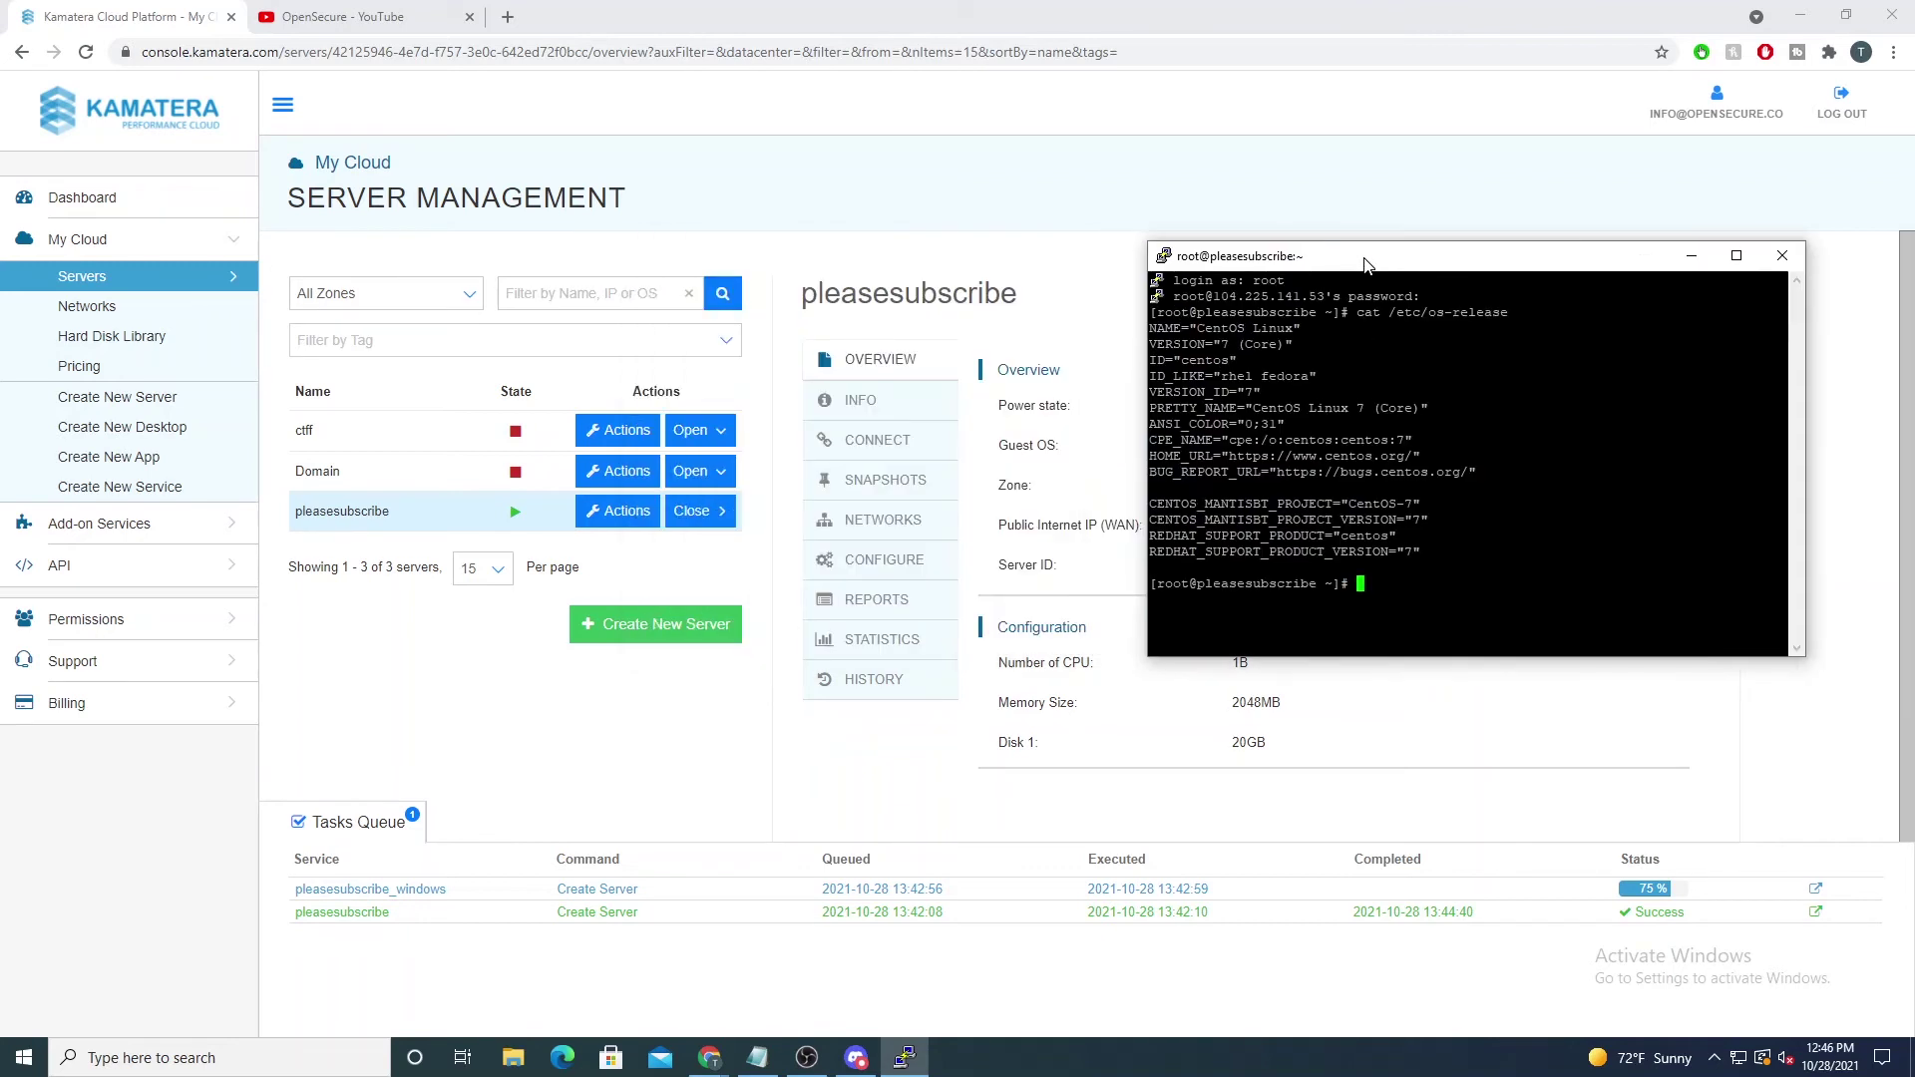
click(615, 520)
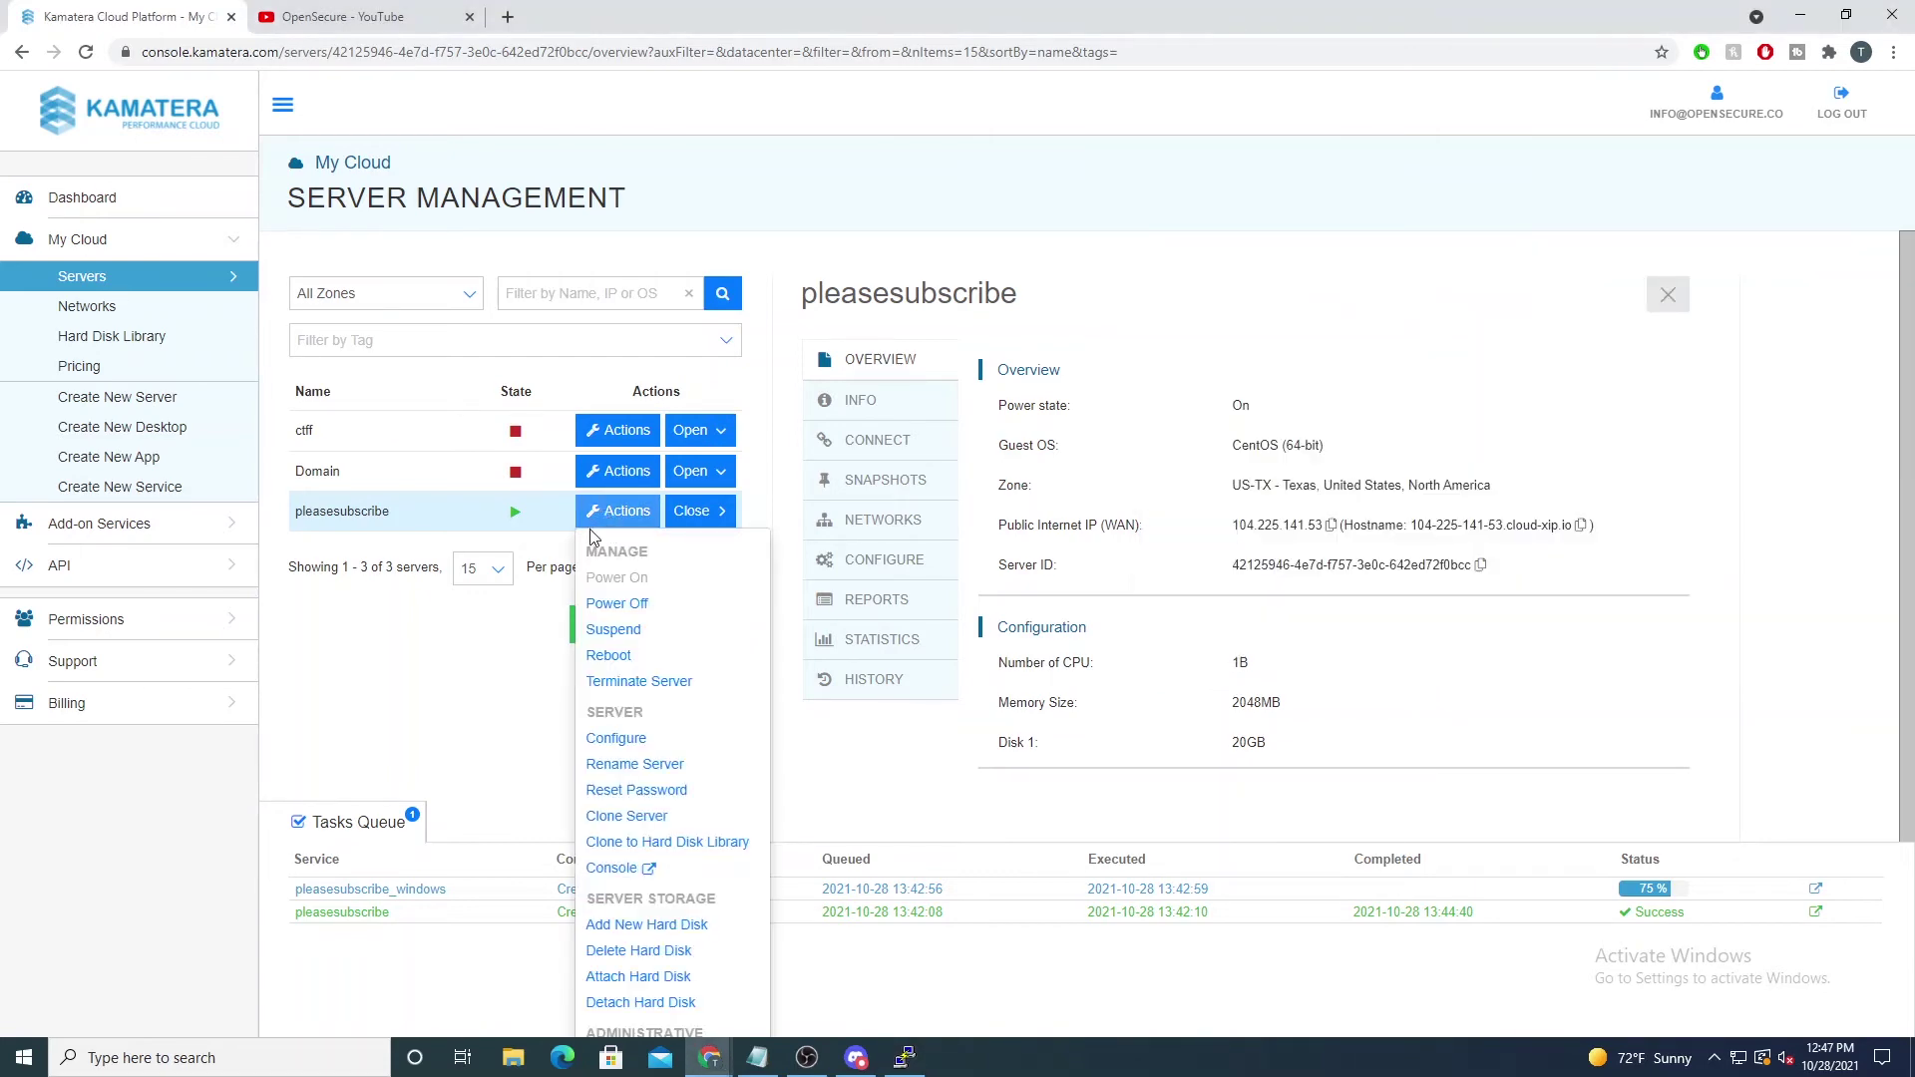
click(627, 604)
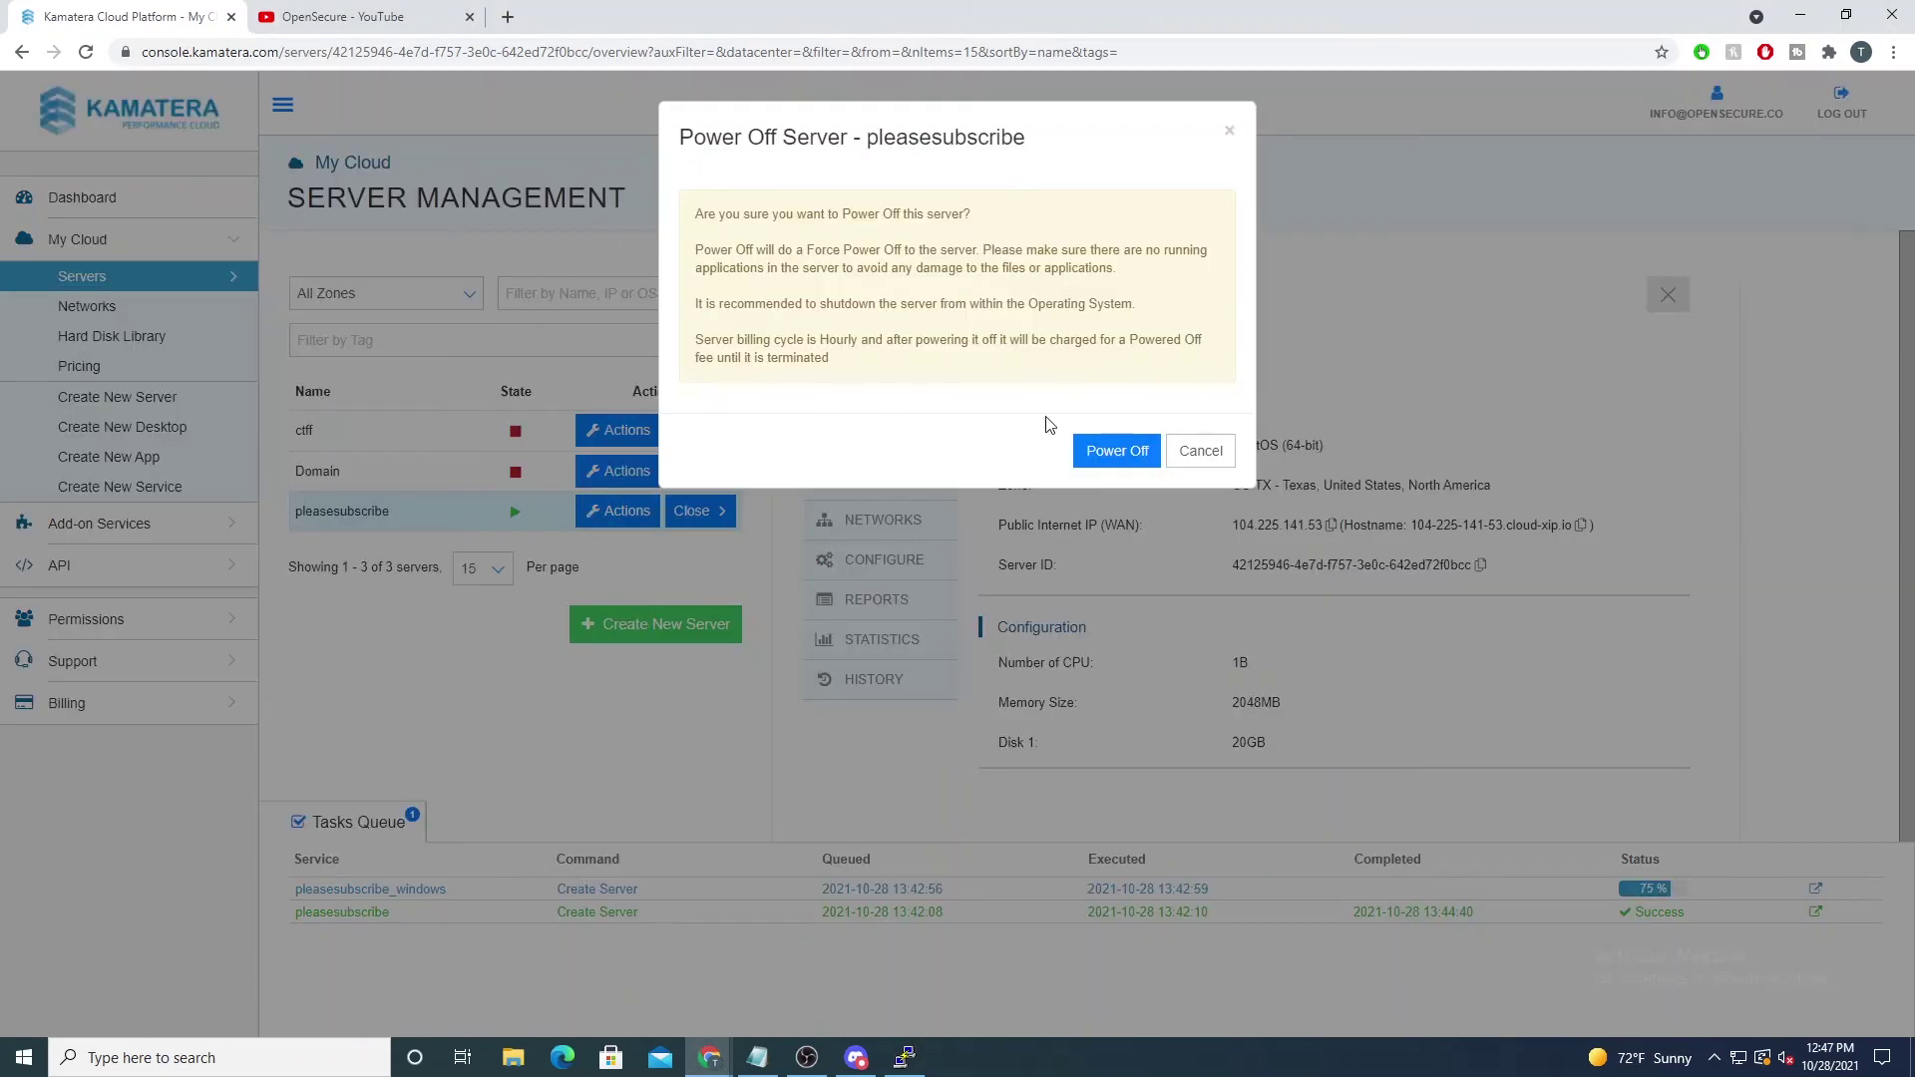
click(1112, 450)
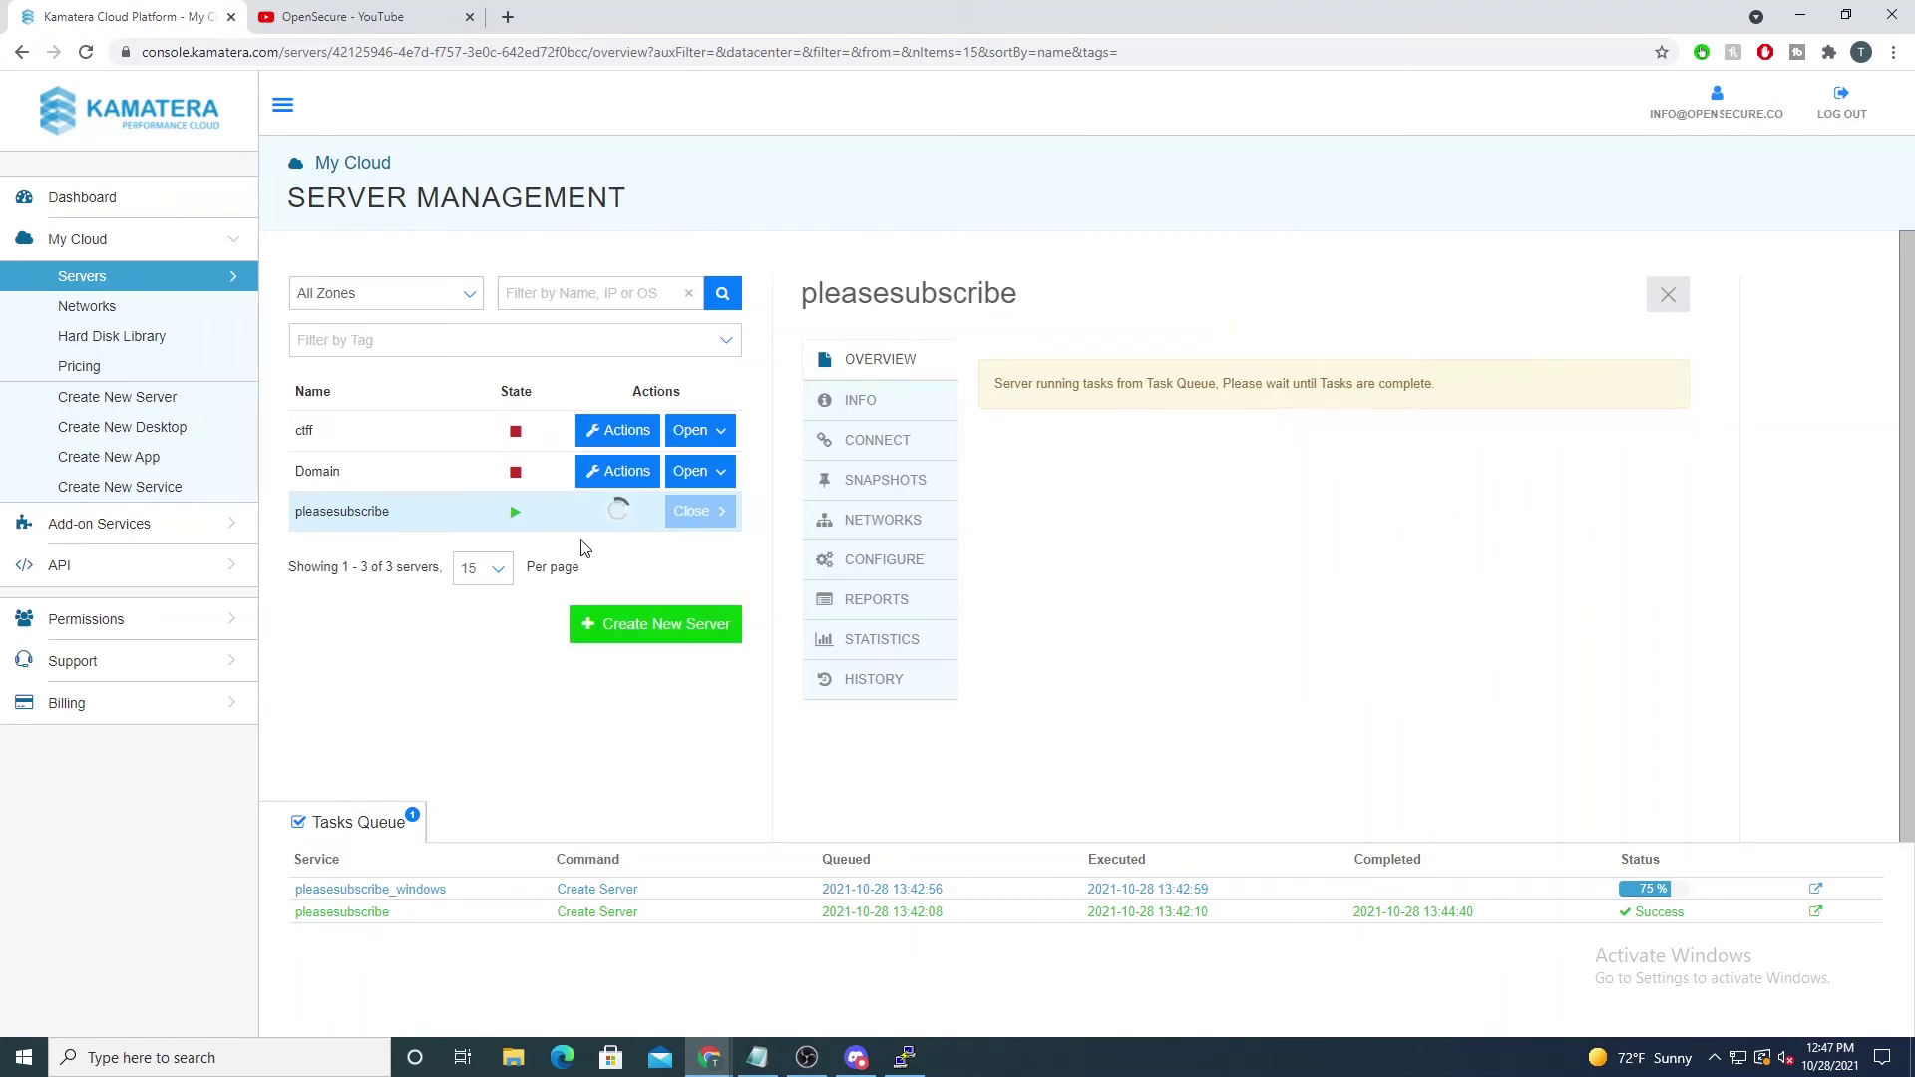
Step: Confirm the PuTTY session no longer responds and dismiss its connection-lost error
click(905, 1057)
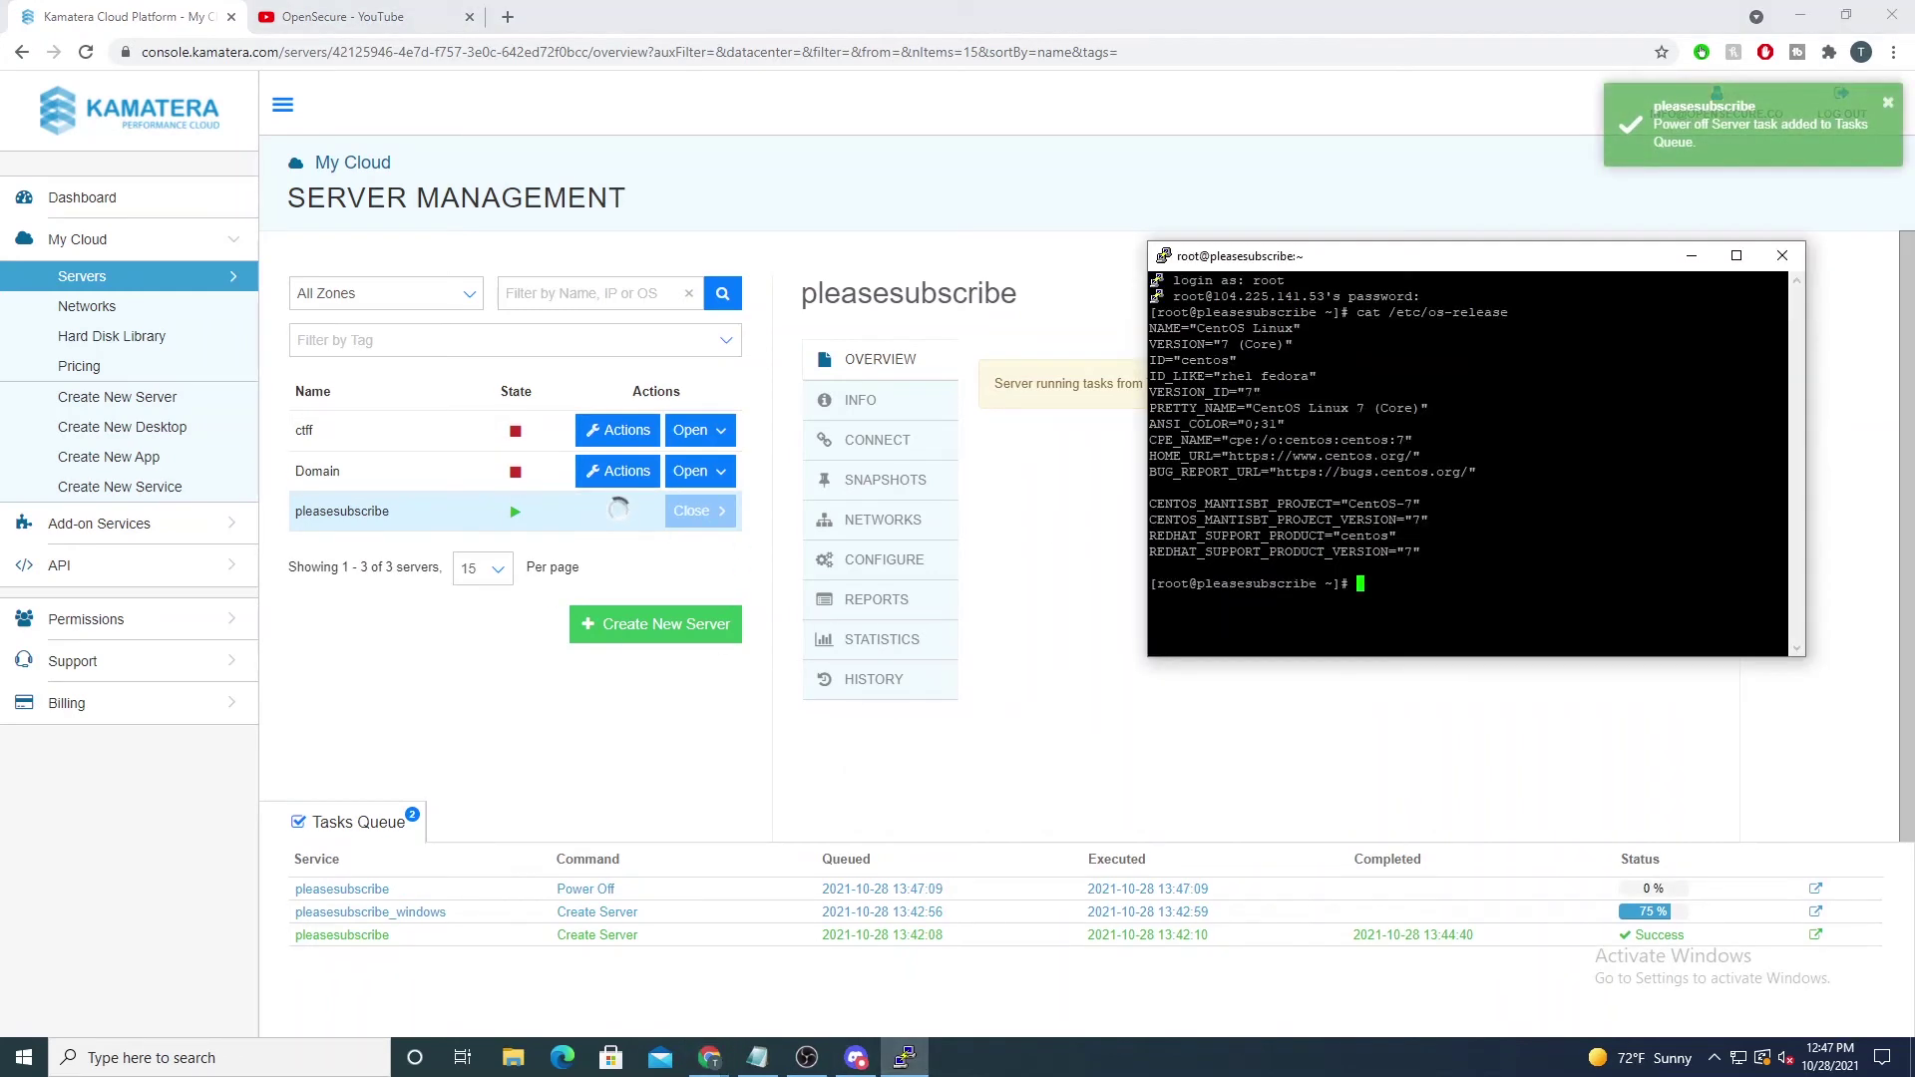
text(gfdsg)
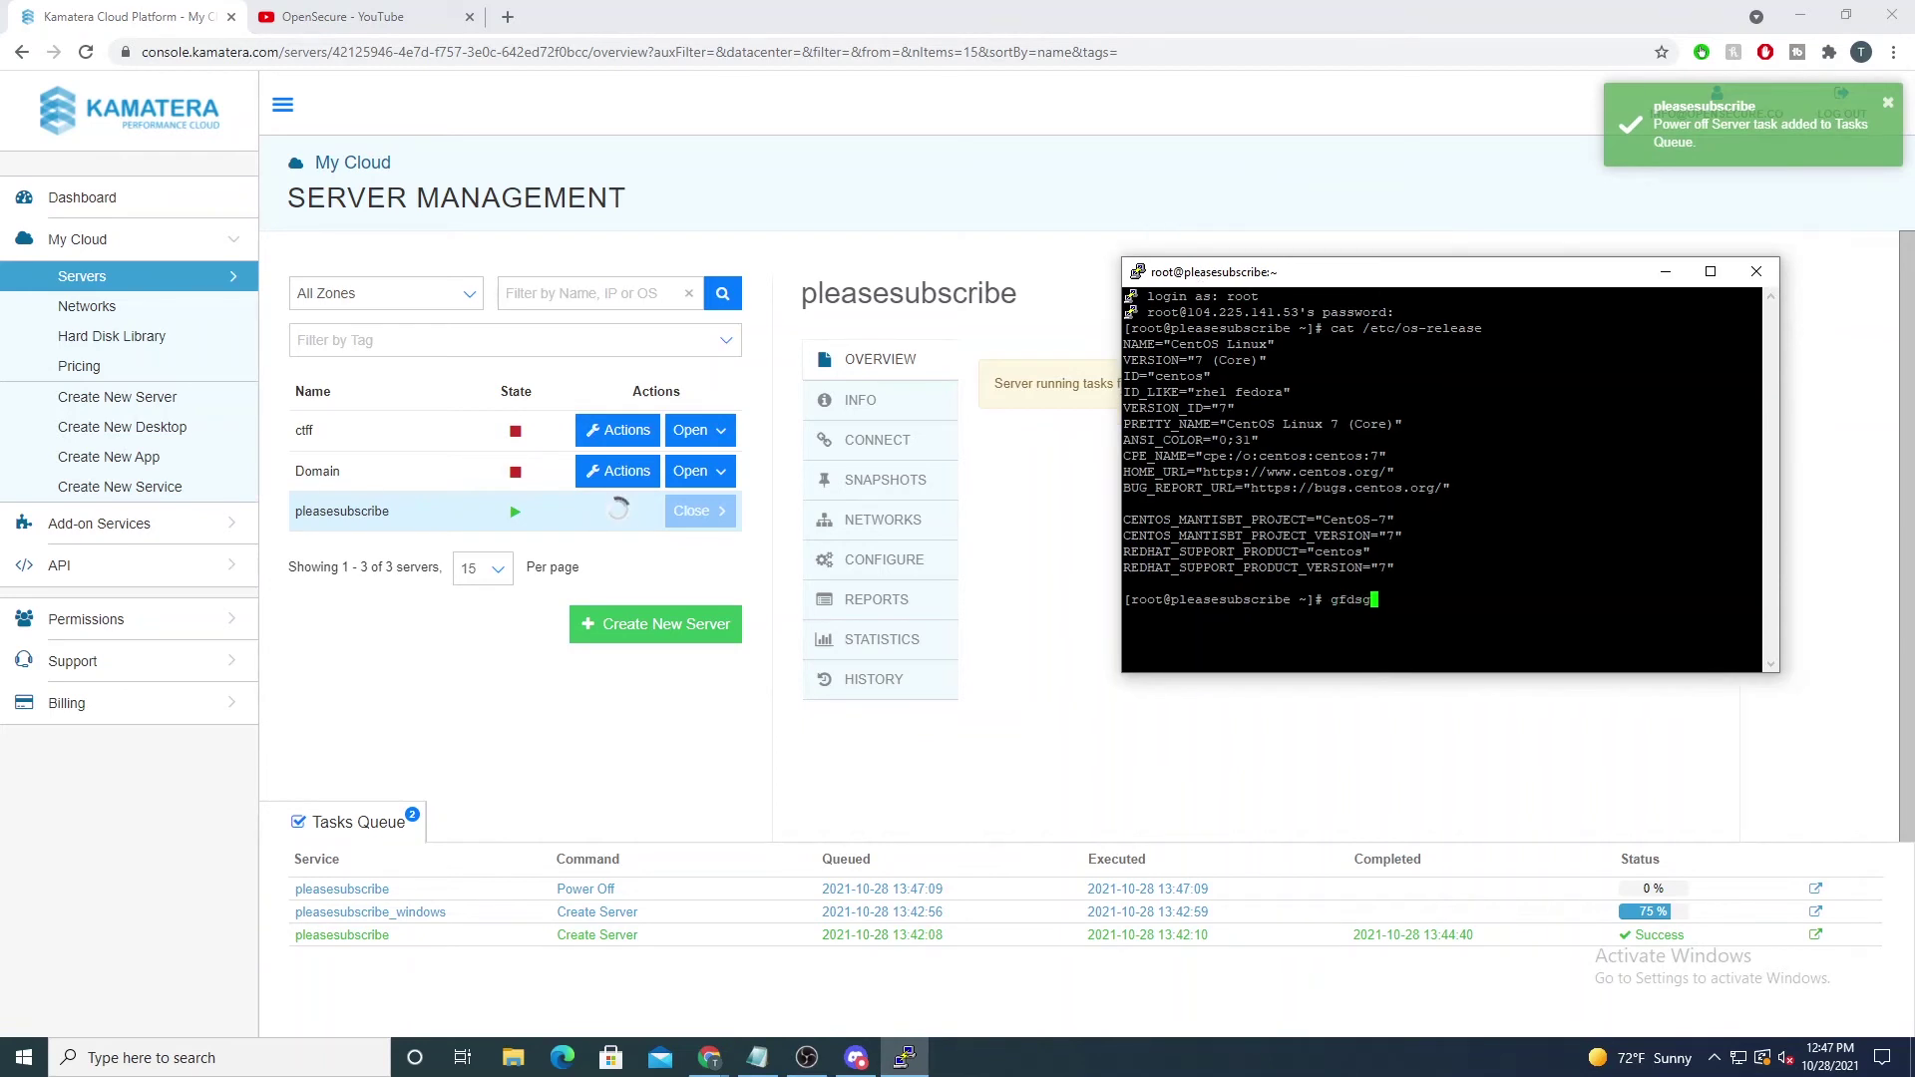
key(BackSpace)
key(BackSpace)
key(BackSpace)
key(BackSpace)
key(BackSpace)
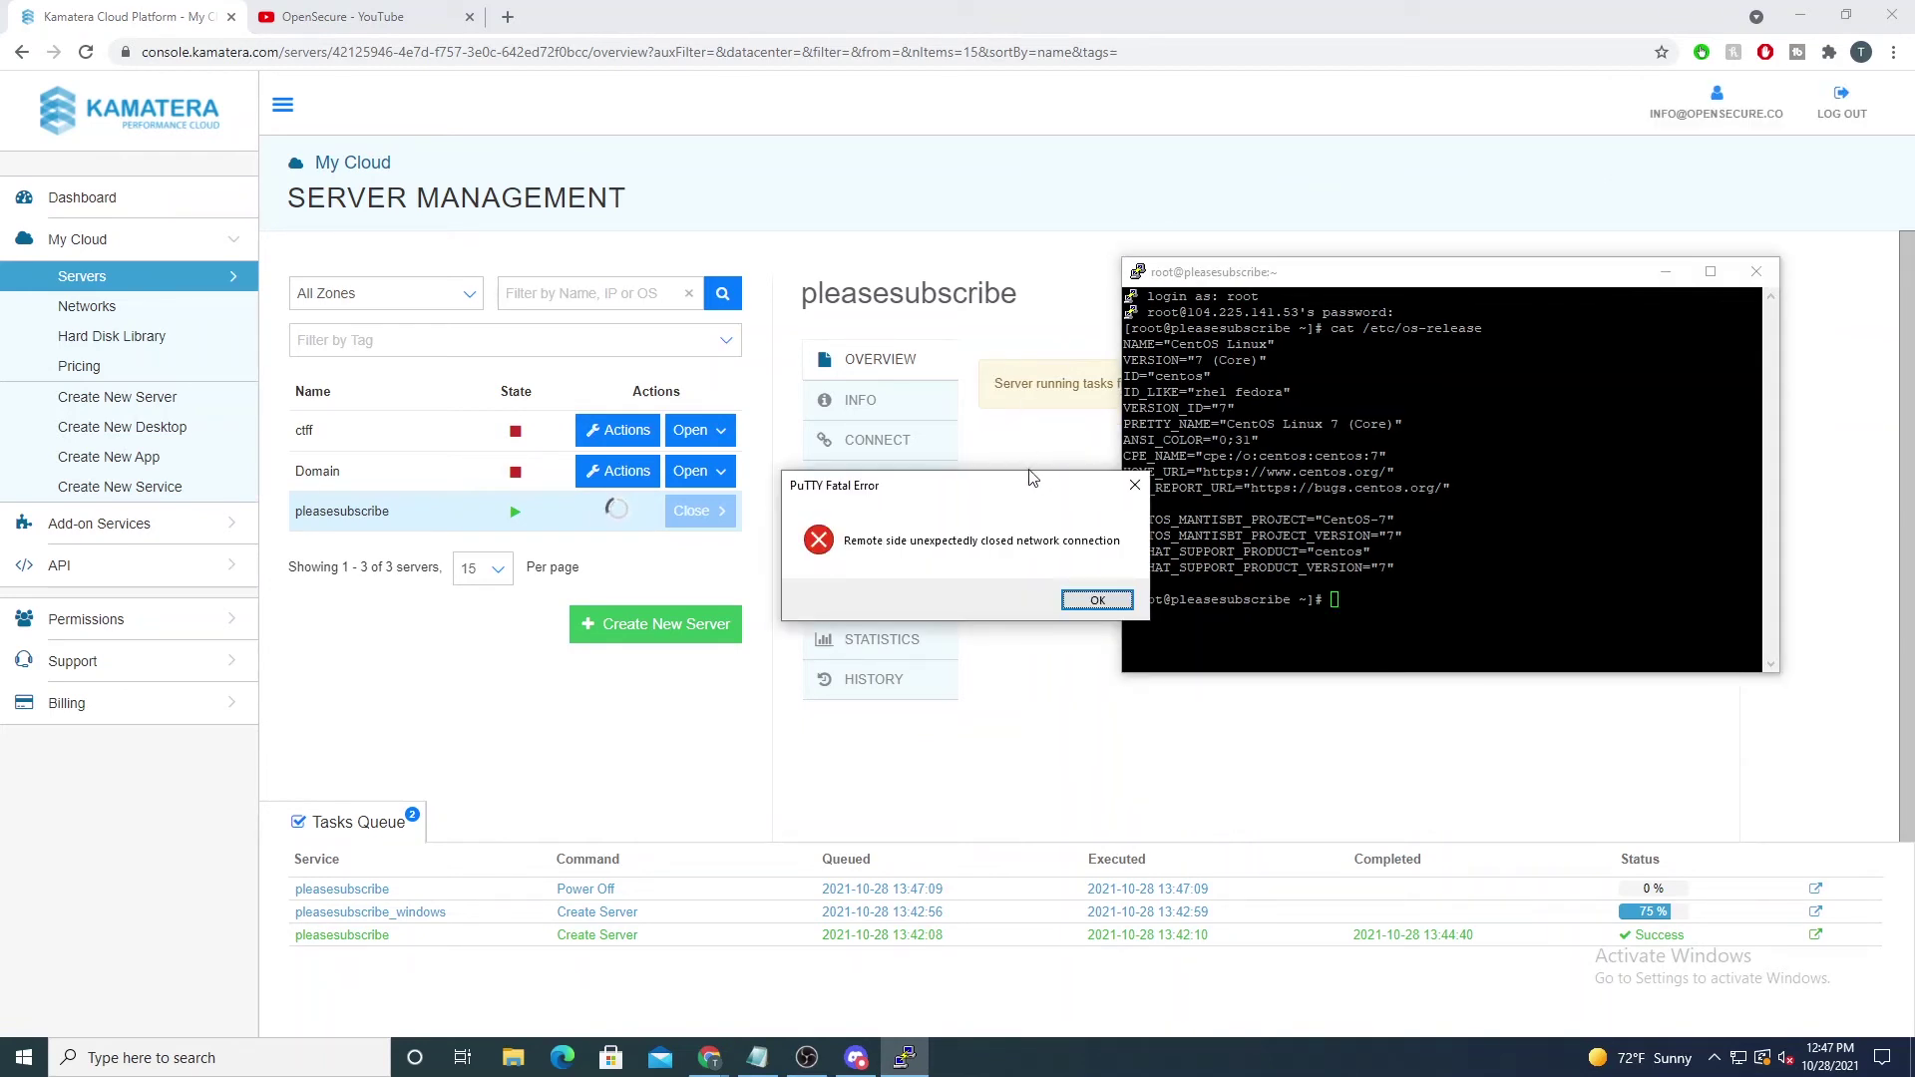
click(1083, 602)
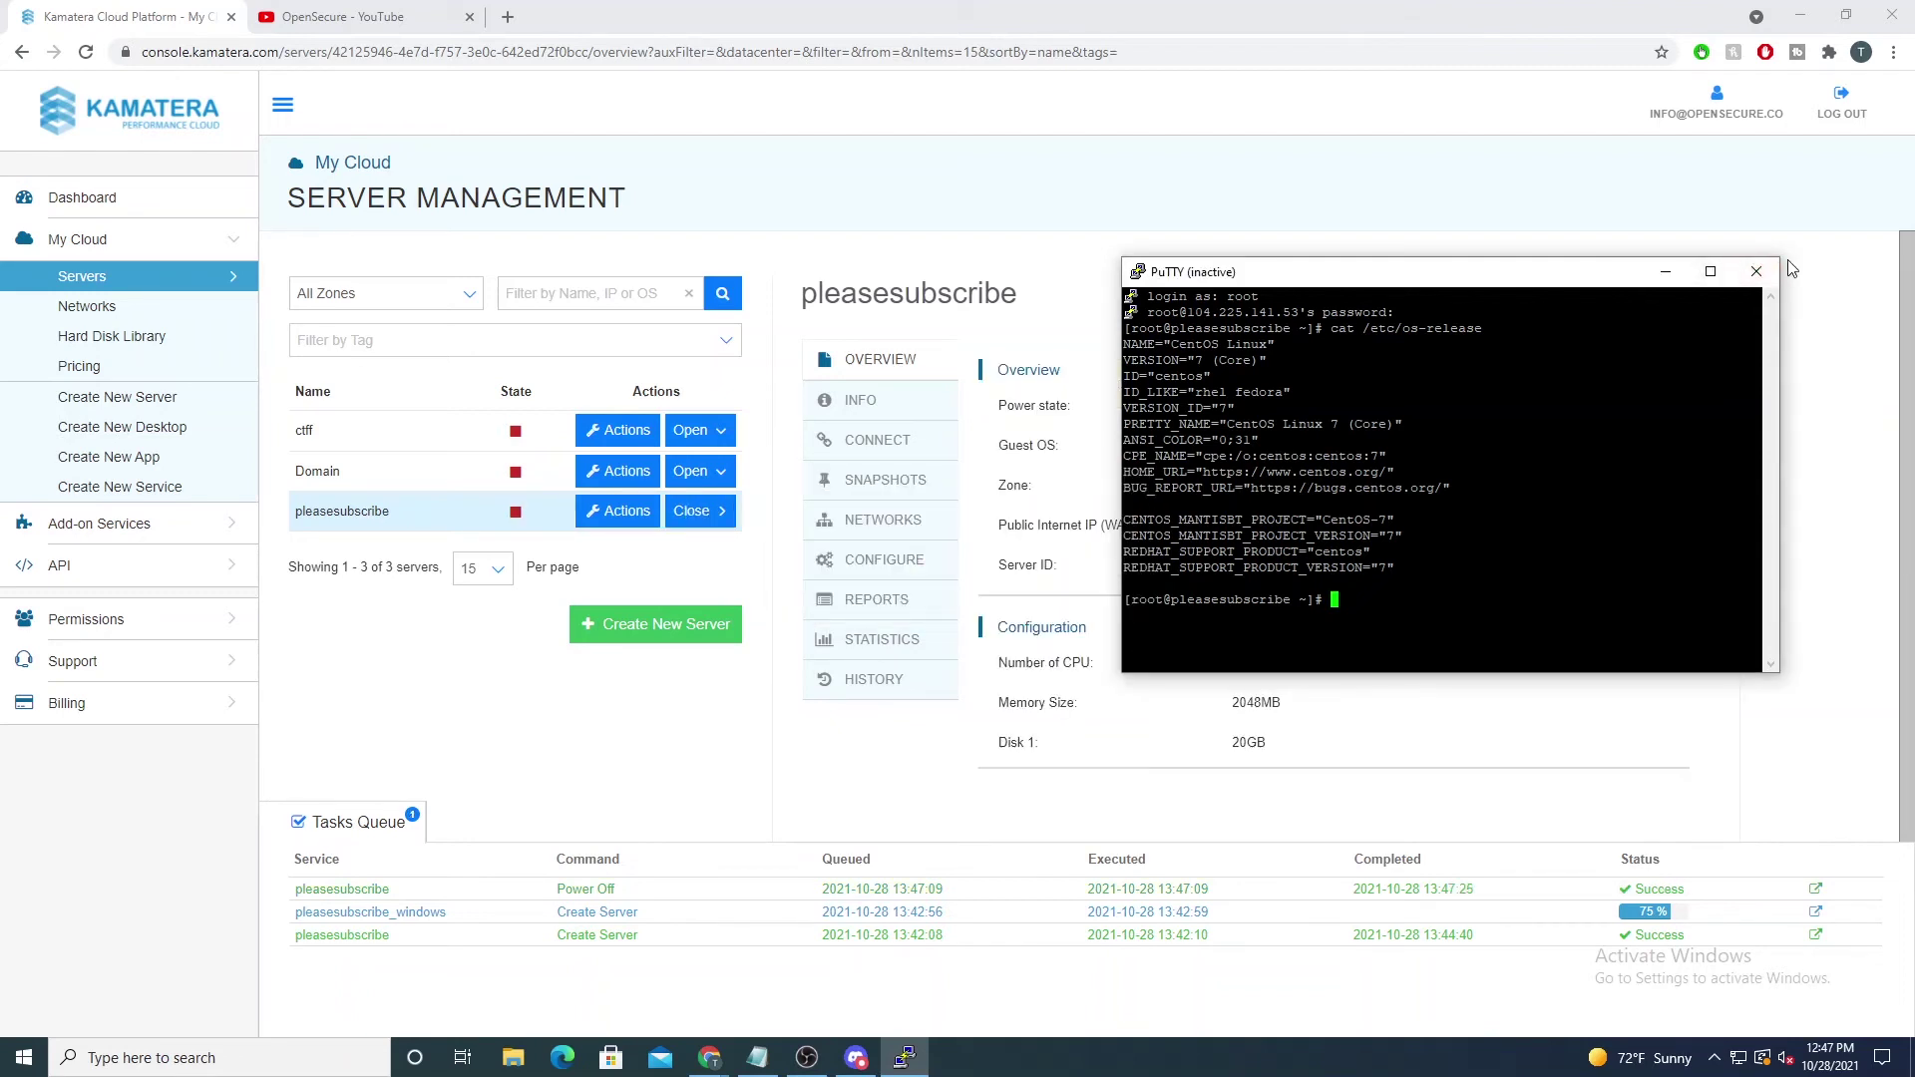
Step: Close the dead PuTTY window and power the pleasesubscribe server back on
click(1755, 271)
click(636, 515)
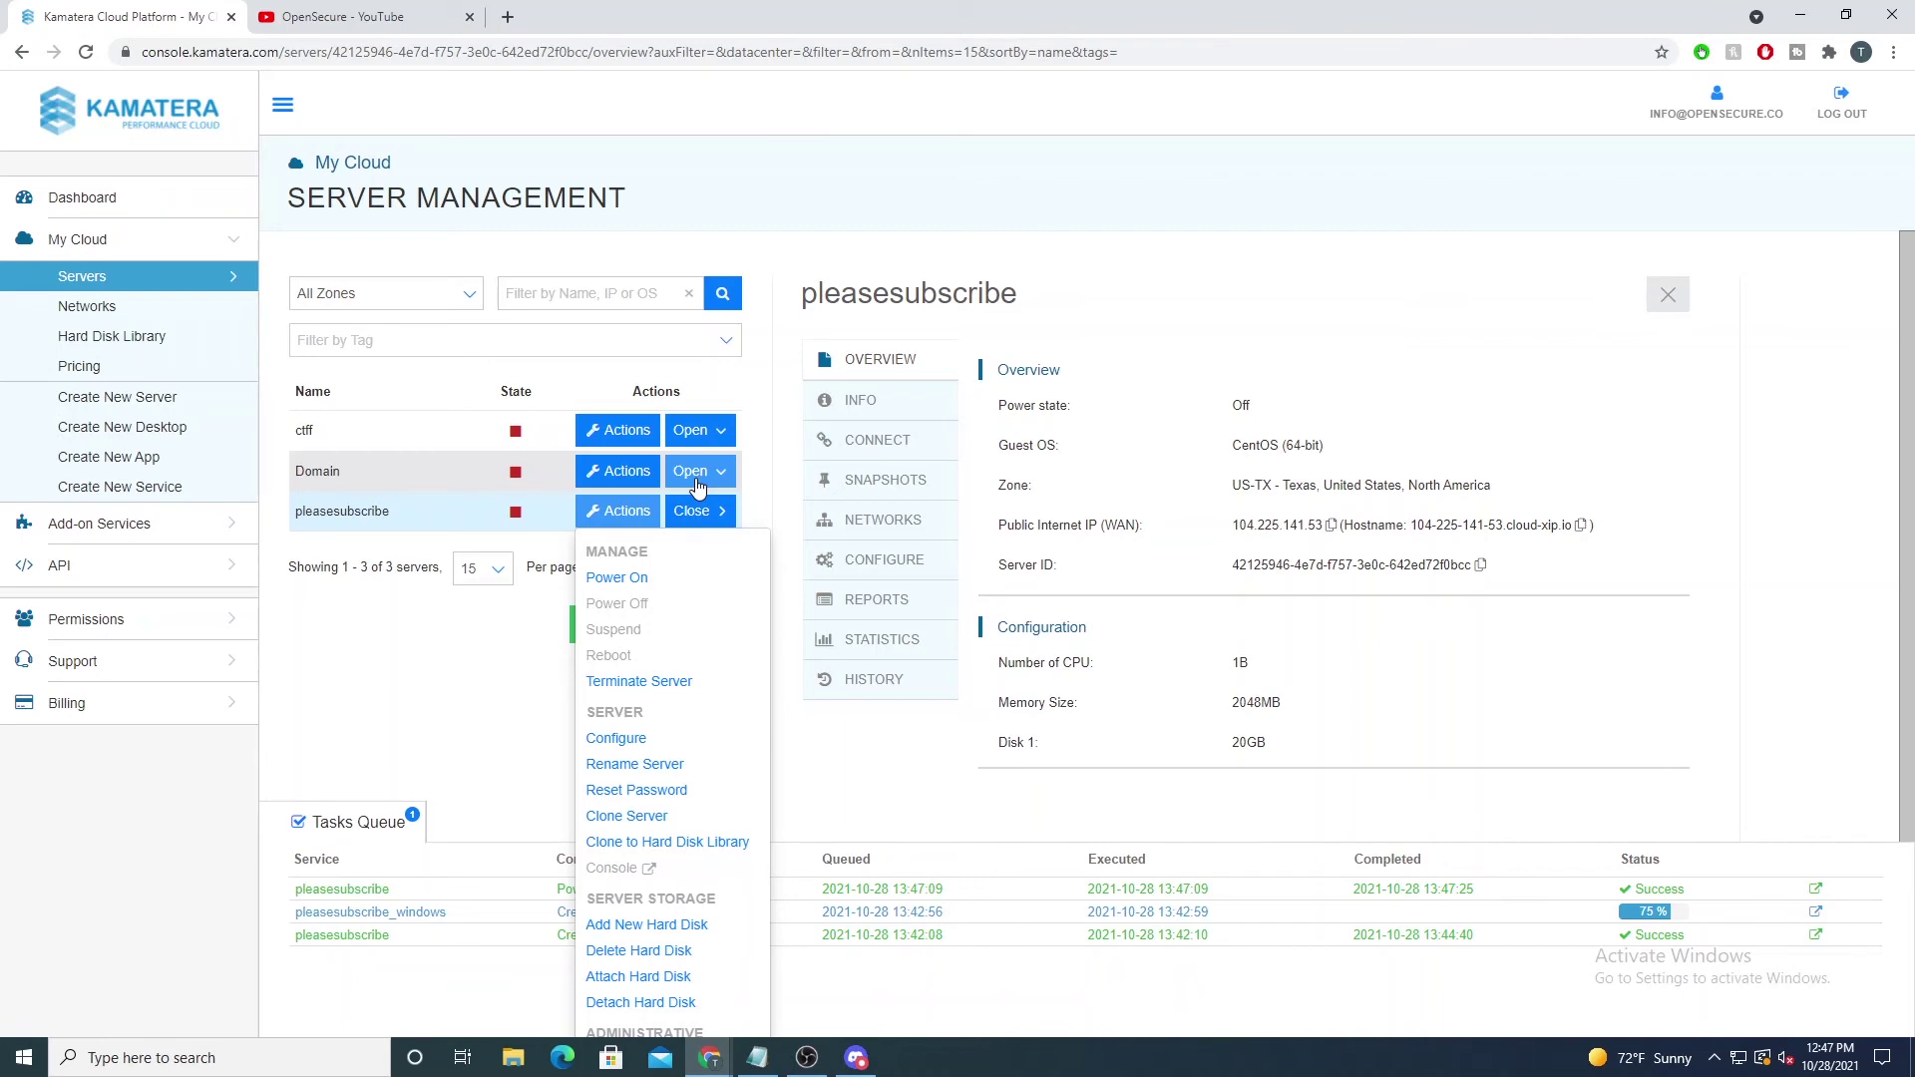
click(618, 580)
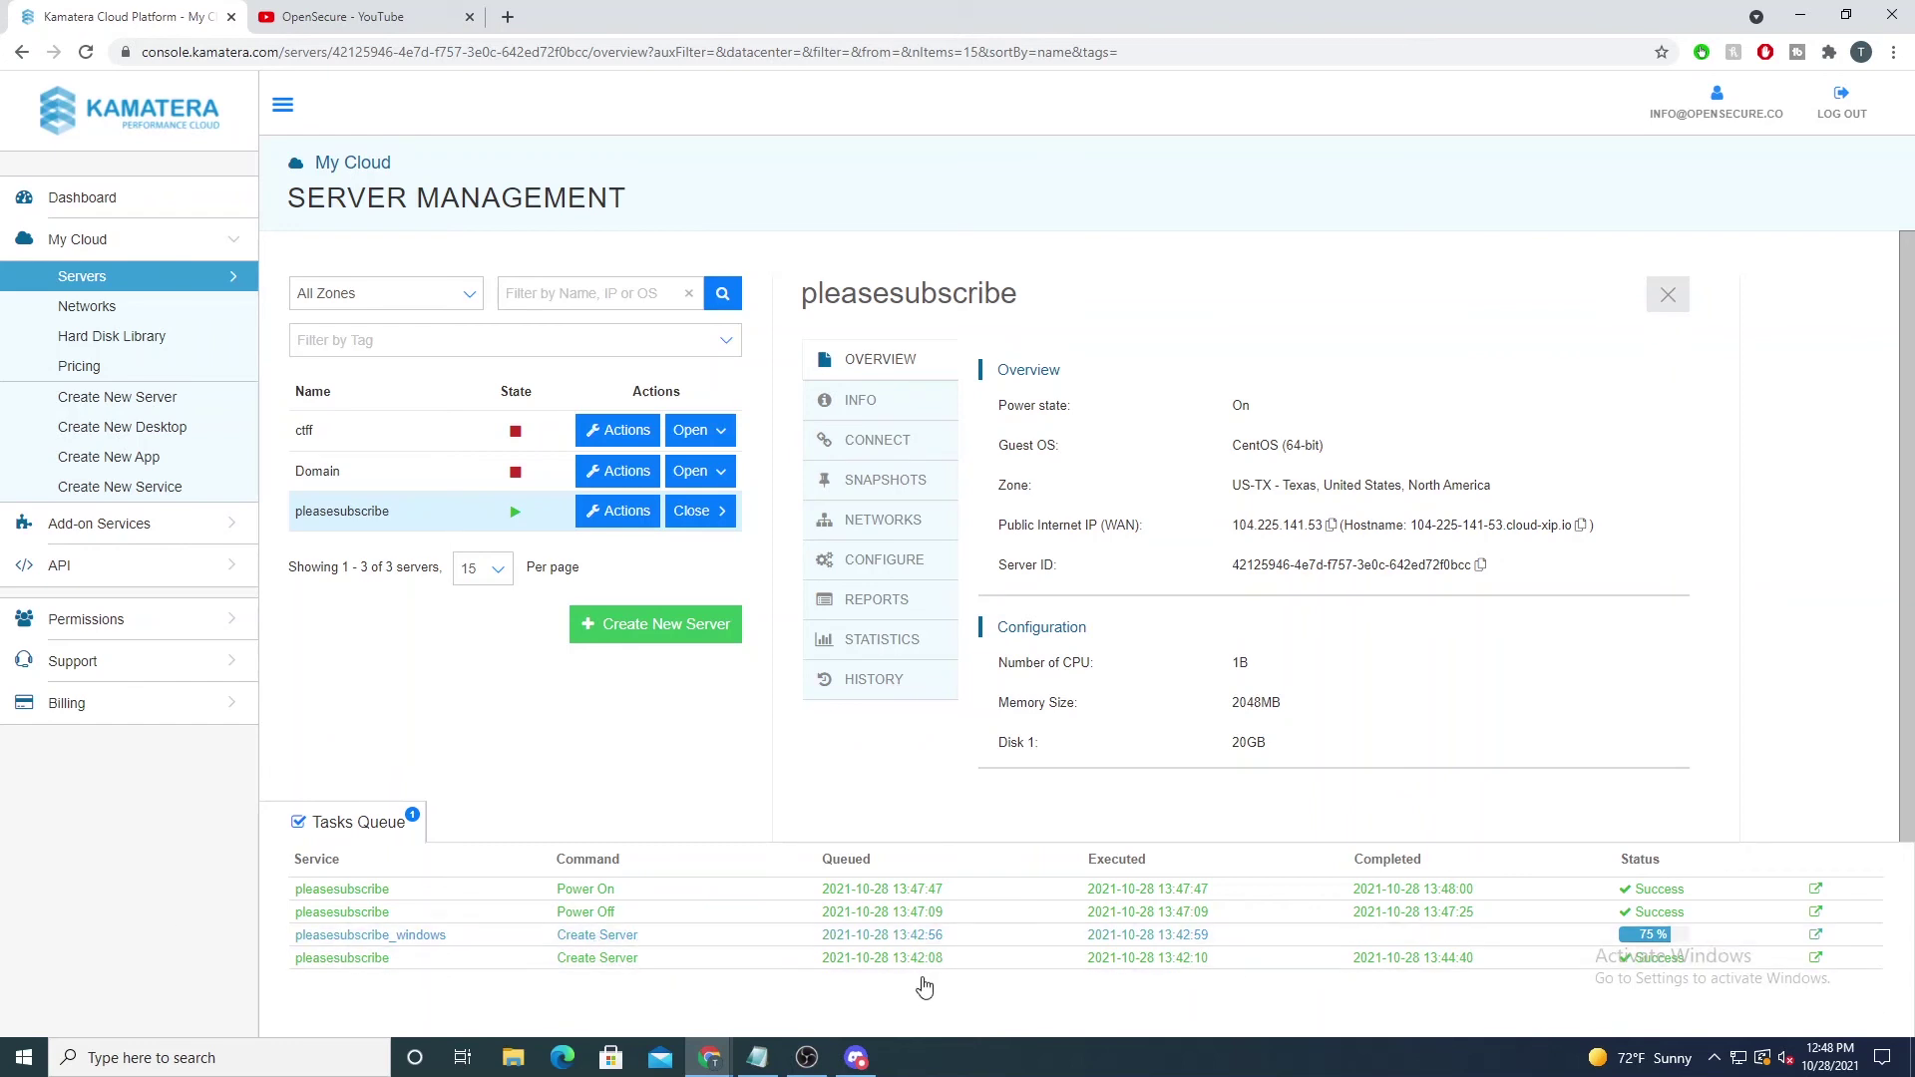
Step: Check the Create Server task log, then copy pleasesubscribe_windows' public IP 138.128.244.84 from its overview
click(439, 935)
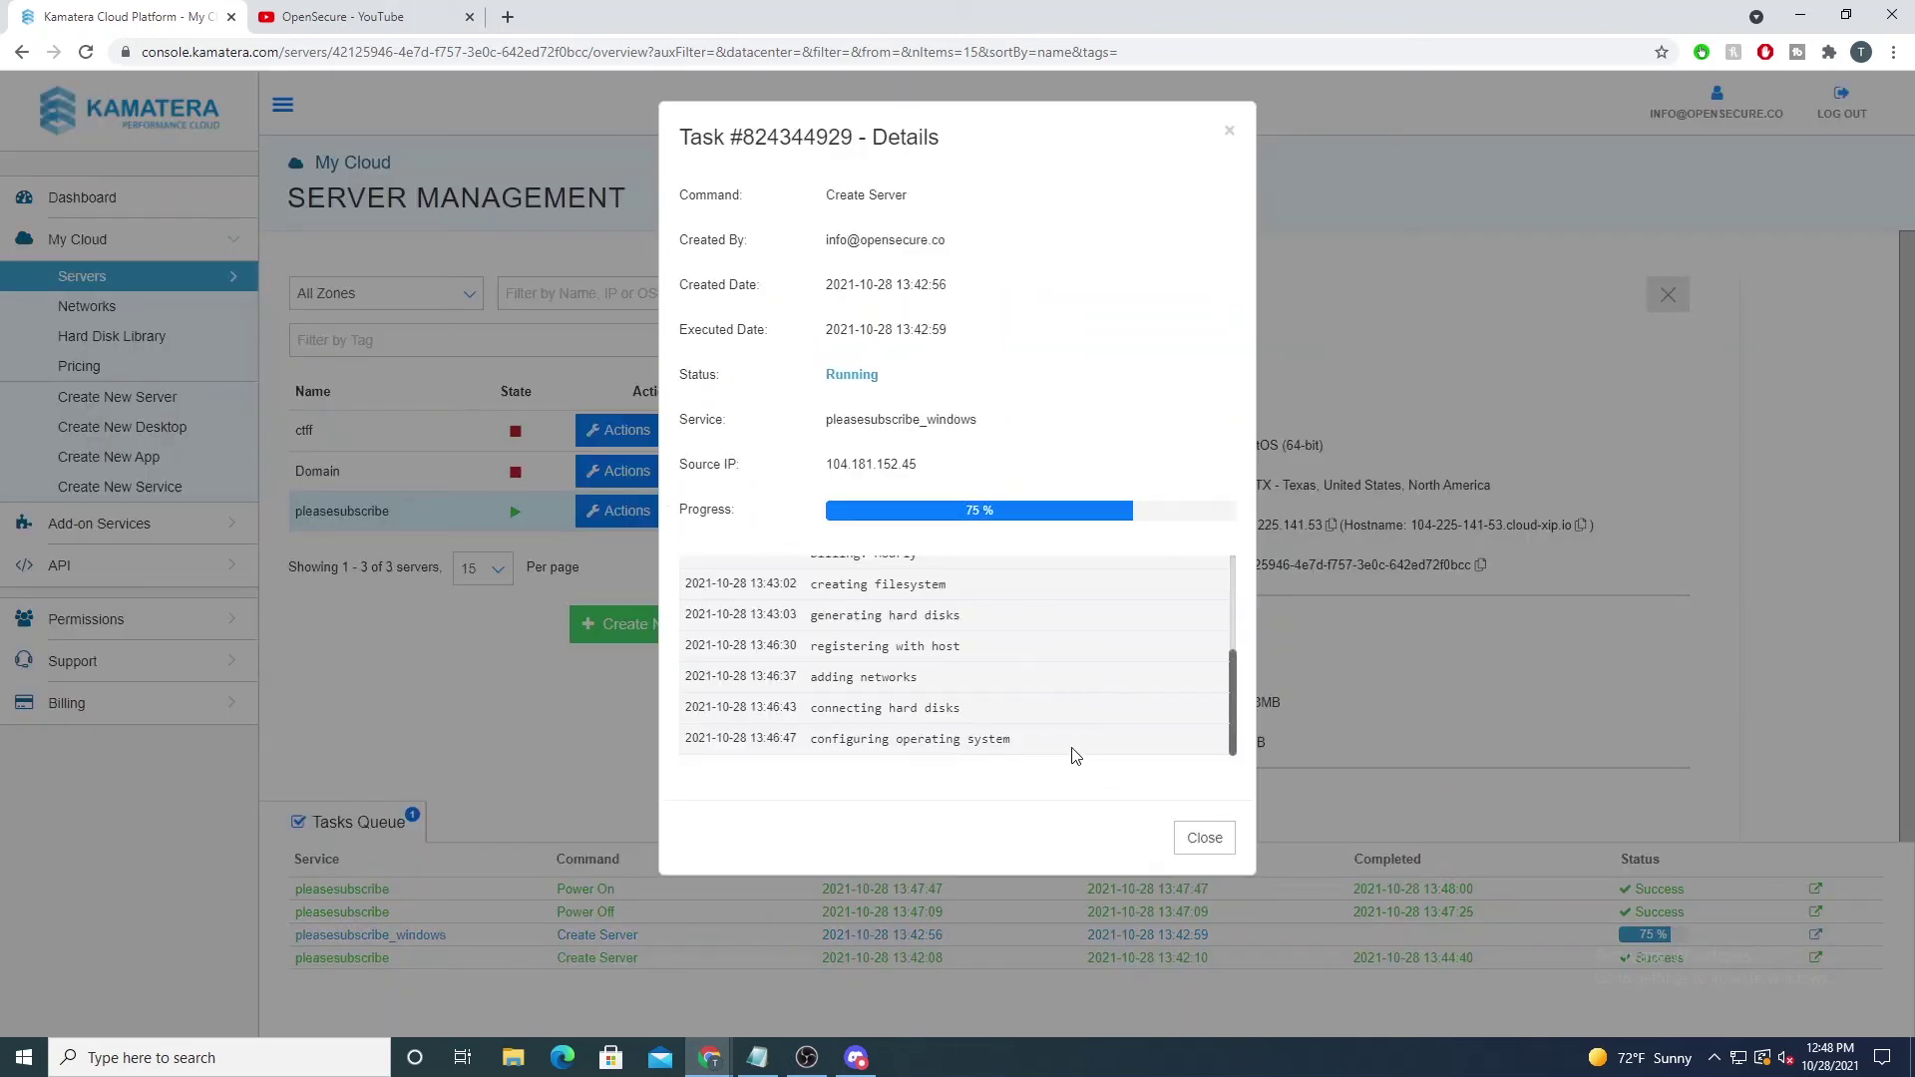
drag(1065, 750, 834, 756)
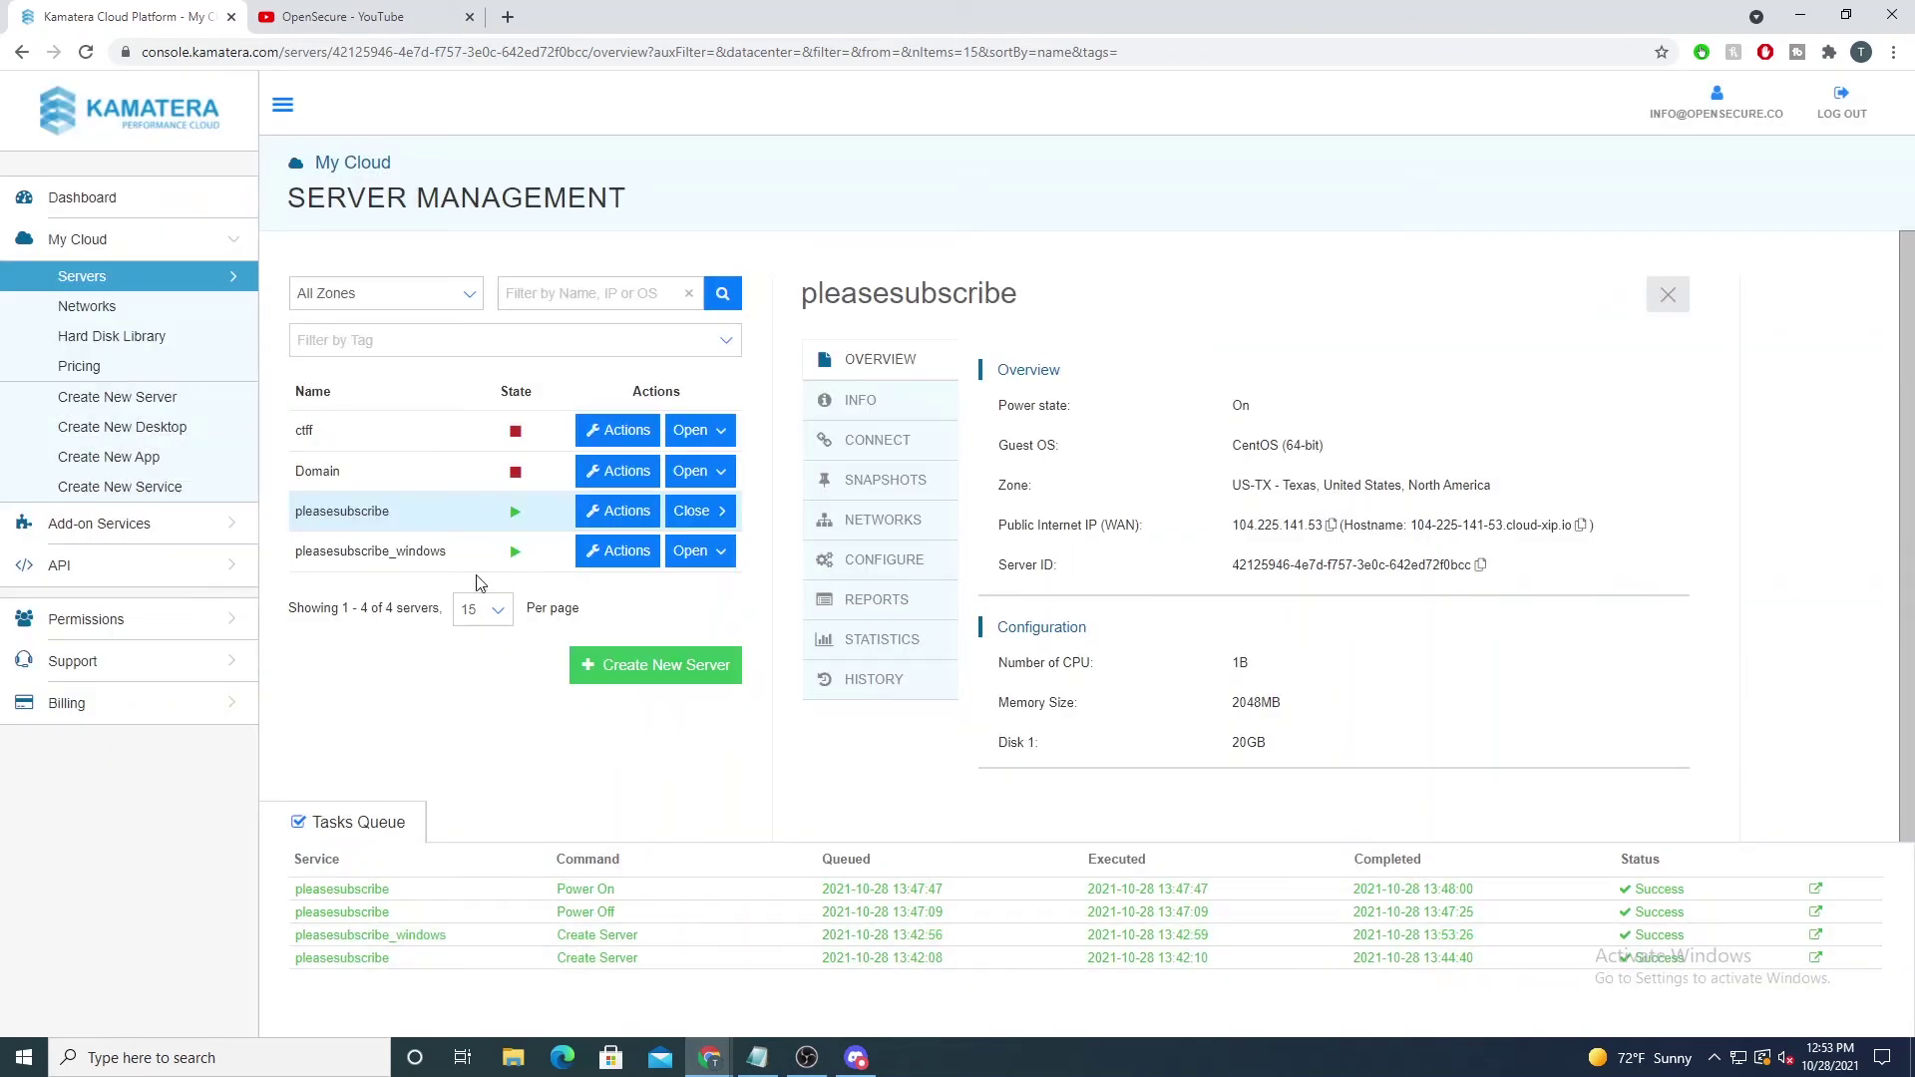
click(386, 563)
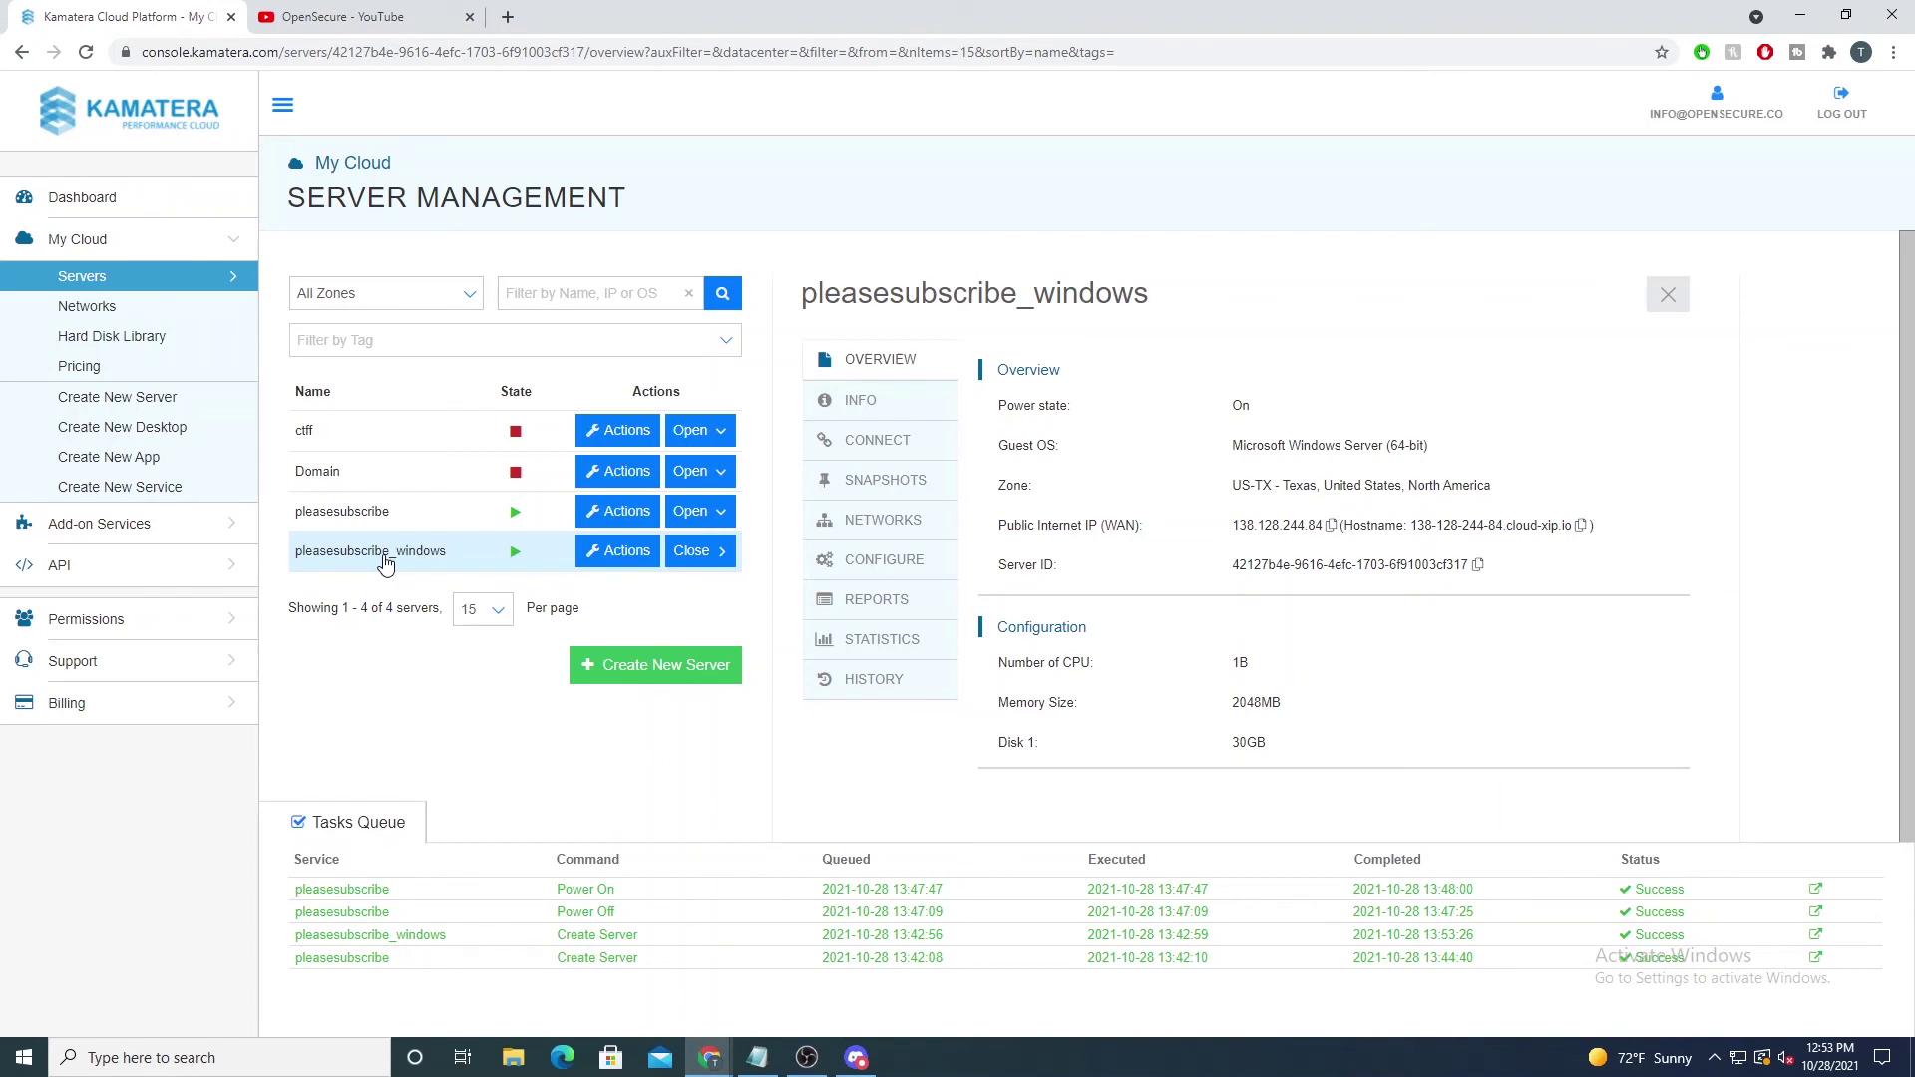
click(1331, 525)
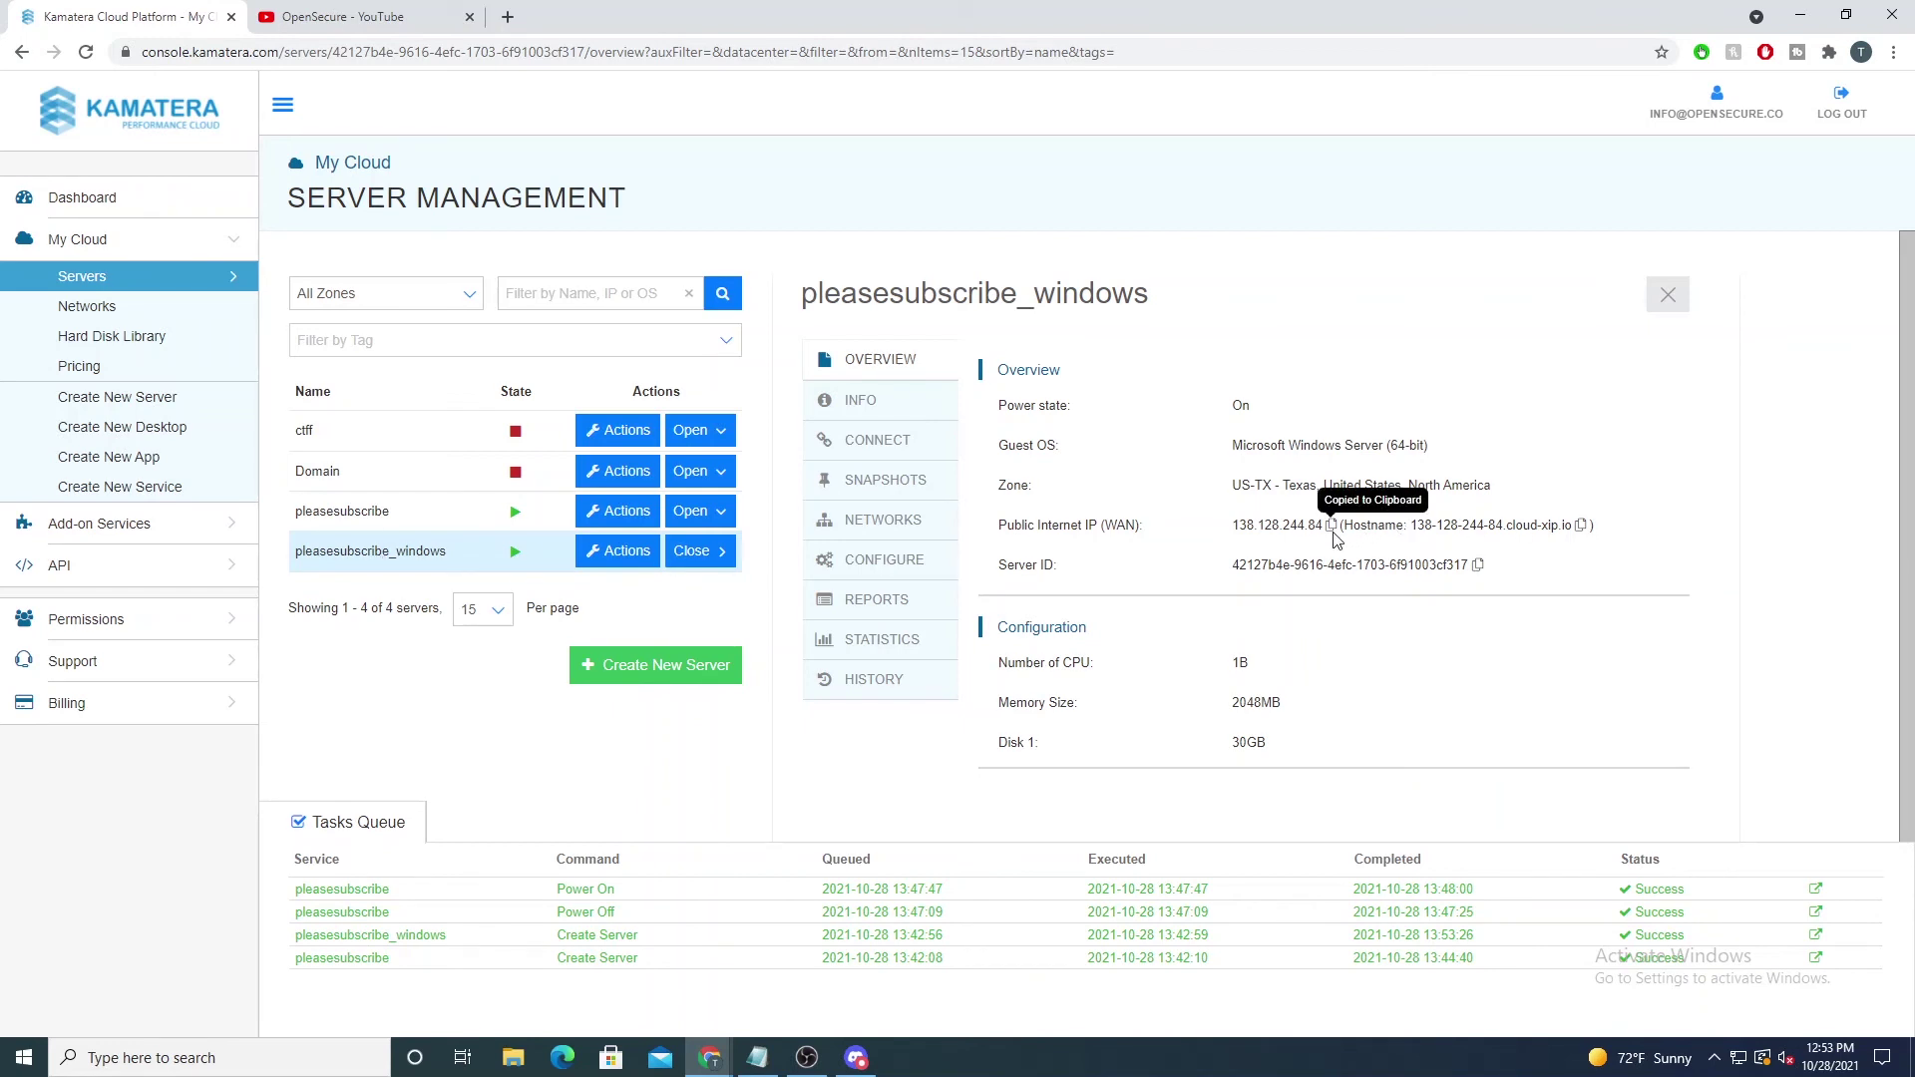
Step: Launch Remote Desktop Connection and connect to 138.128.244.84
click(24, 1057)
text(remote)
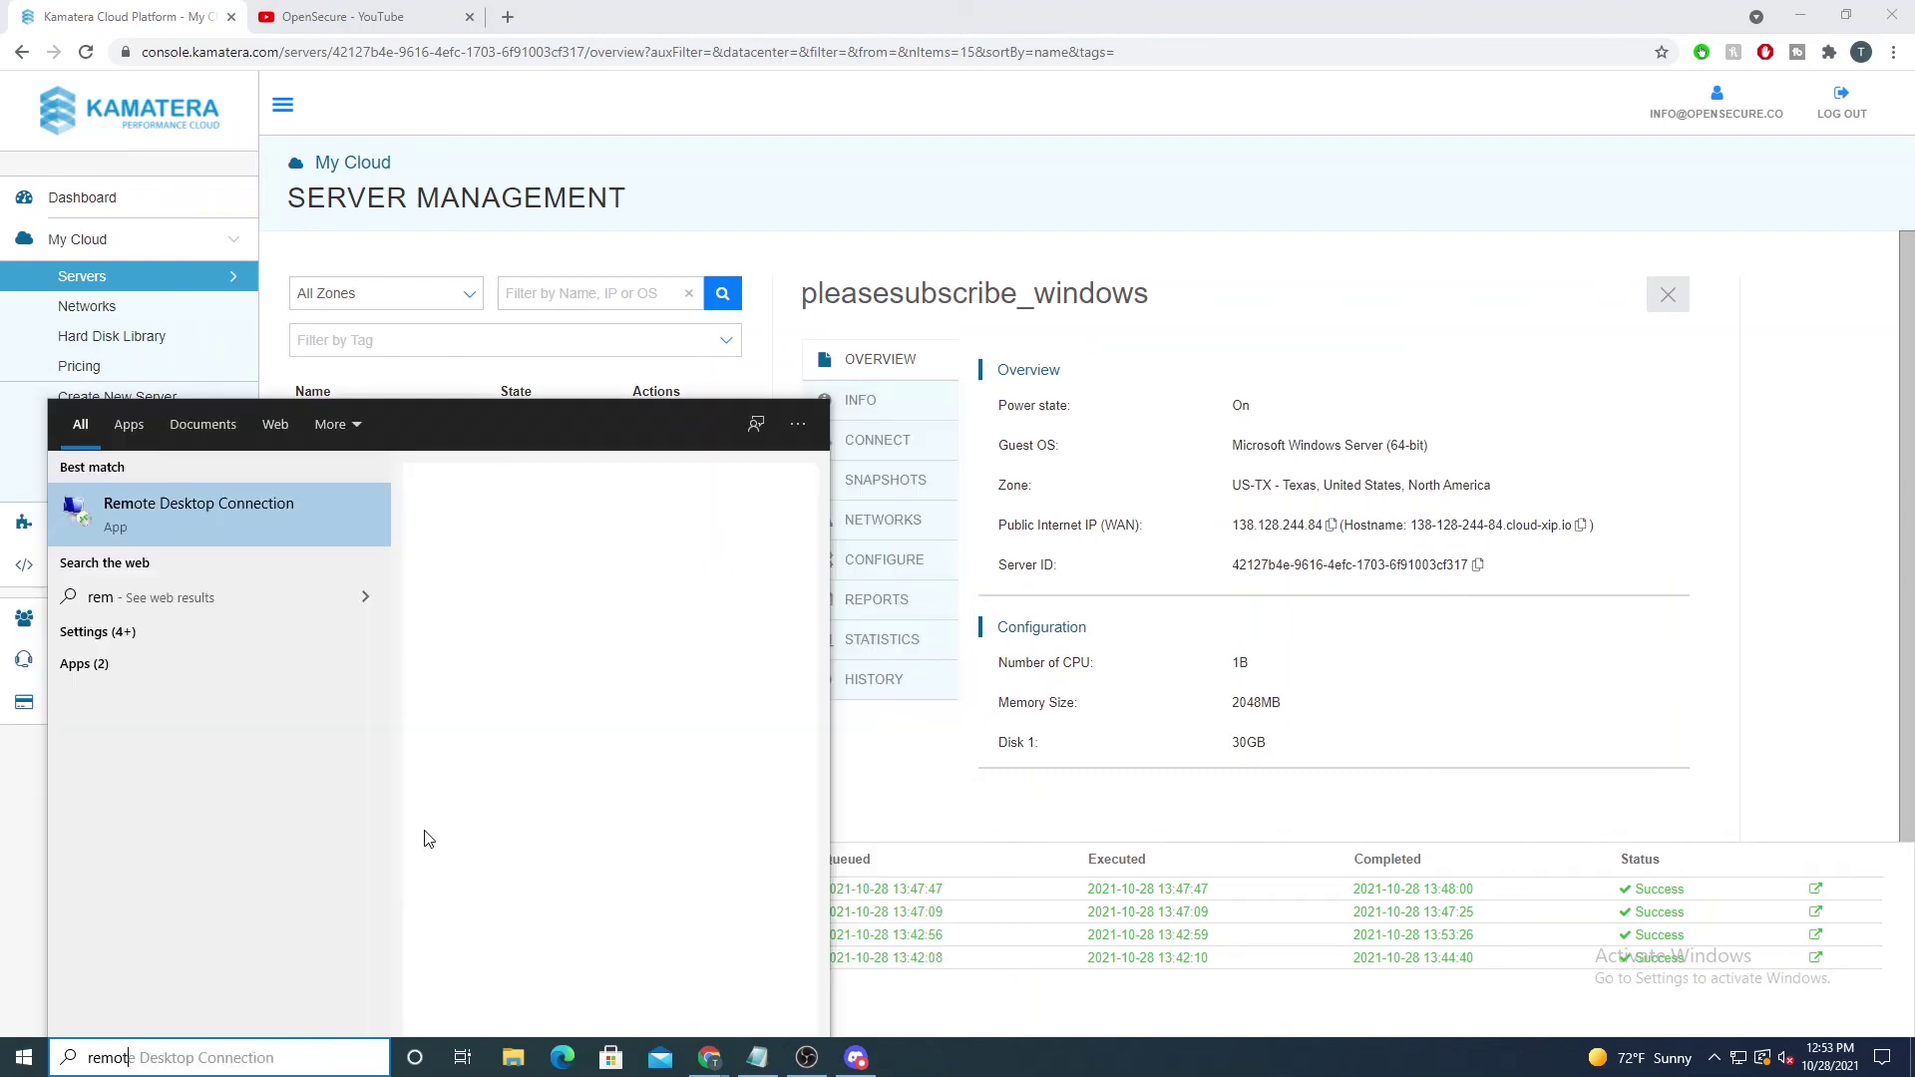
click(154, 511)
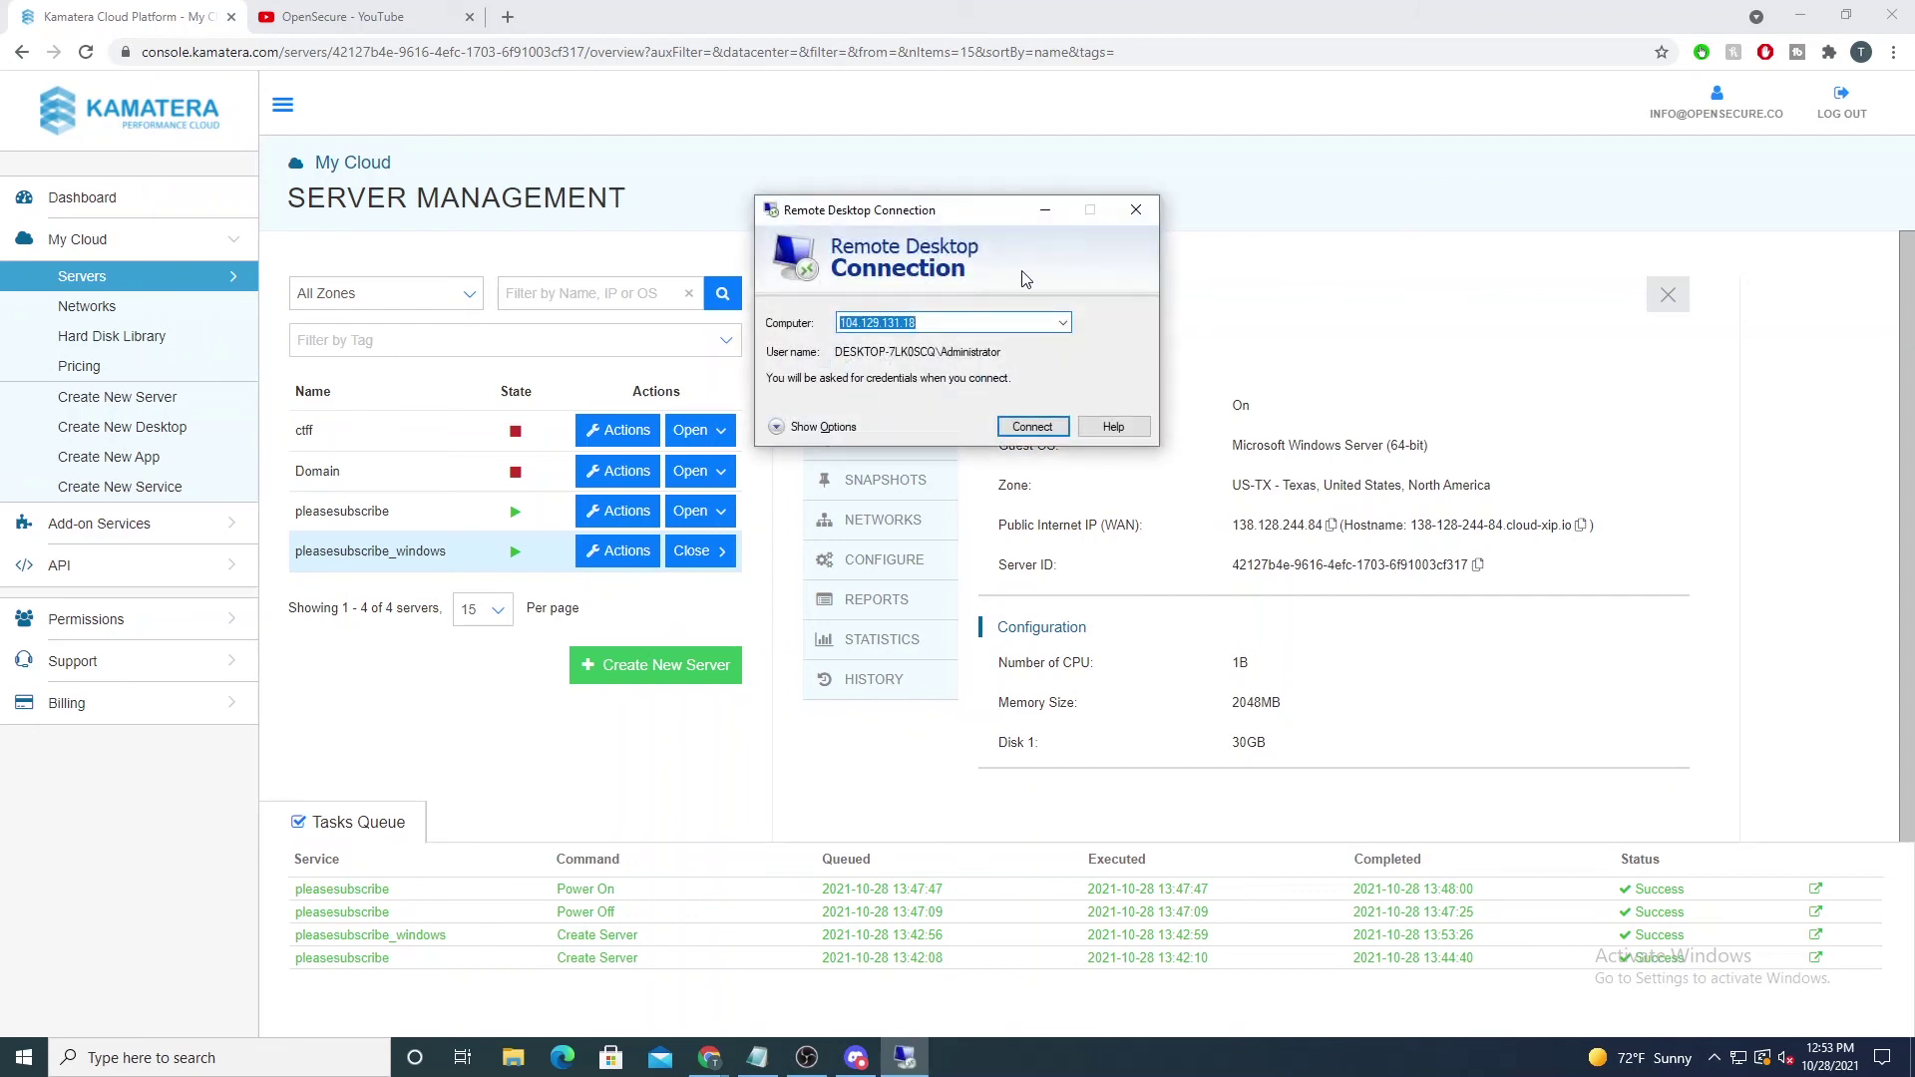
key(Return)
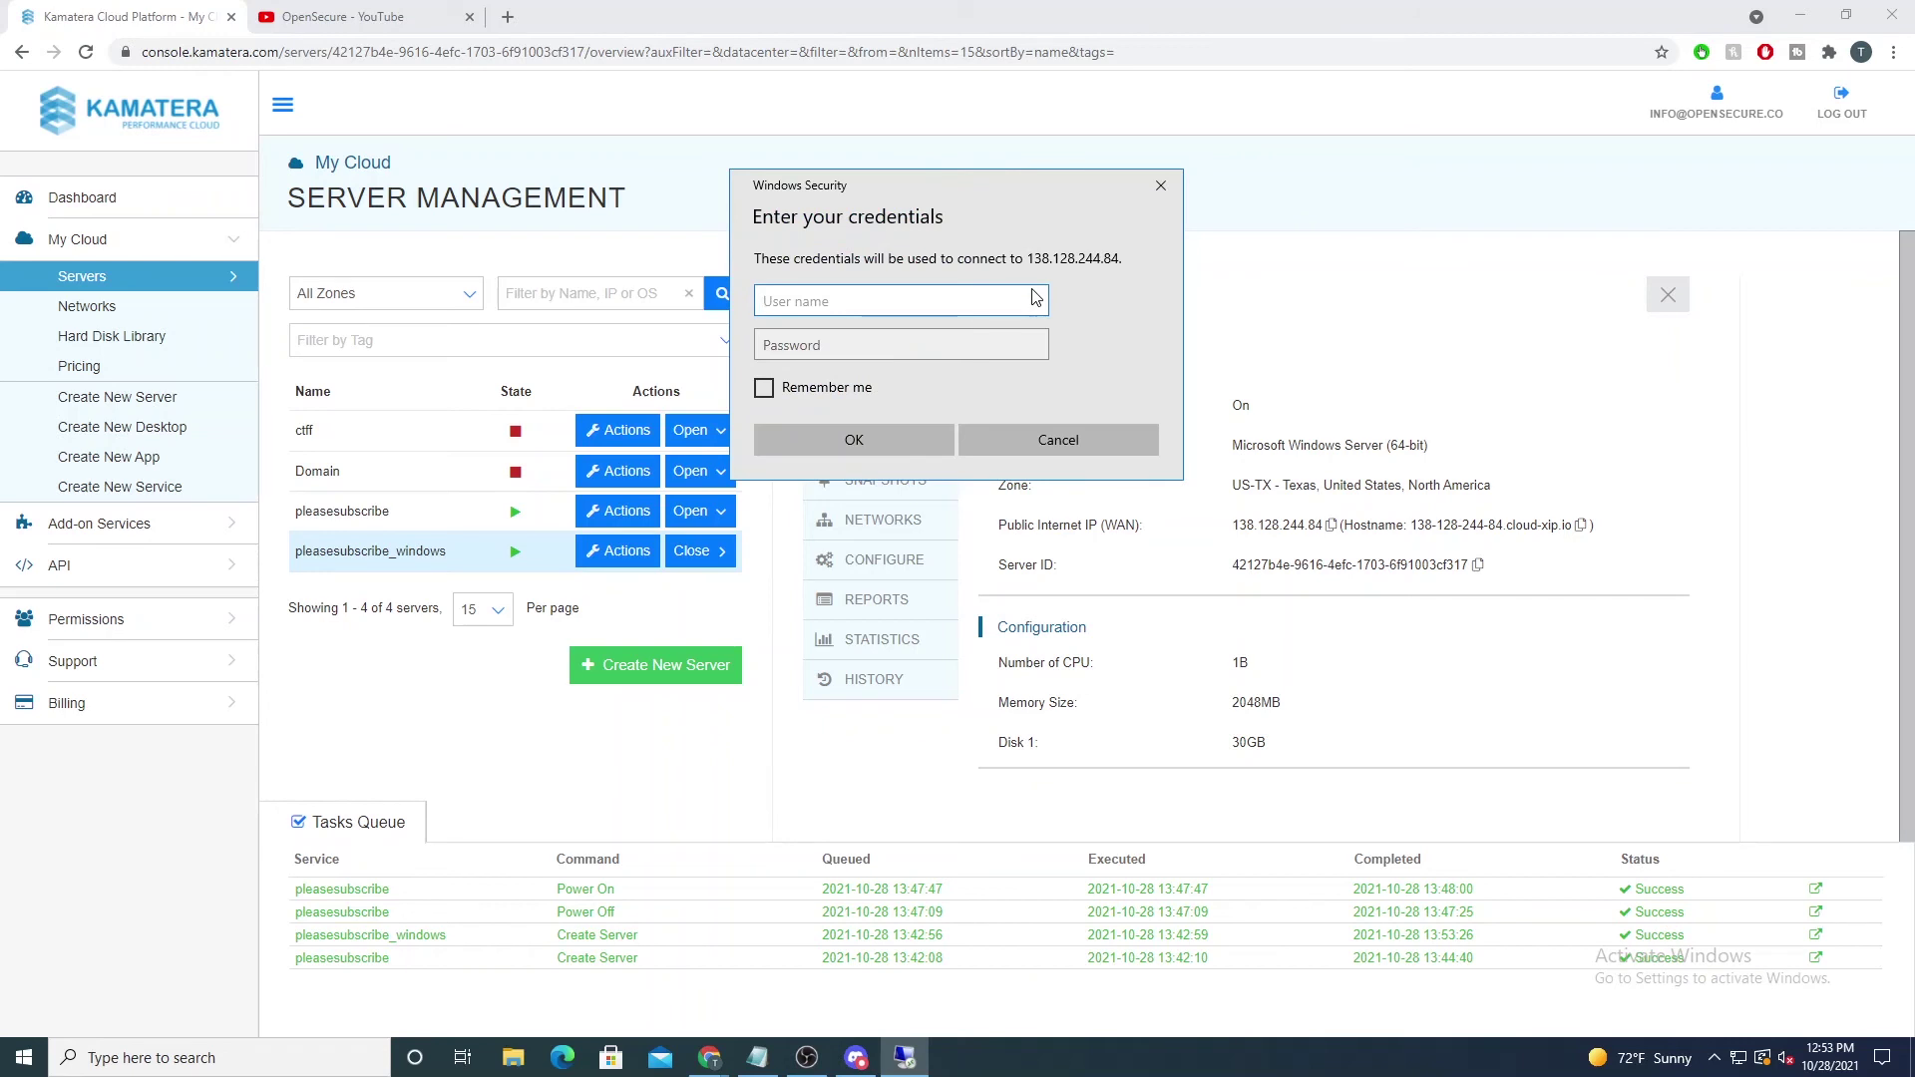
Step: Sign in as Administrator with the server password and accept the certificate warning
text(Adminis)
text(tor)
key(BackSpace)
key(BackSpace)
text(trator)
key(Tab)
text(••••••••••••••)
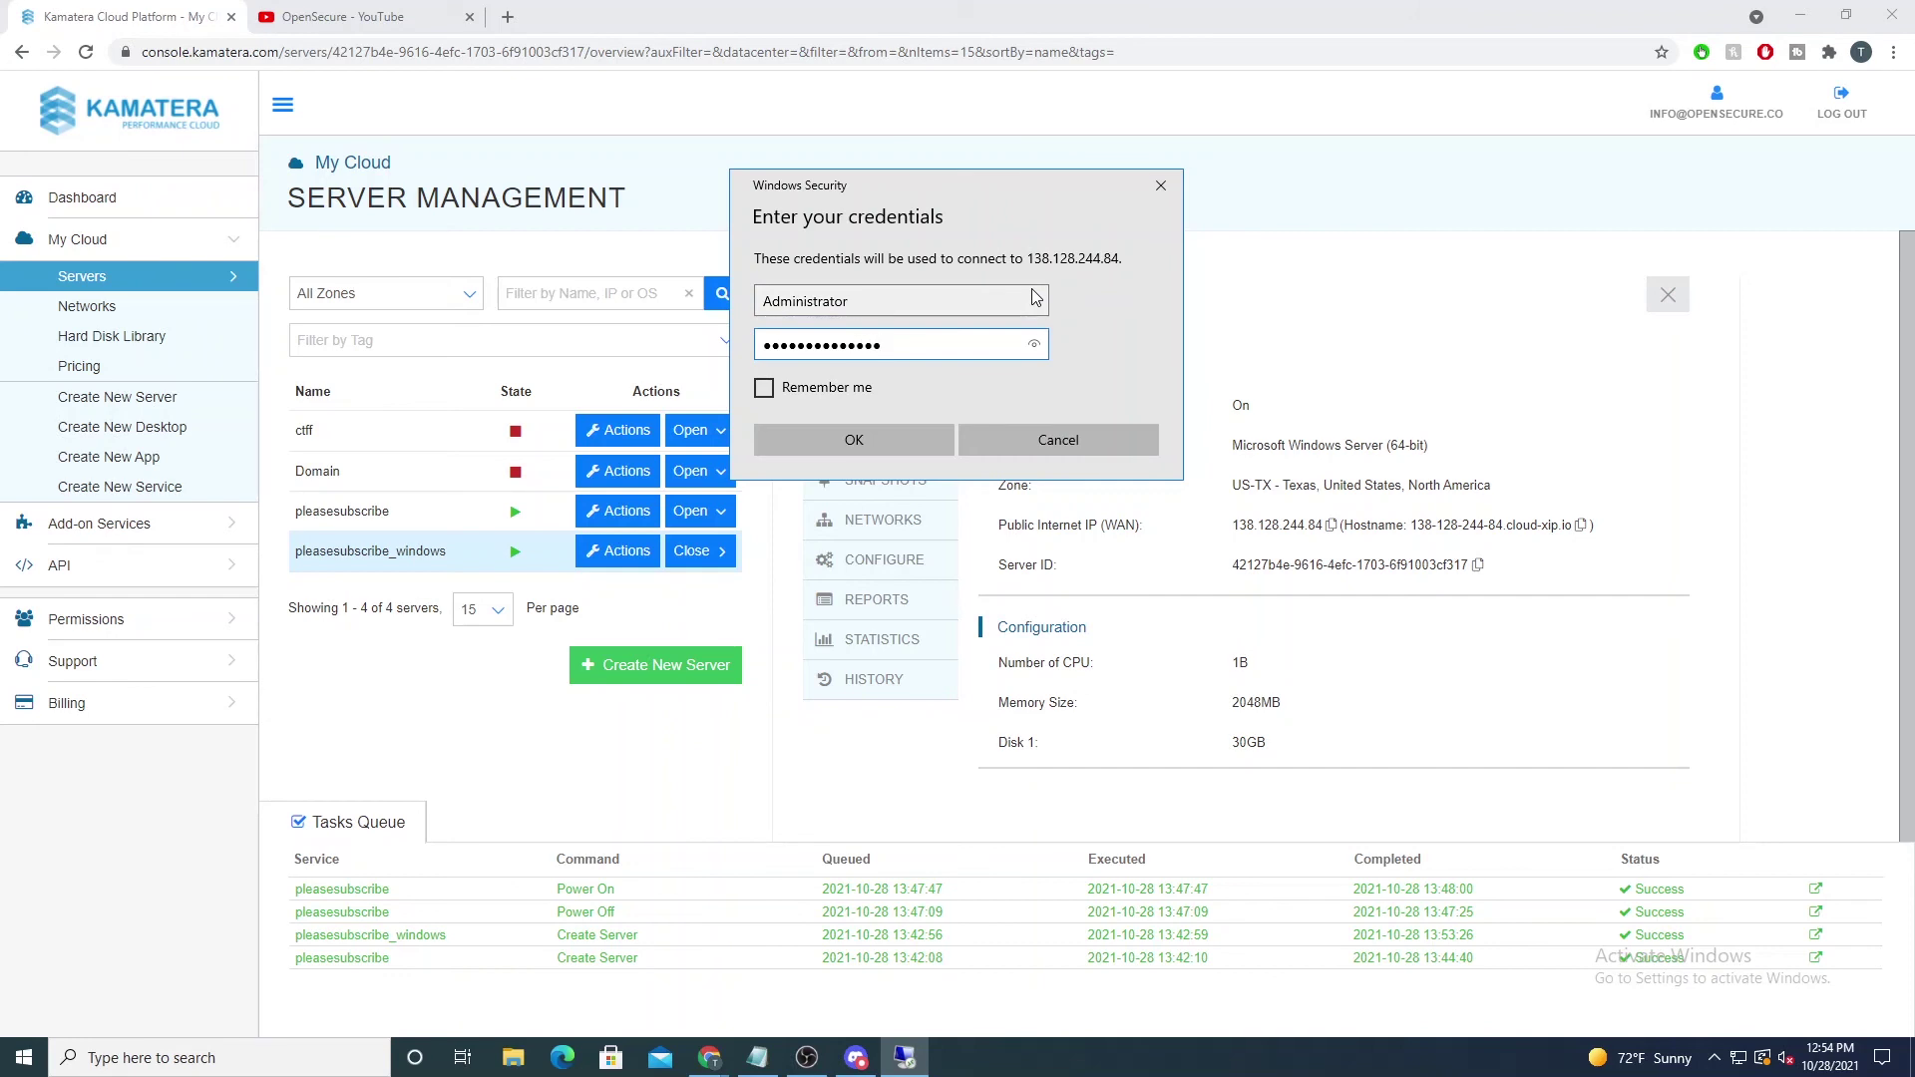
key(Return)
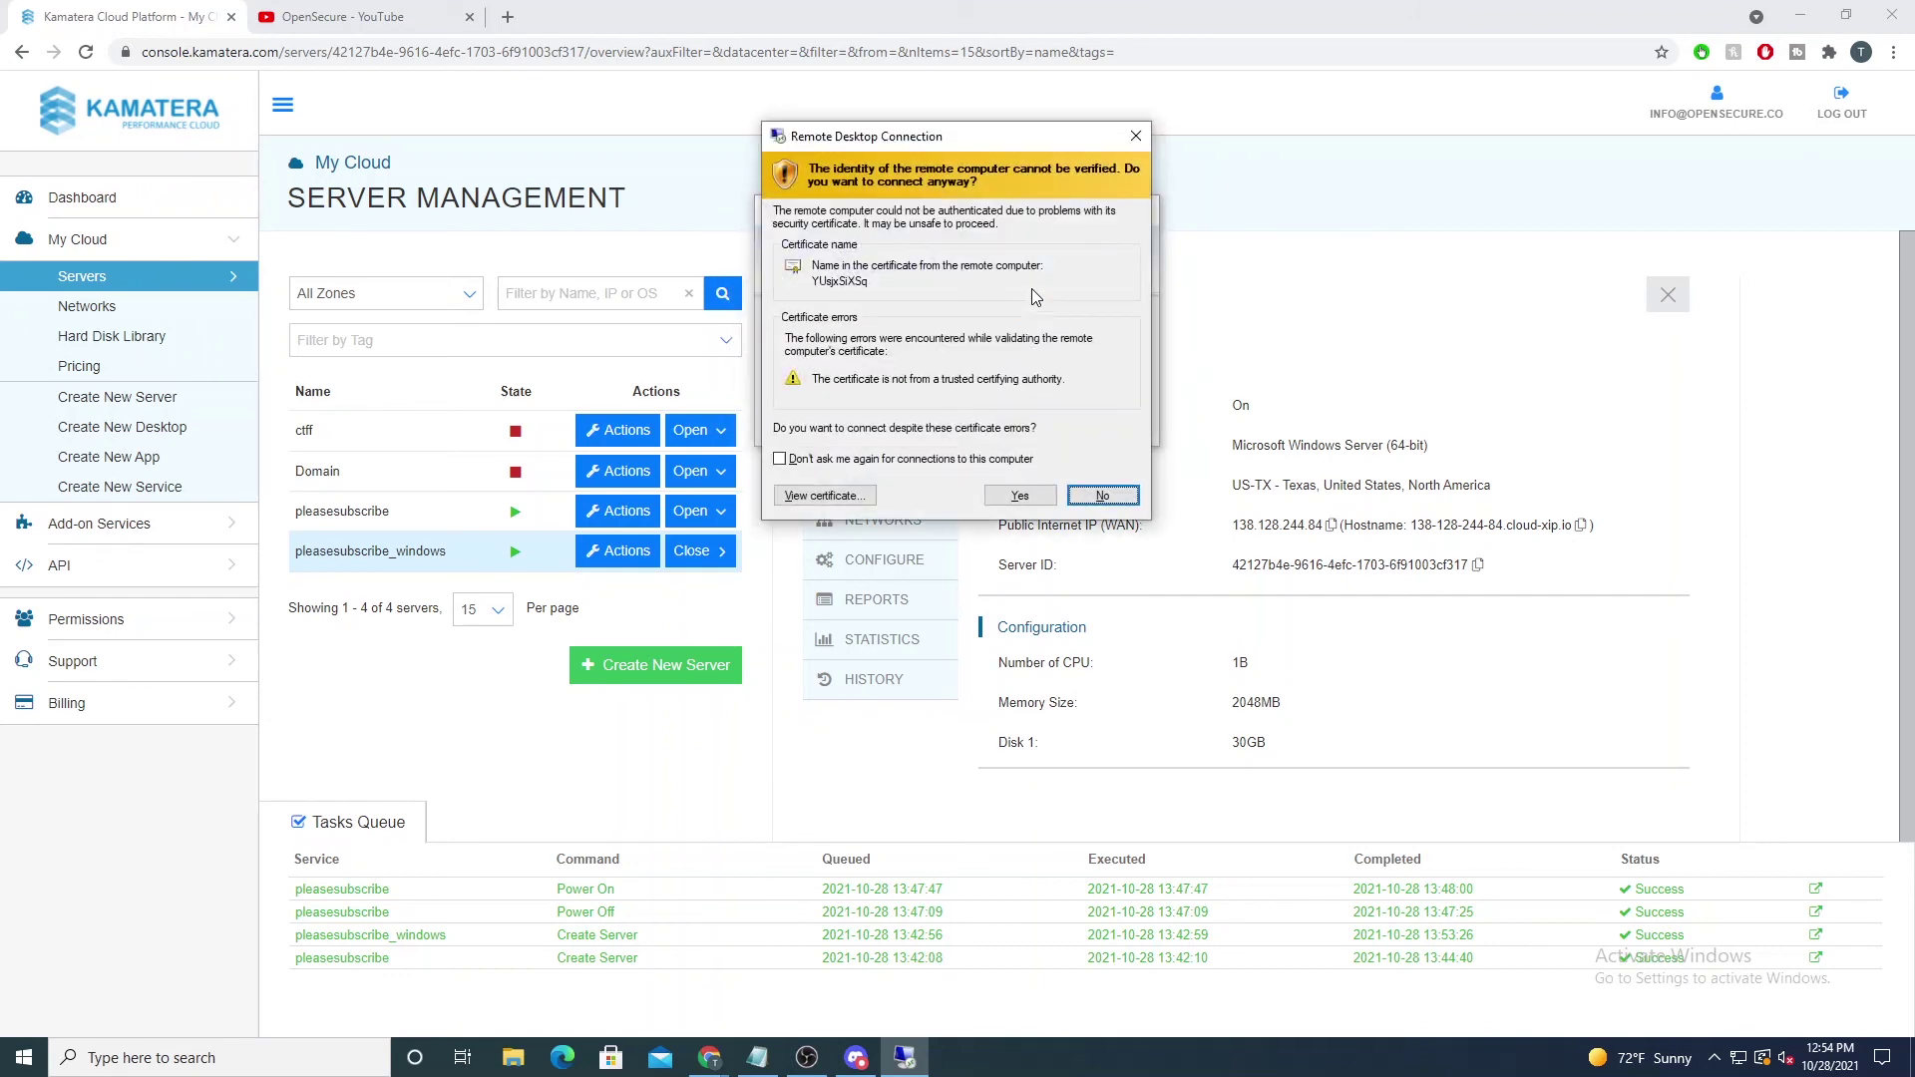
click(1019, 496)
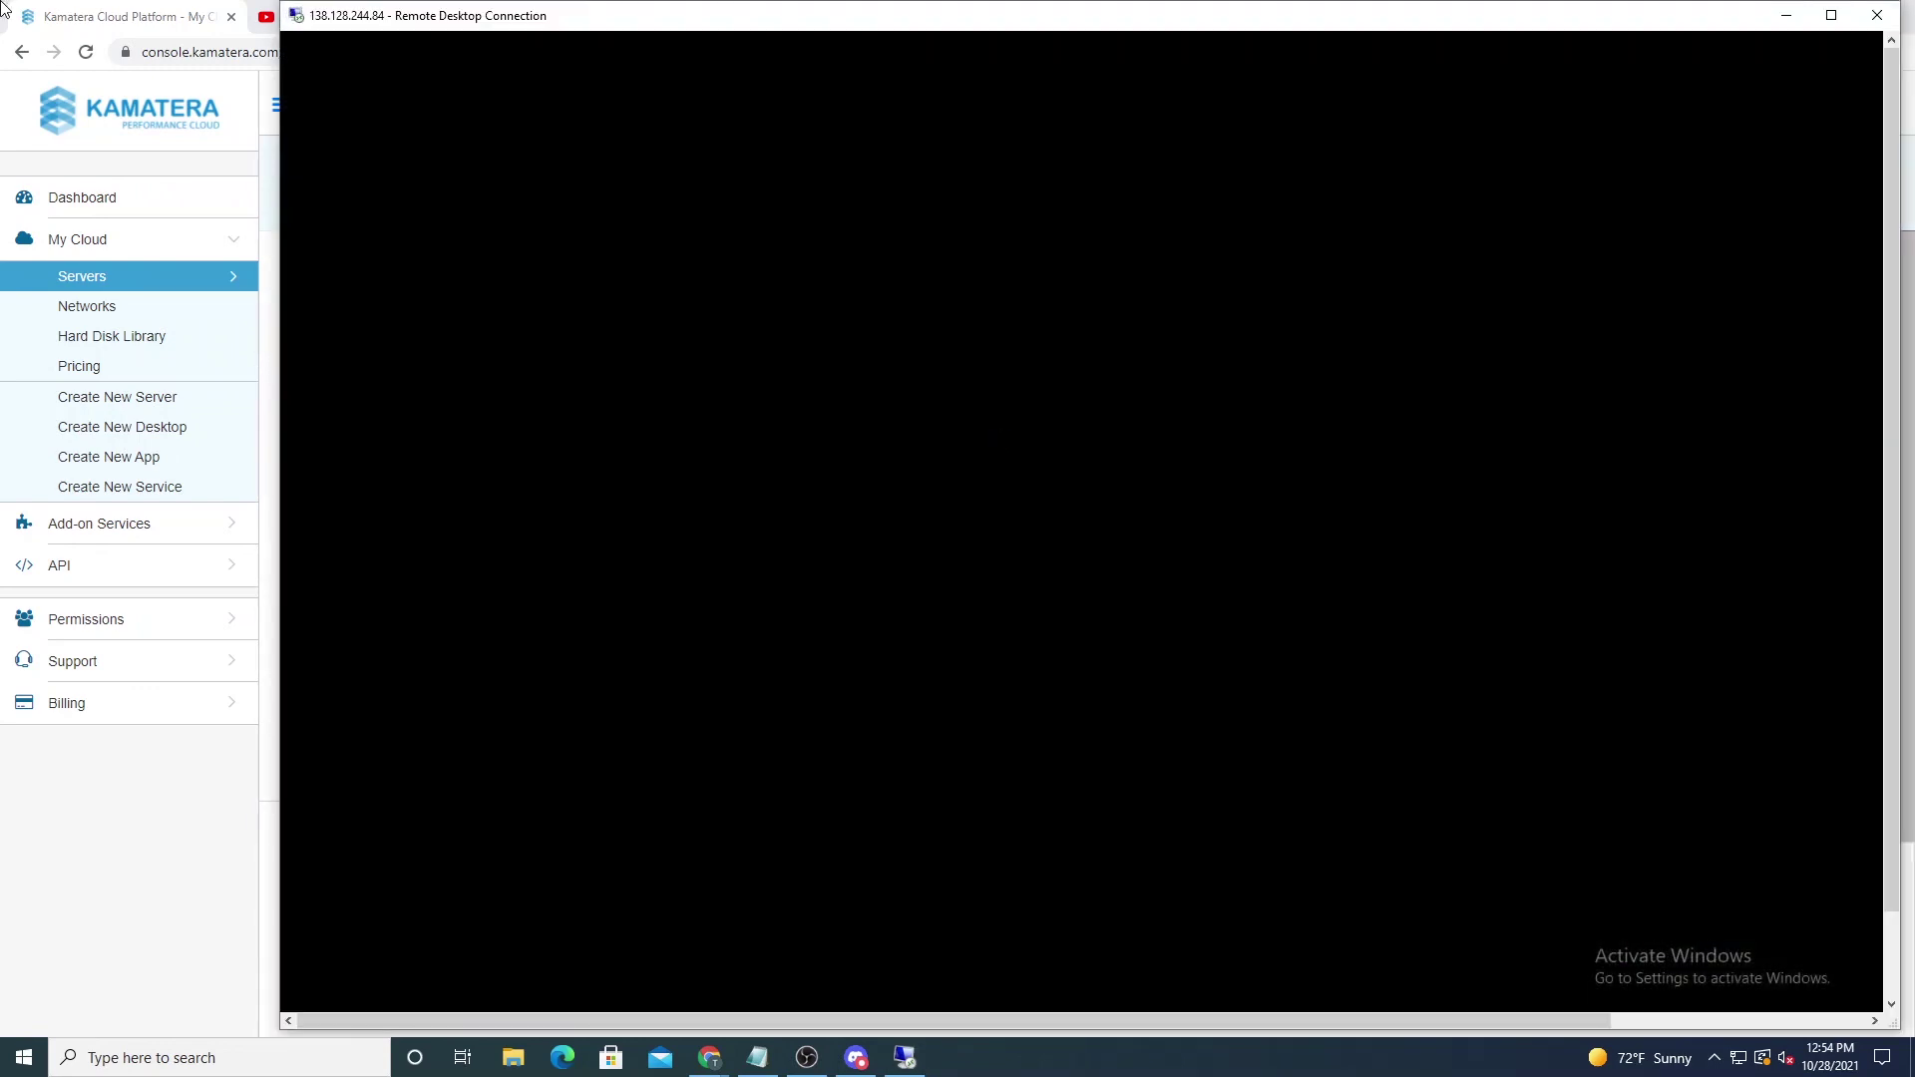
Step: Window the remote session, dismiss the Windows Admin Center prompt, and show the Server Manager dashboard
drag(602, 13, 344, 32)
double_click(354, 30)
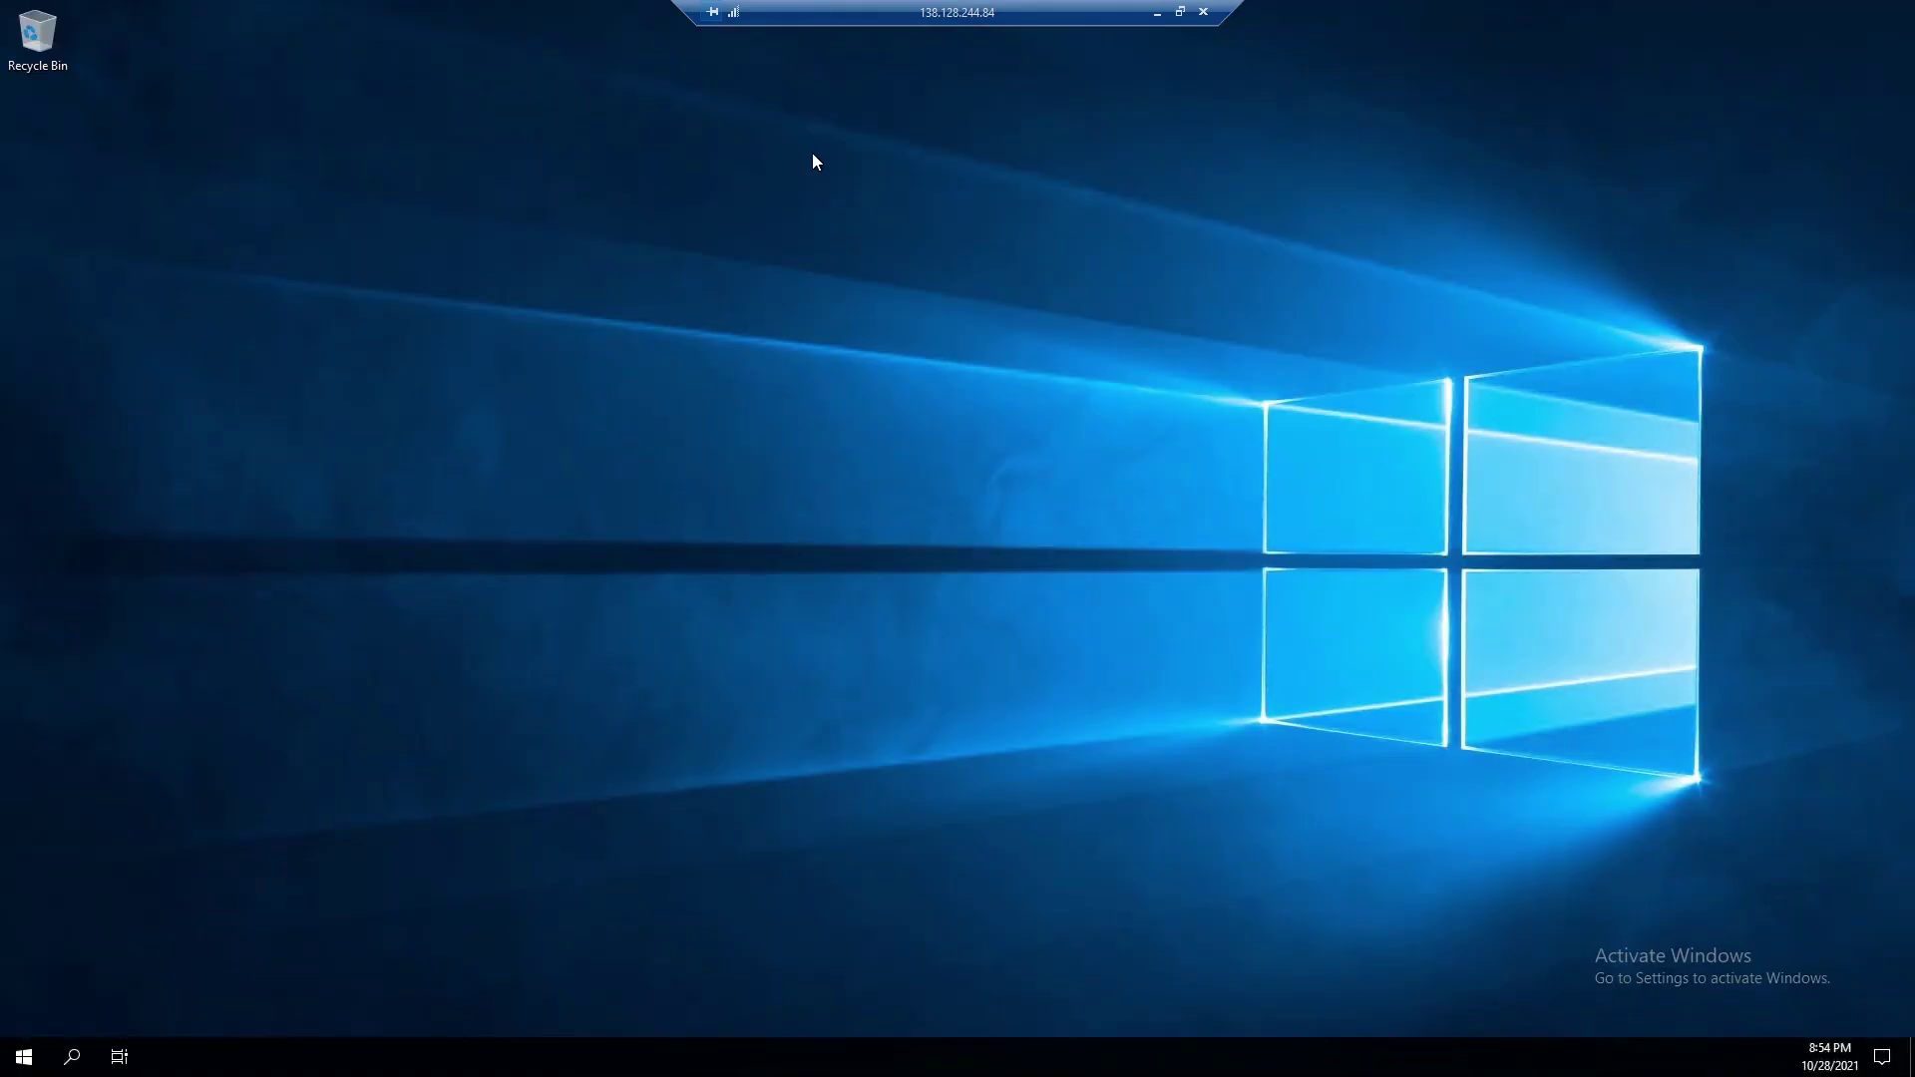
click(1180, 11)
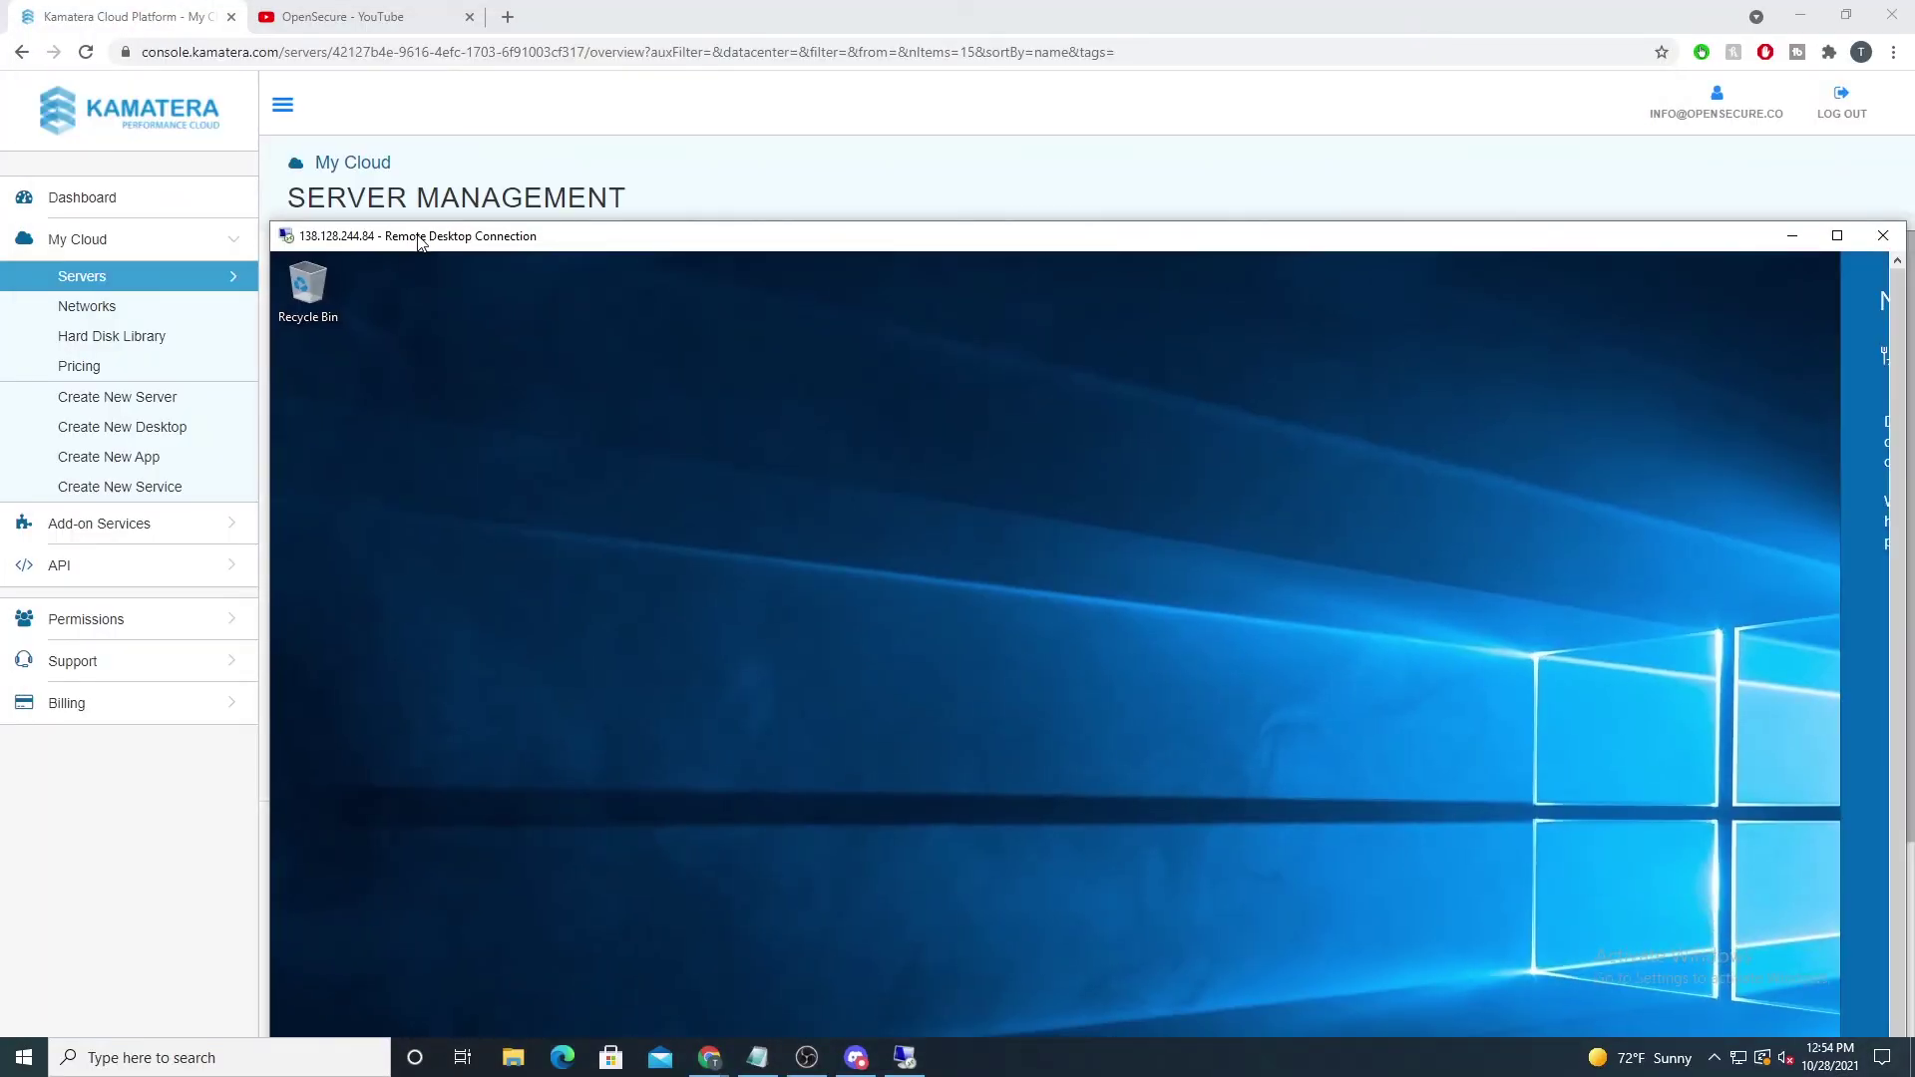
drag(419, 242, 217, 122)
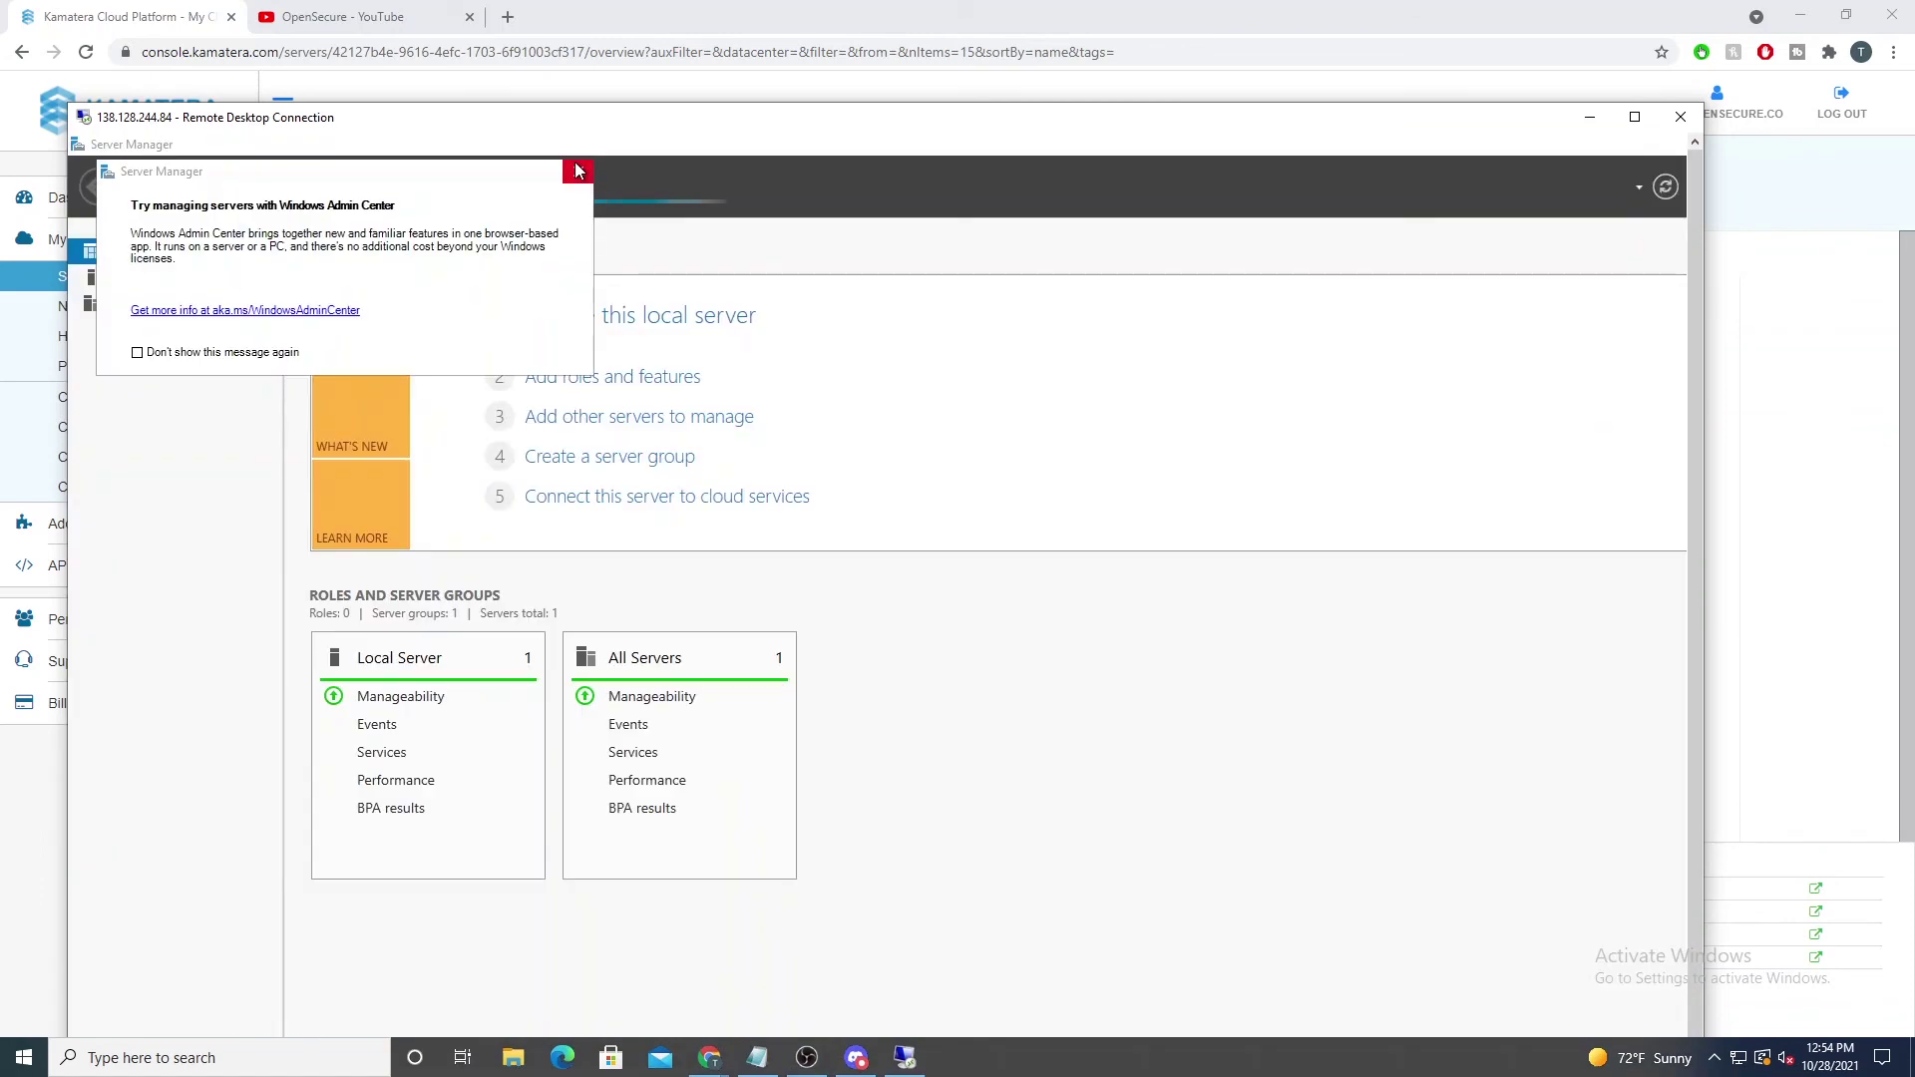
click(576, 172)
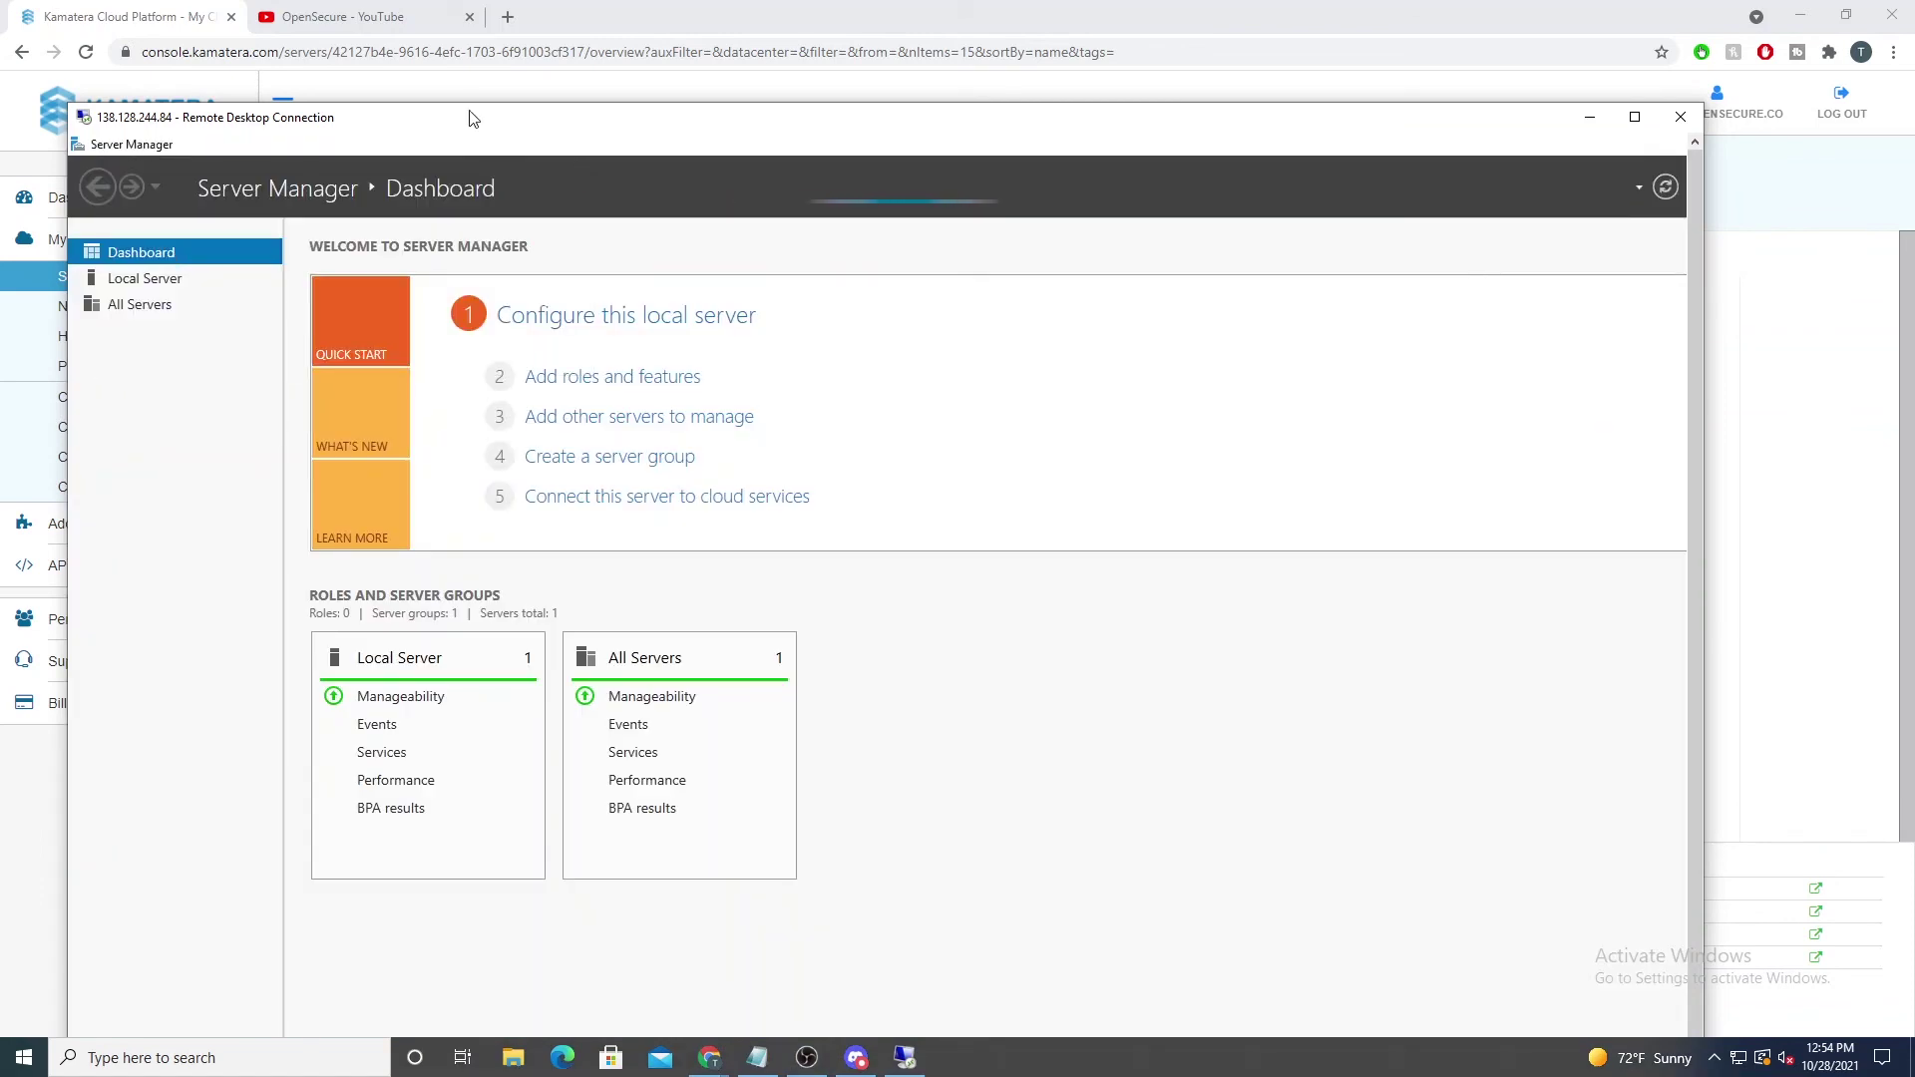
drag(466, 116, 417, 138)
drag(704, 159, 599, 146)
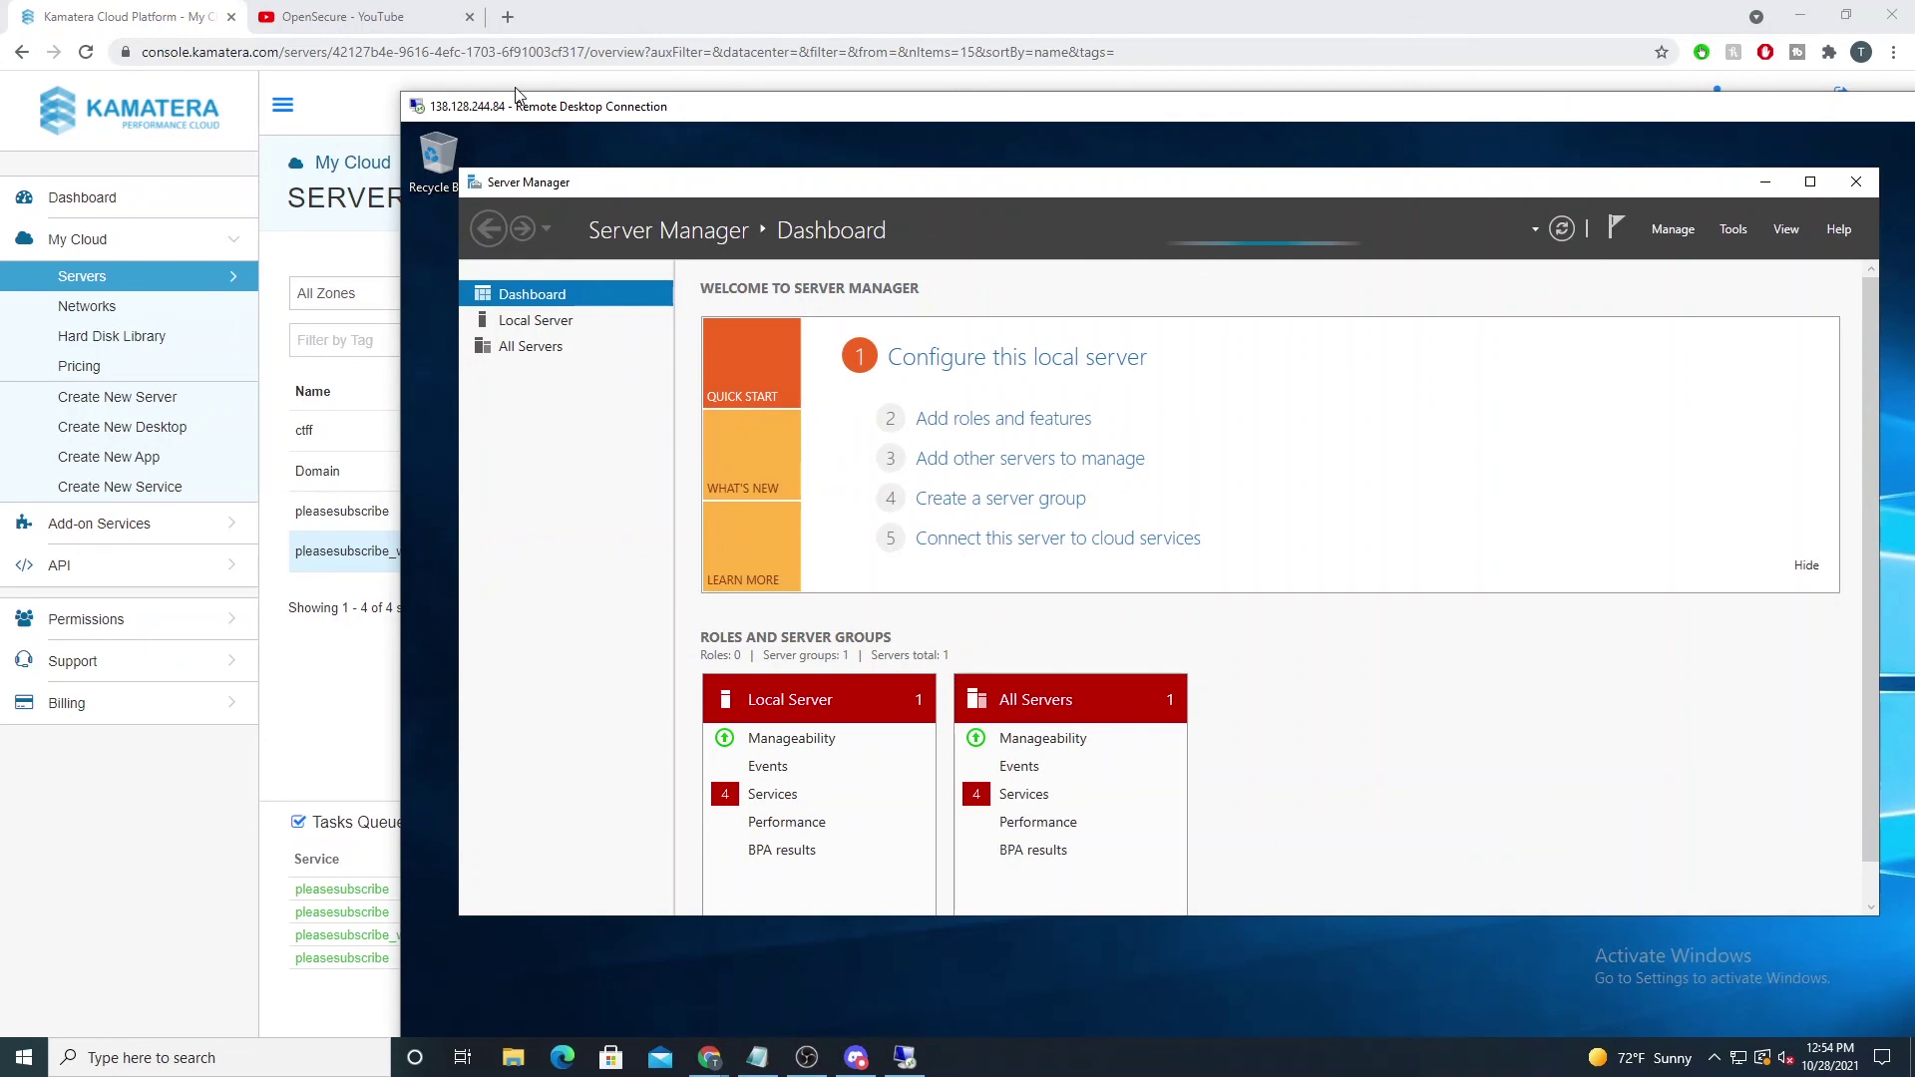
drag(516, 90, 188, 68)
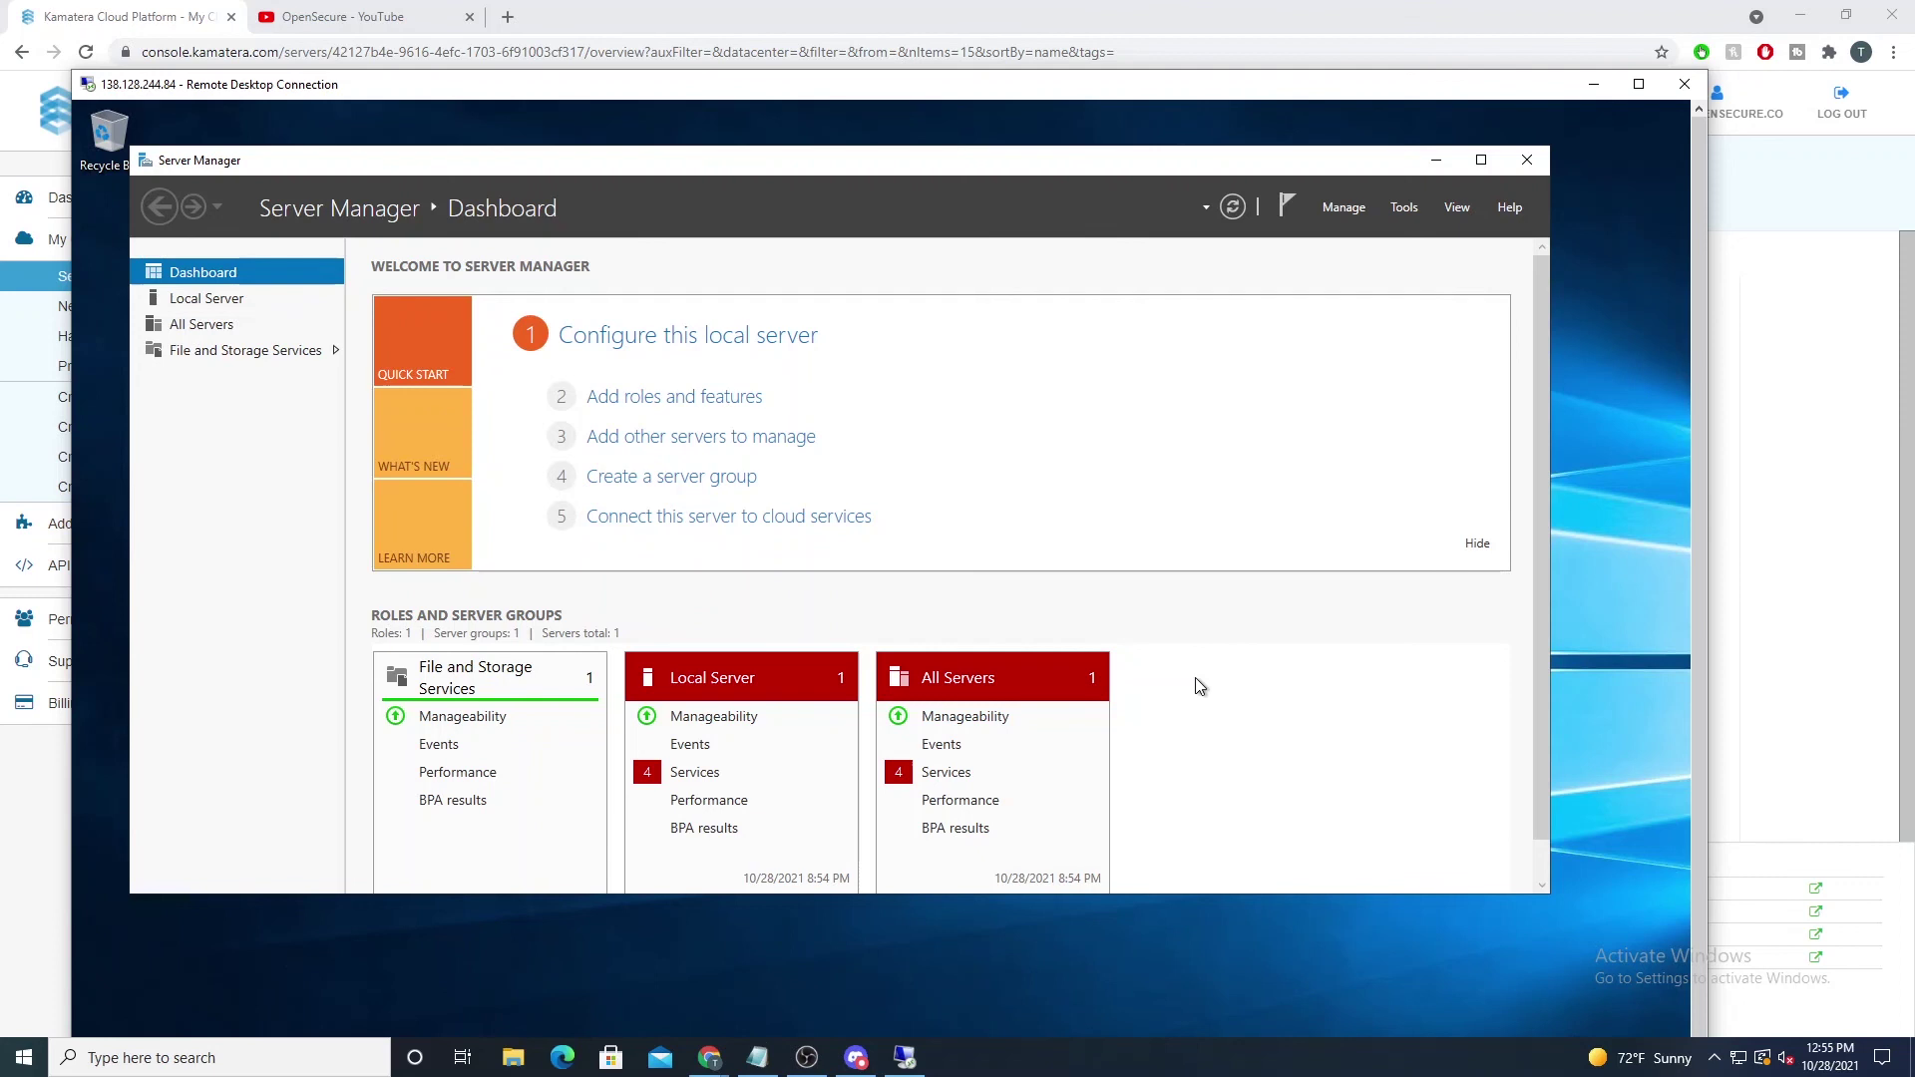
scroll(1199, 685, down, 1)
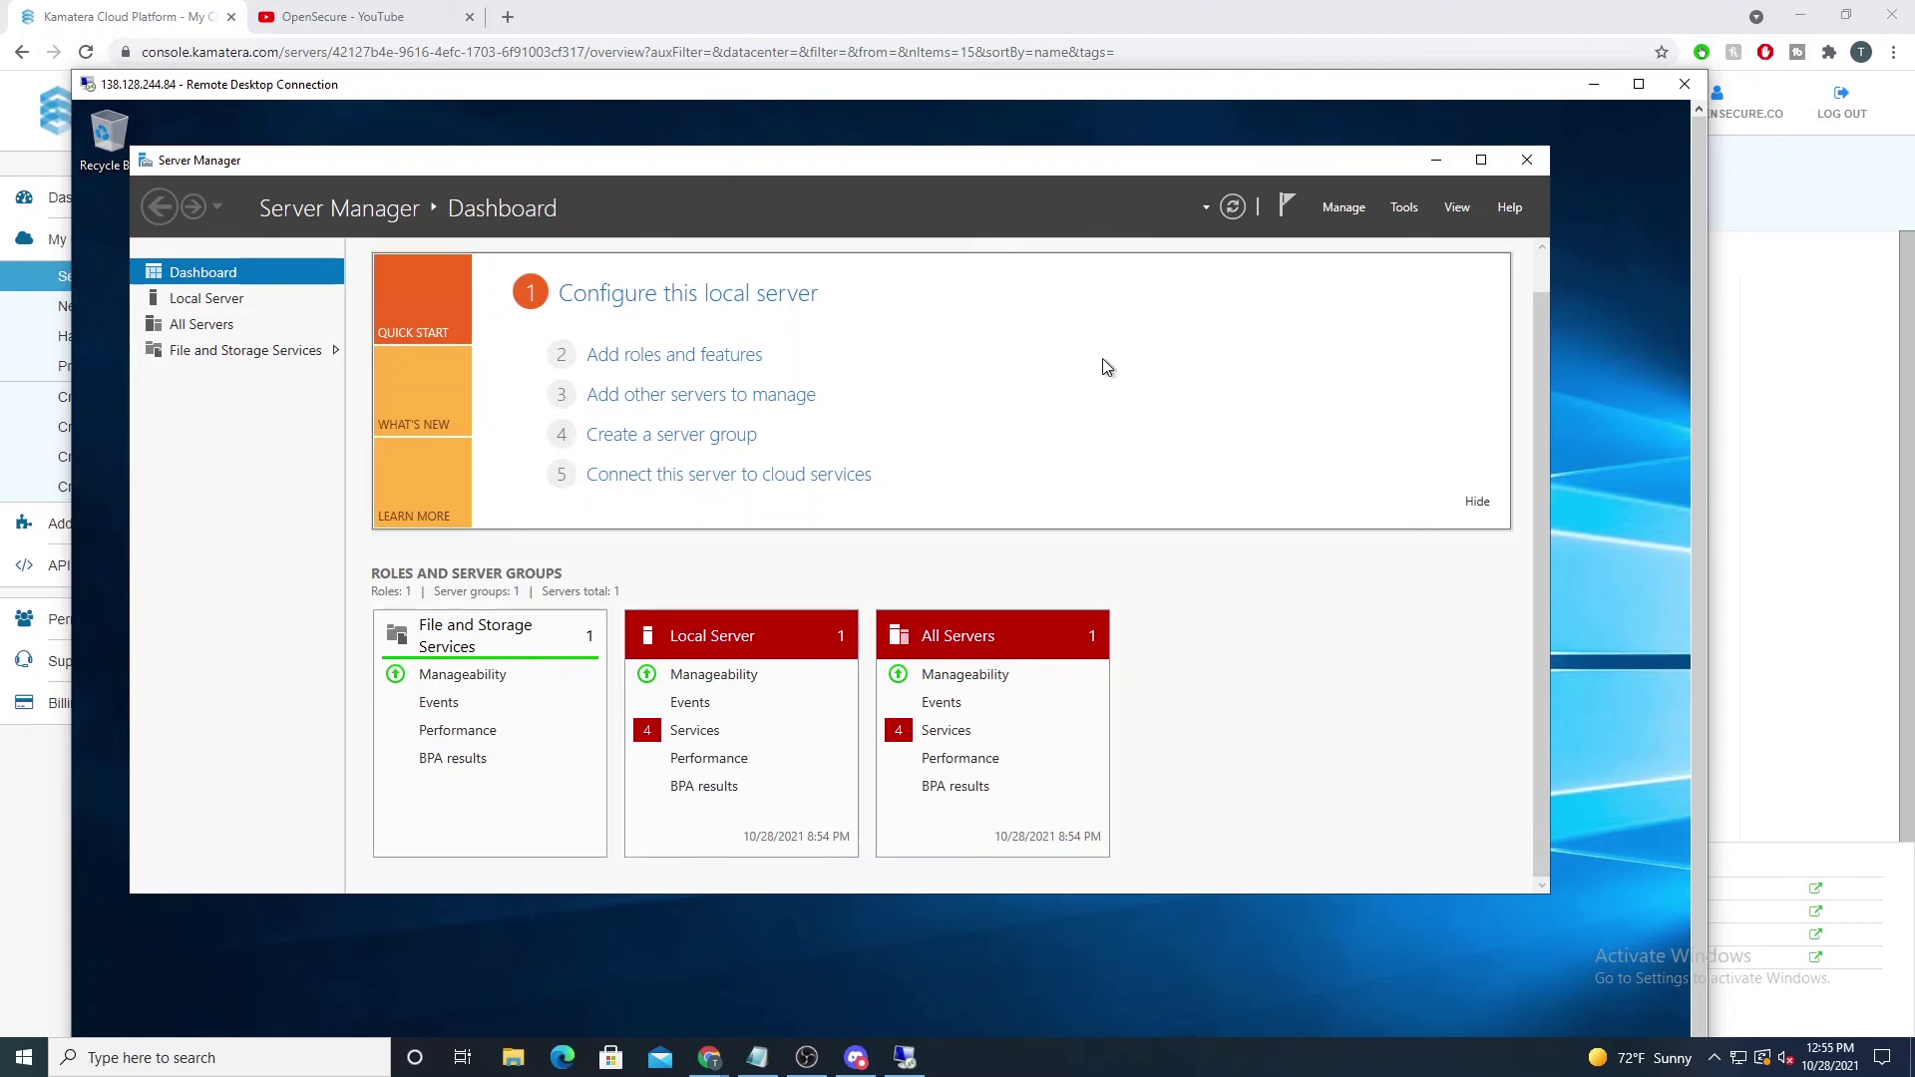